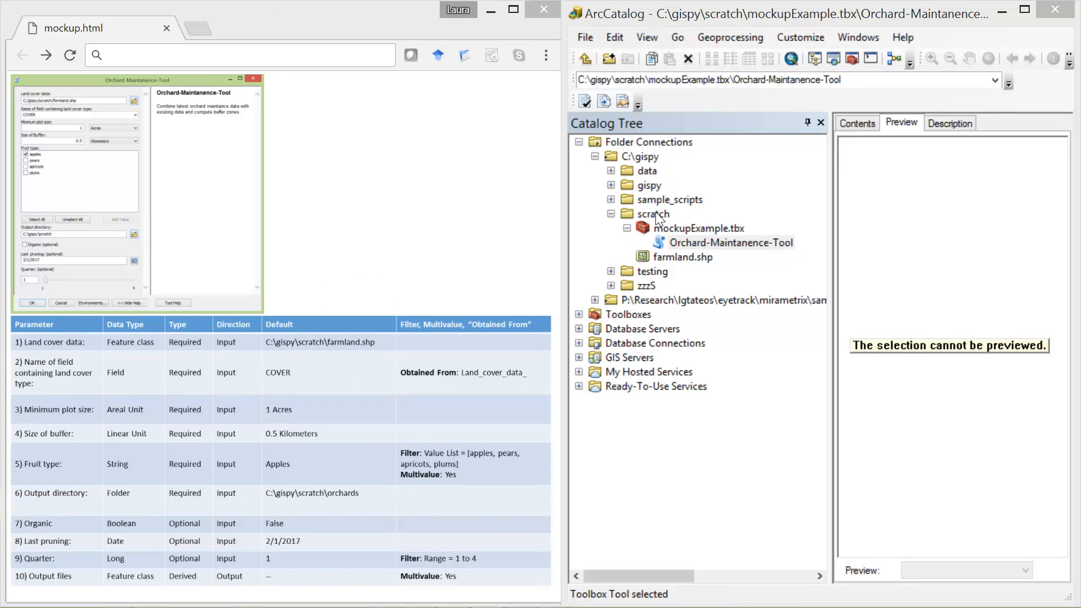
- Create a new toolbox in the C:\gispy\scratch folder, keeping its default name
right_click(656, 212)
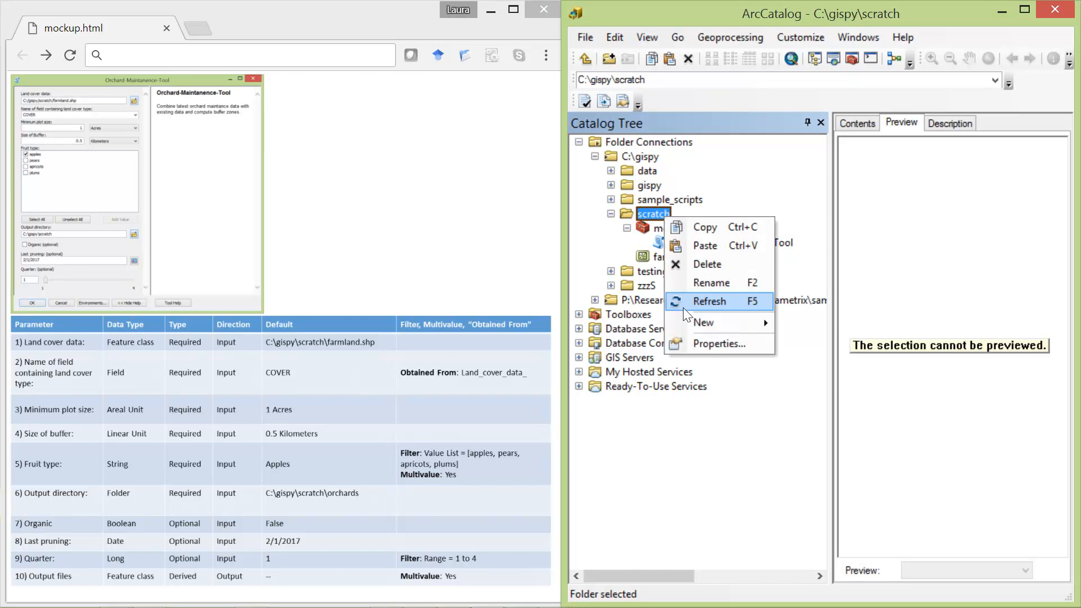
mouse_move(733, 323)
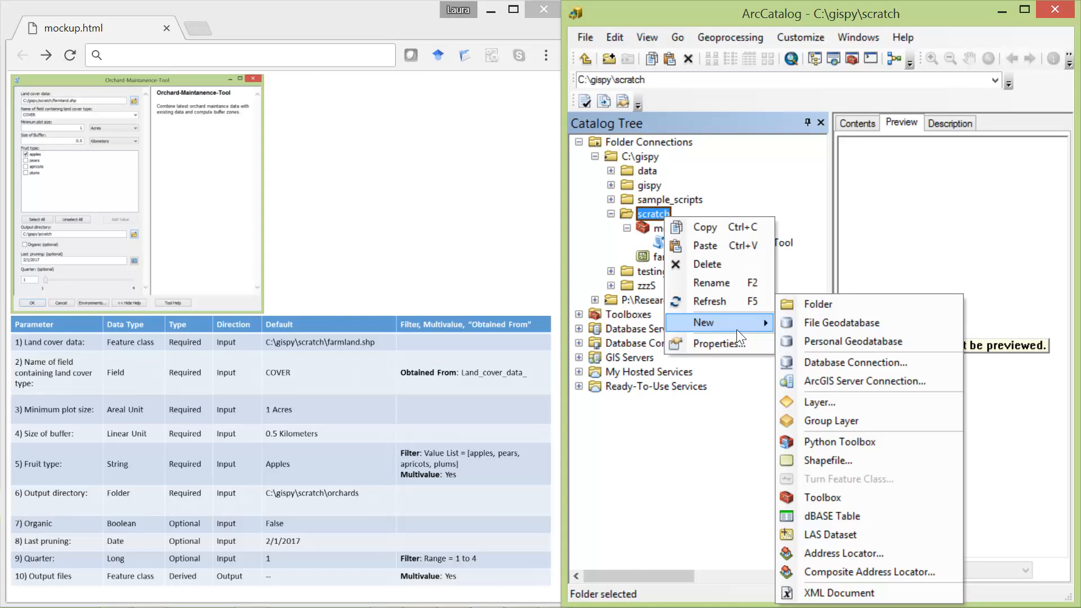
click(857, 491)
click(646, 253)
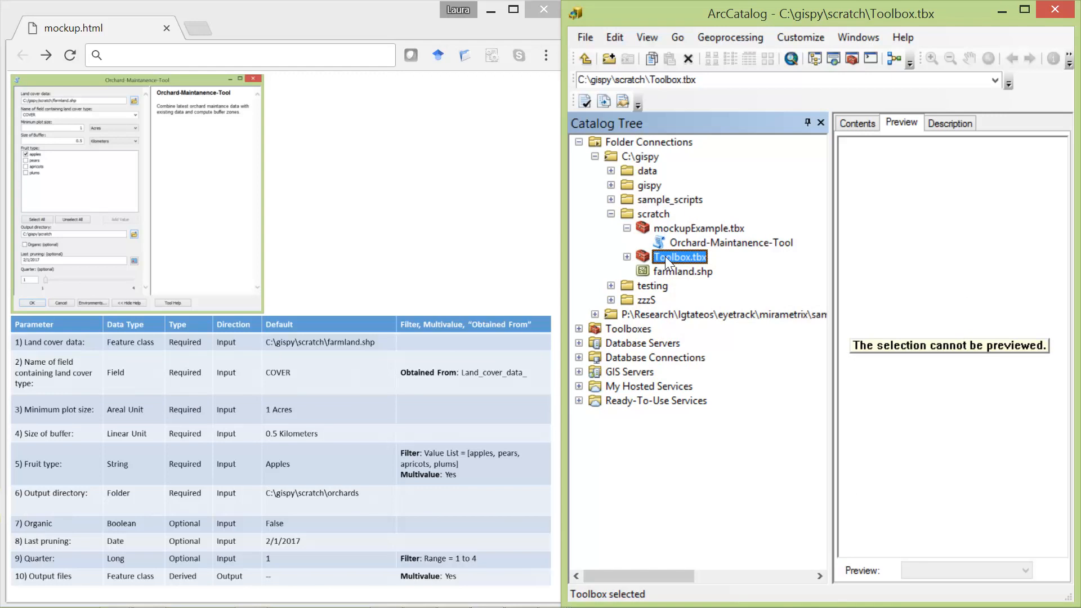
- Start adding a script to the new Toolbox.tbx, with Orchard-Maintenance-Tool as both its name and label
right_click(666, 261)
mouse_move(703, 402)
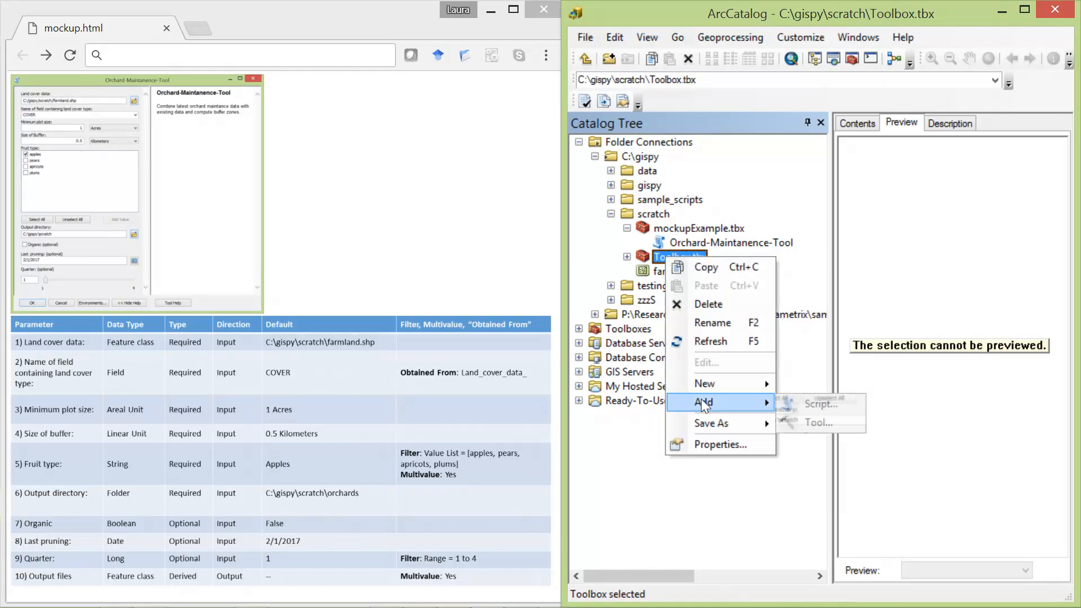
click(817, 401)
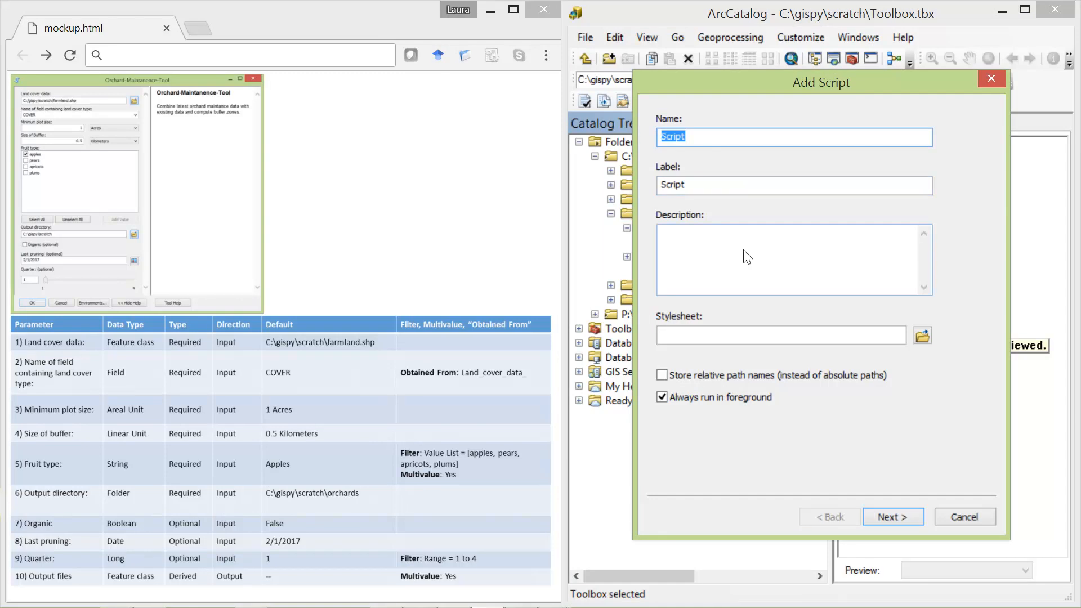
text(Orchard-Maintenance-Tool)
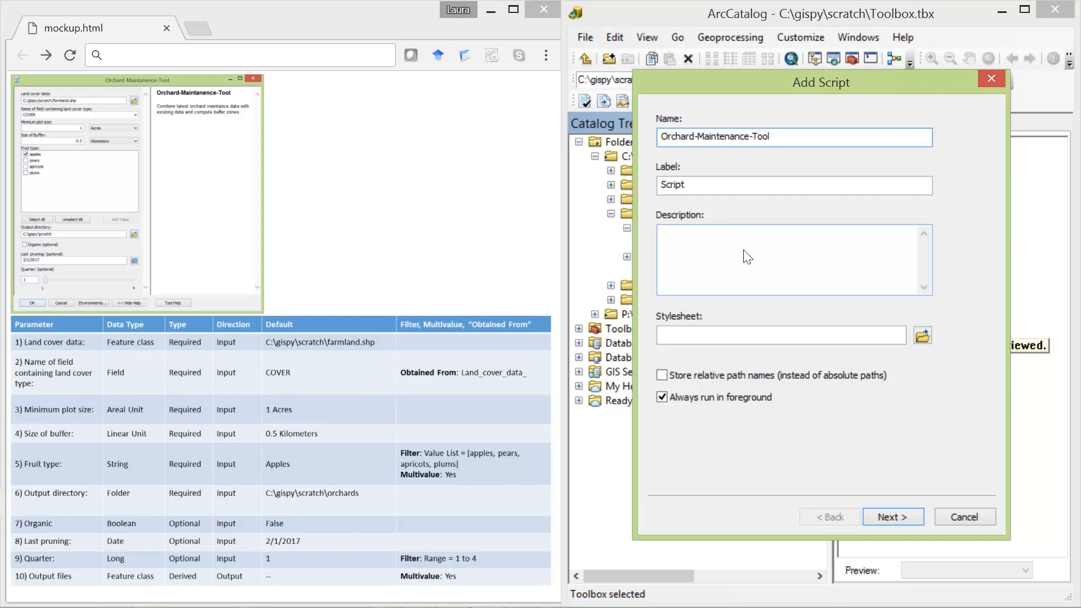
key(ctrl+a)
key(ctrl+c)
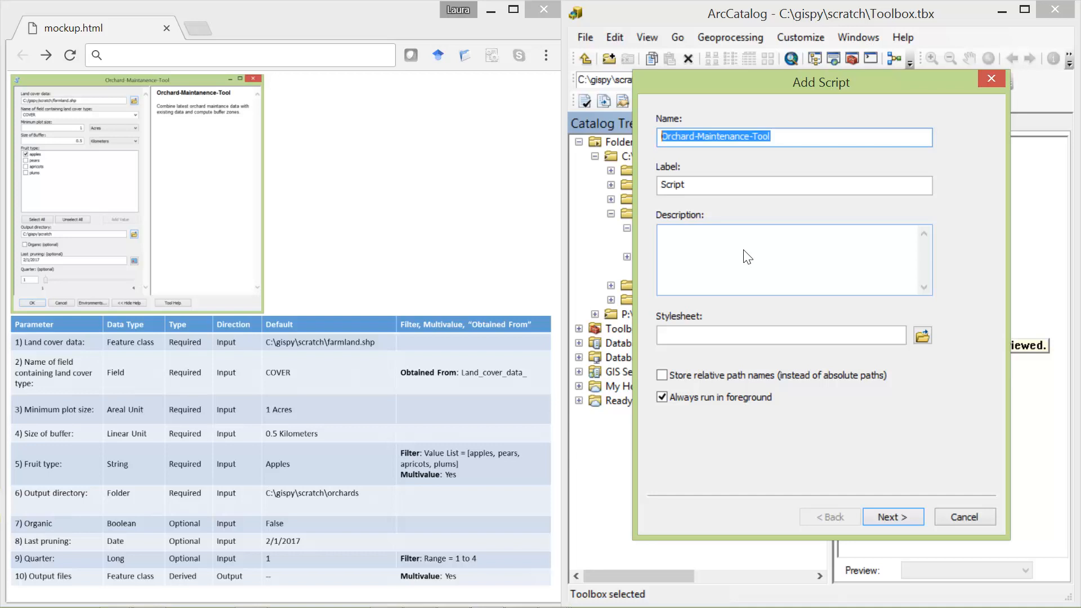
key(Tab)
key(ctrl+v)
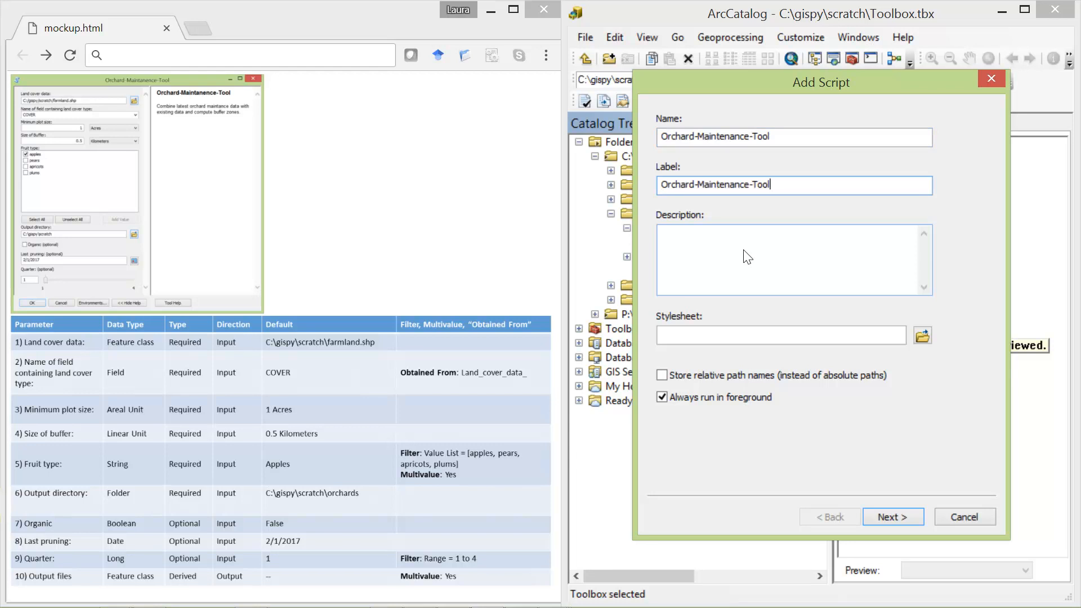
- Enter the description "Do cool things with a tool" and proceed to the parameter definitions, leaving the stylesheet and script file blank
key(Tab)
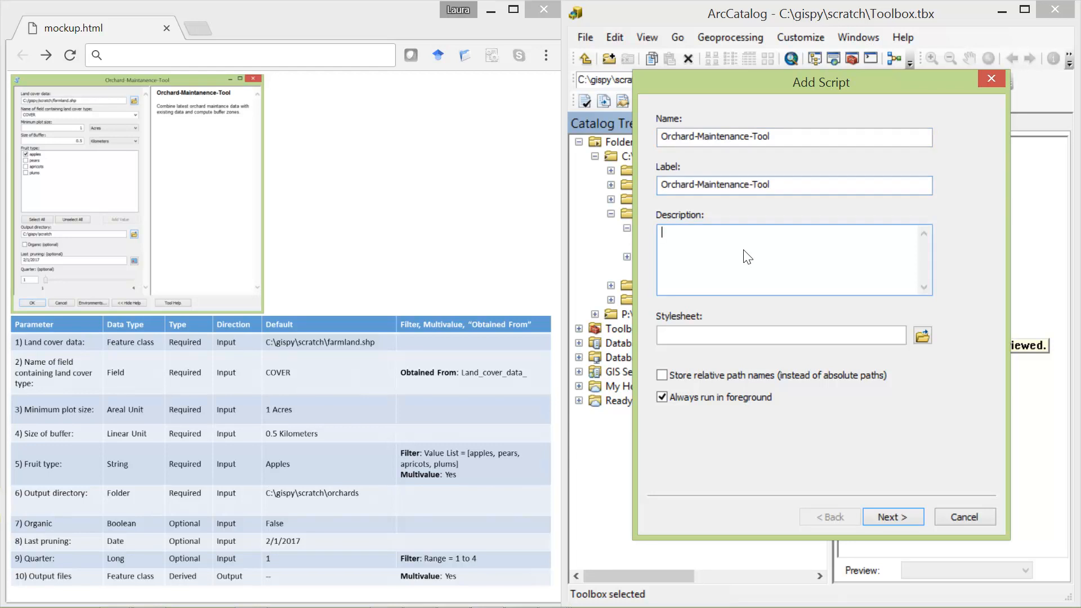
text(Do cool things with a tool)
key(Tab)
key(Tab)
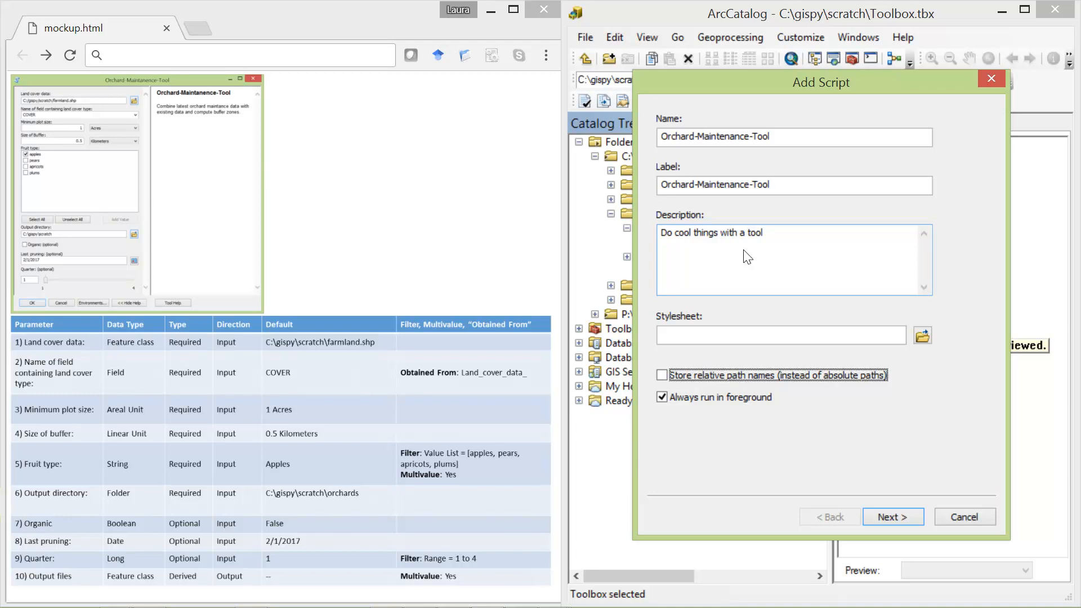
key(Tab)
key(Tab)
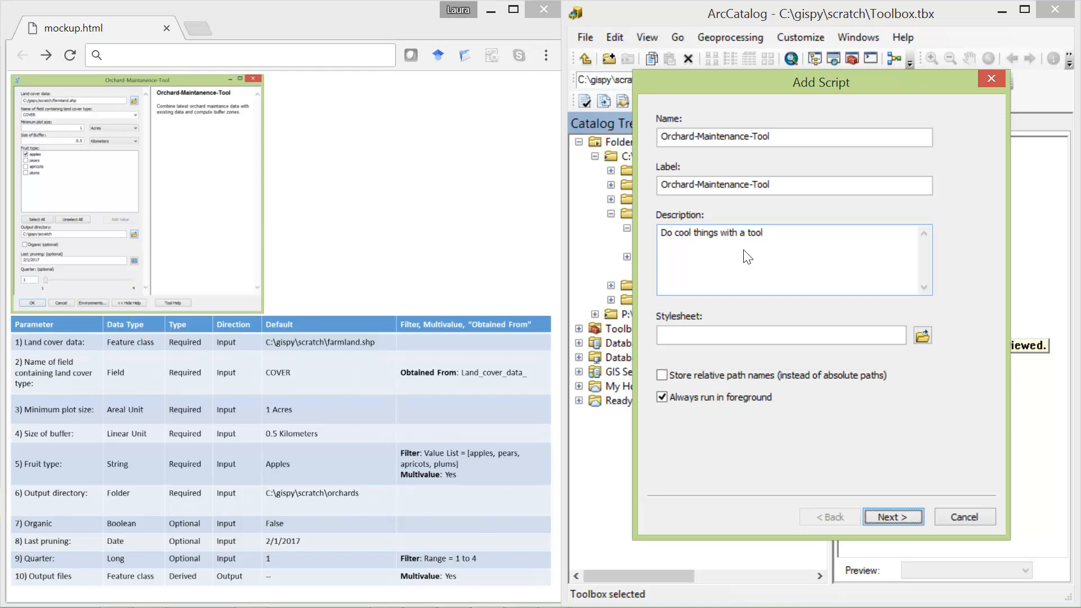
key(Return)
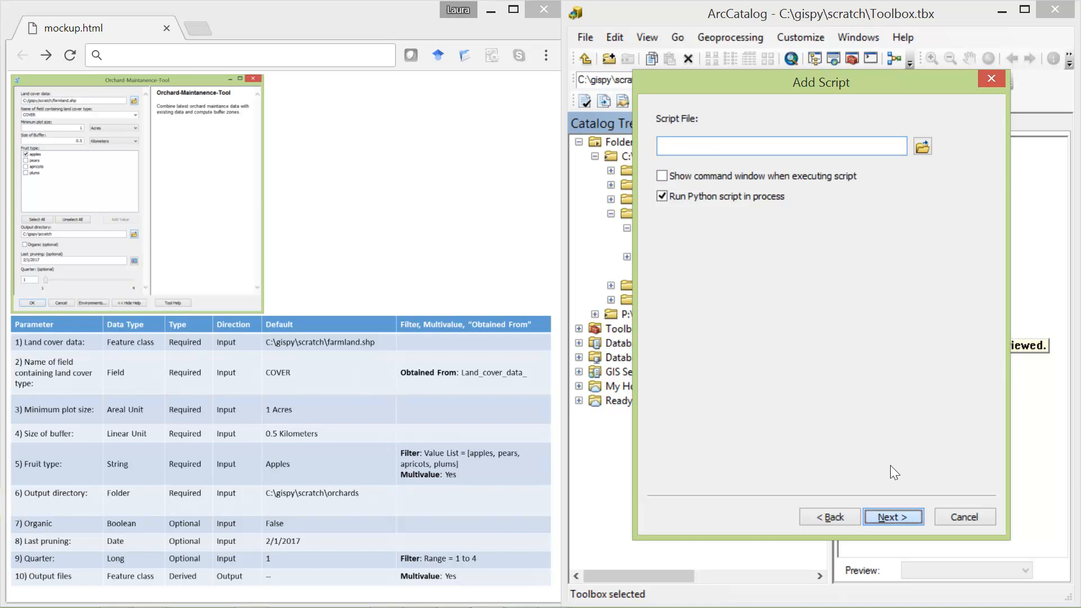
key(Return)
- Add a first parameter with the display name "Land cover data:" and the data type Feature Class
click(715, 145)
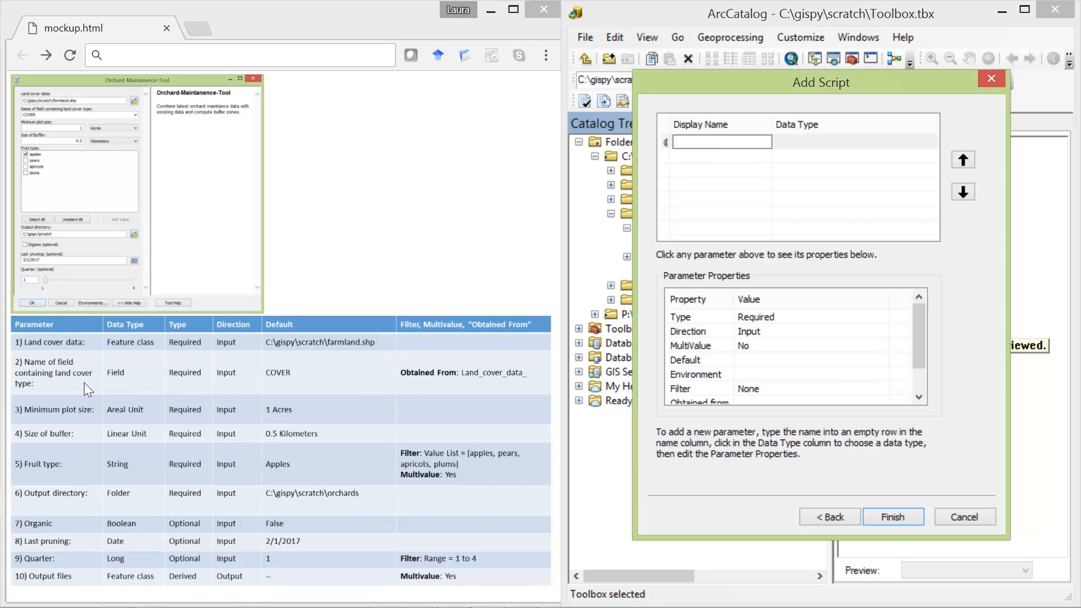
text(Land cover data:)
key(Return)
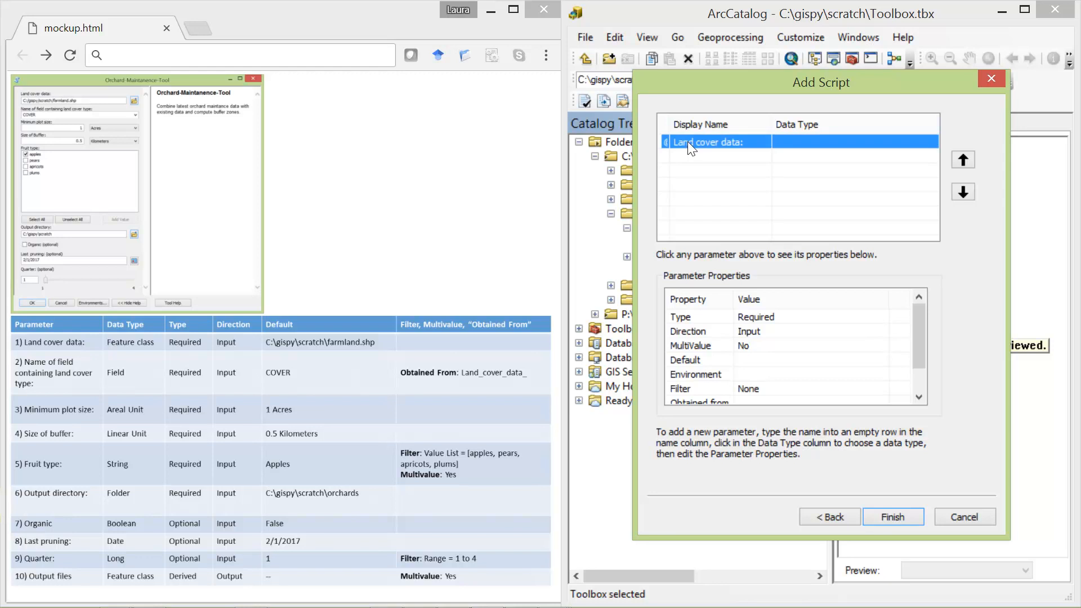
key(Tab)
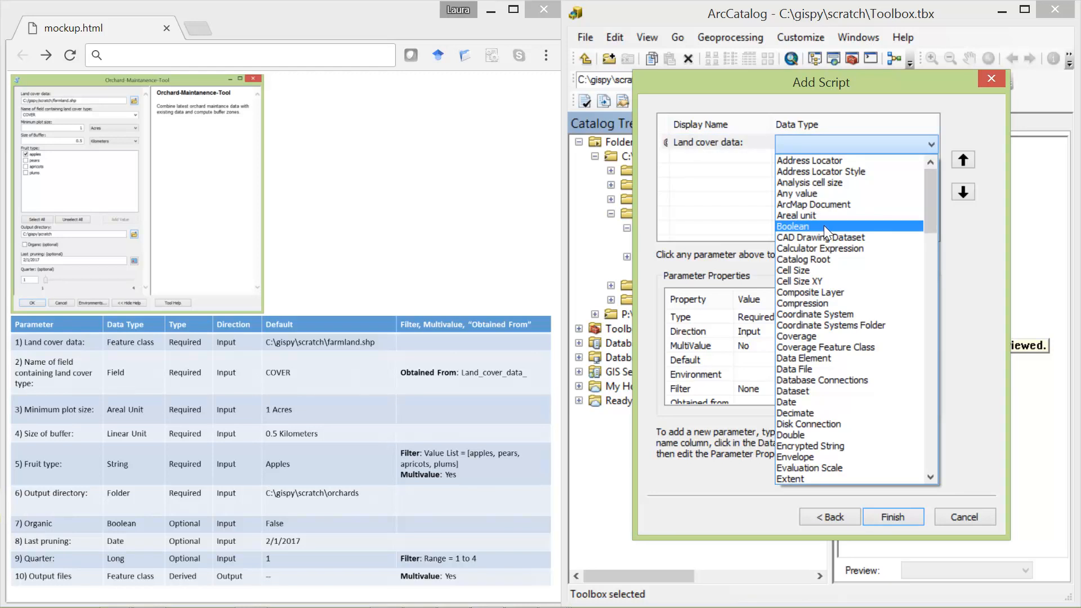
key(f)
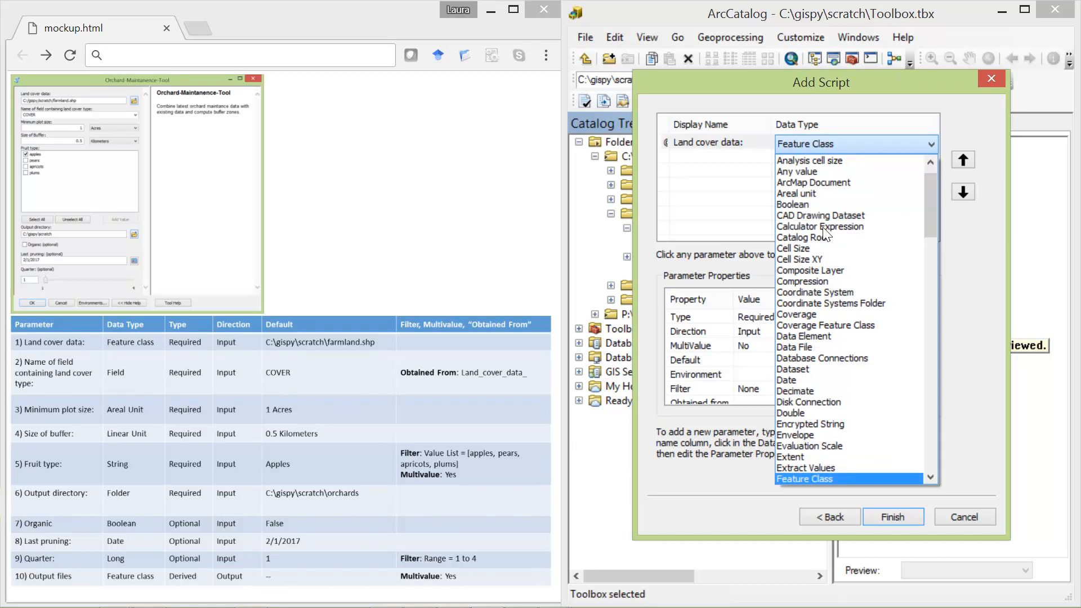
key(Return)
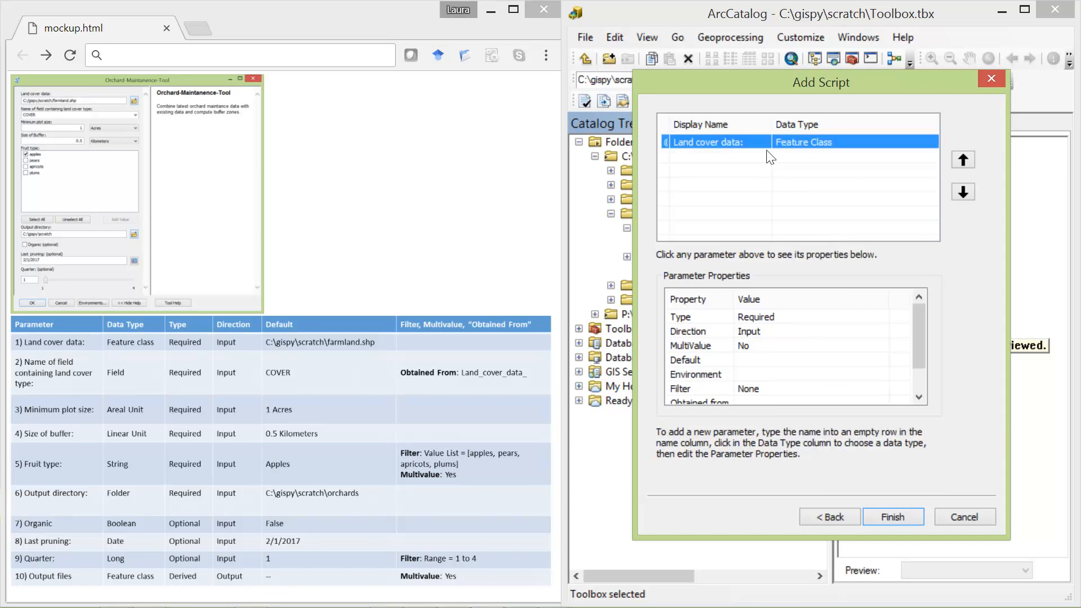
- Set the default of the land cover data parameter to C:\gispy\scratch\farmland.shp
click(752, 157)
click(797, 141)
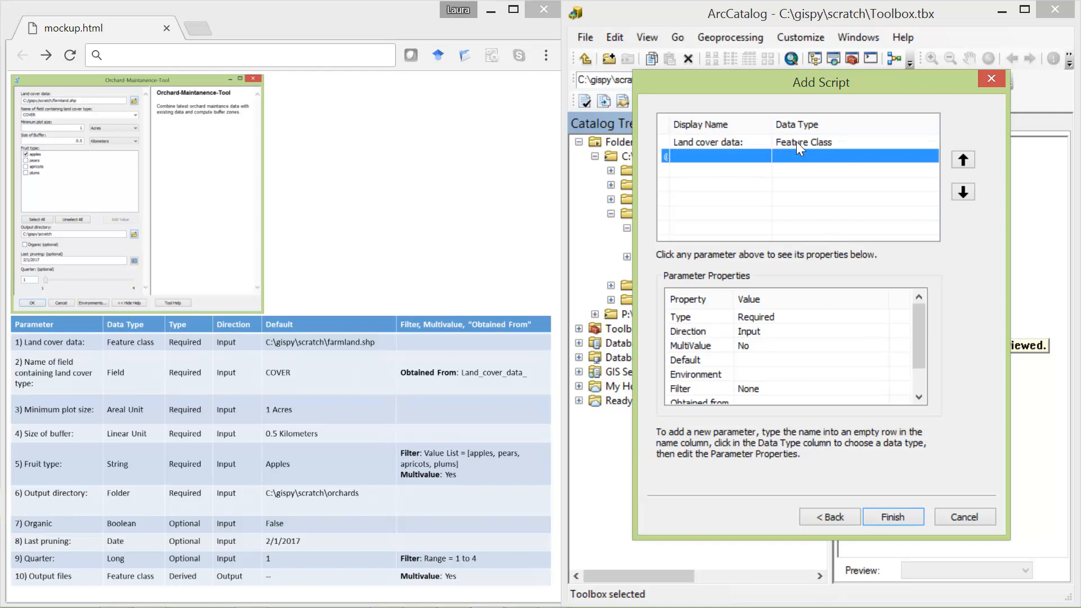
click(796, 141)
click(750, 182)
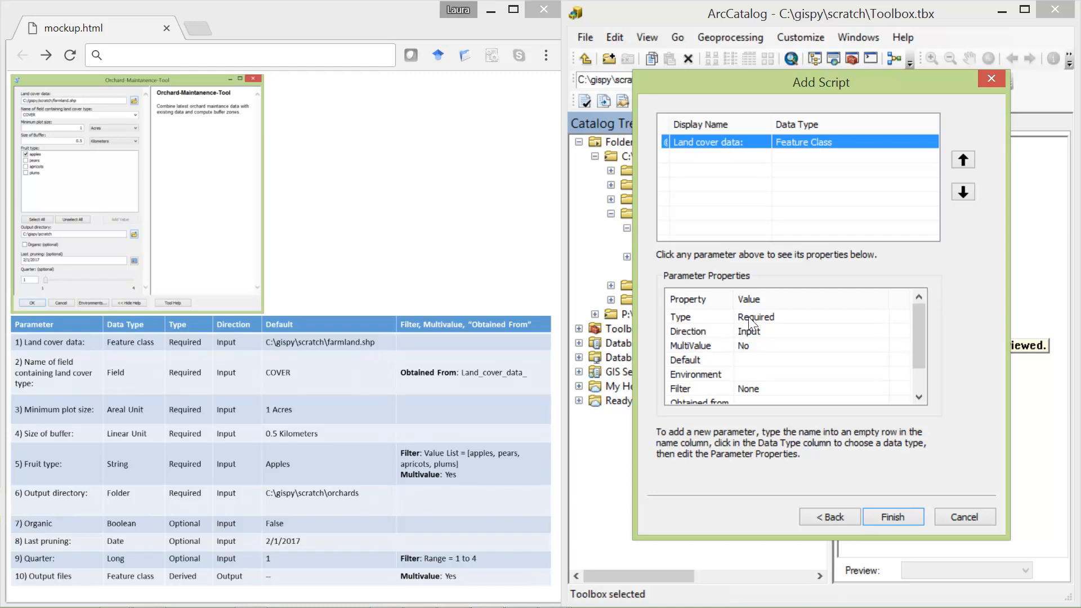
click(748, 361)
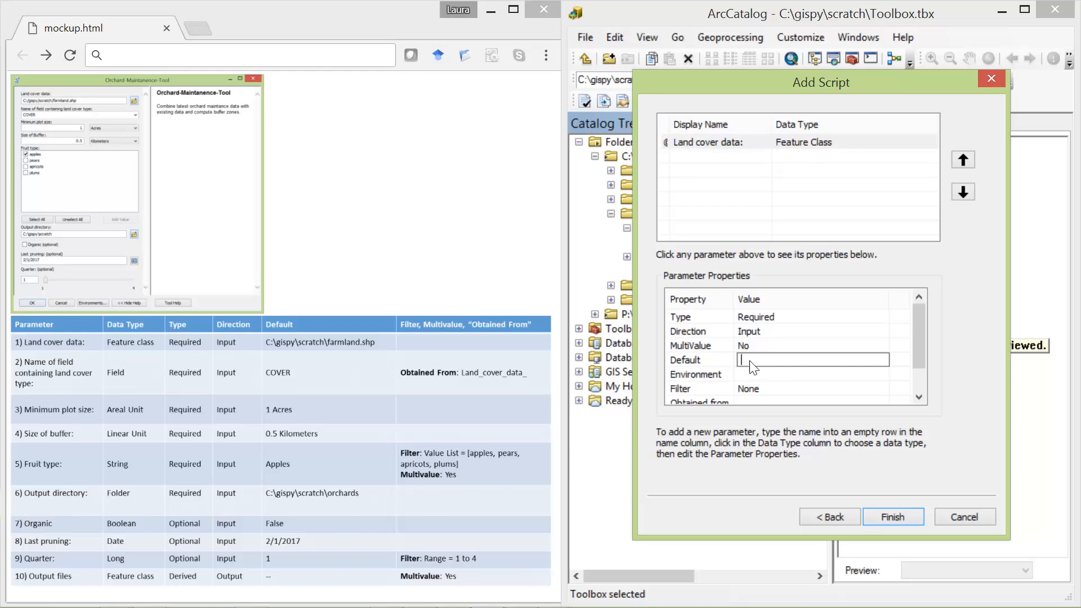
text(C:\gispy\scratch\farmland.shp)
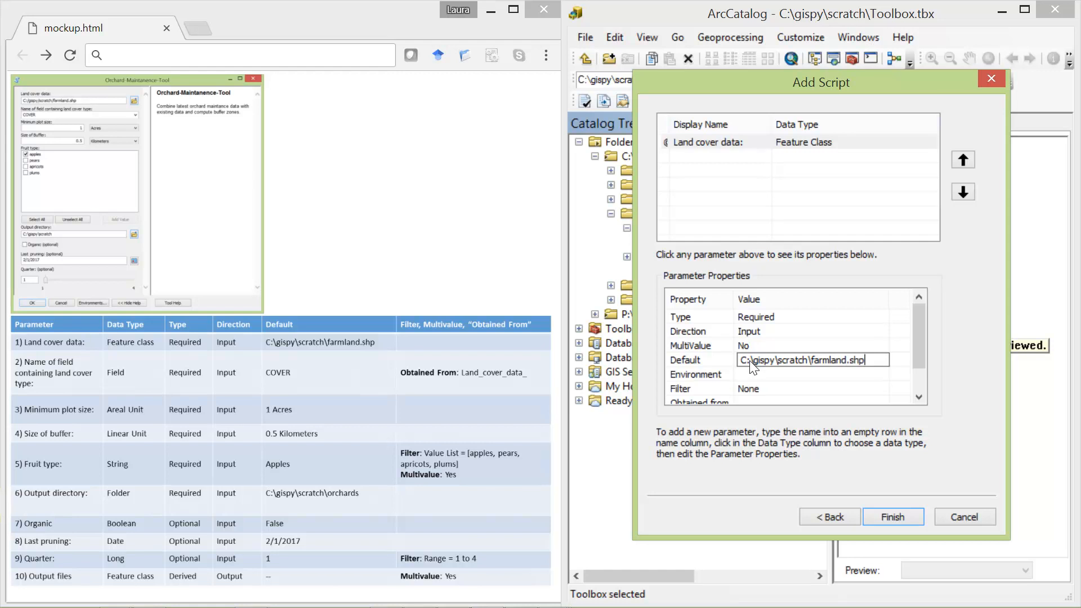
click(806, 331)
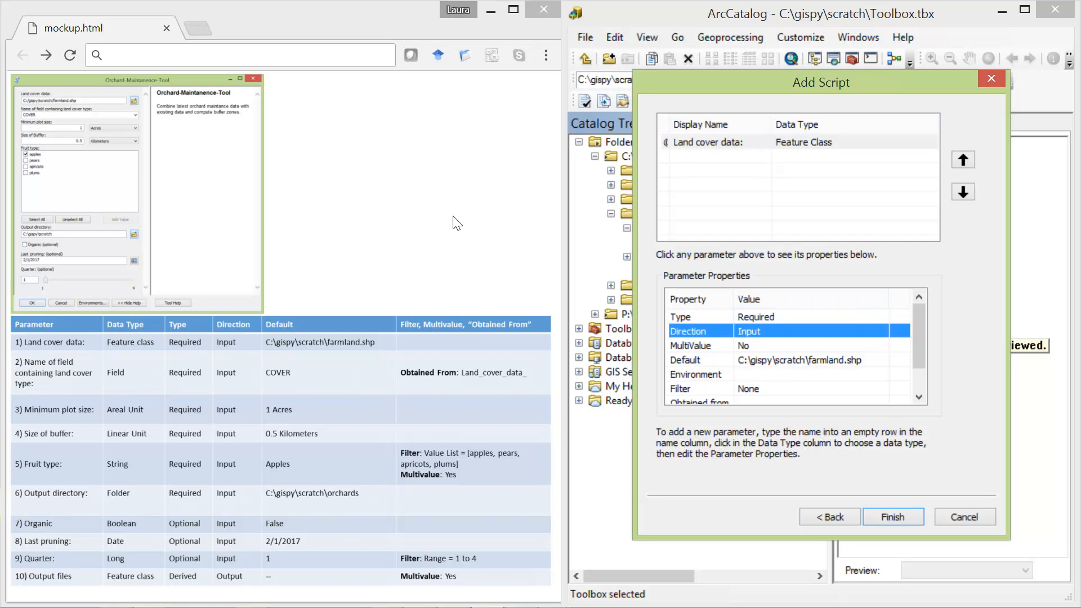
- Add a second parameter with the display name "Name of field containing land cover type:"
click(754, 164)
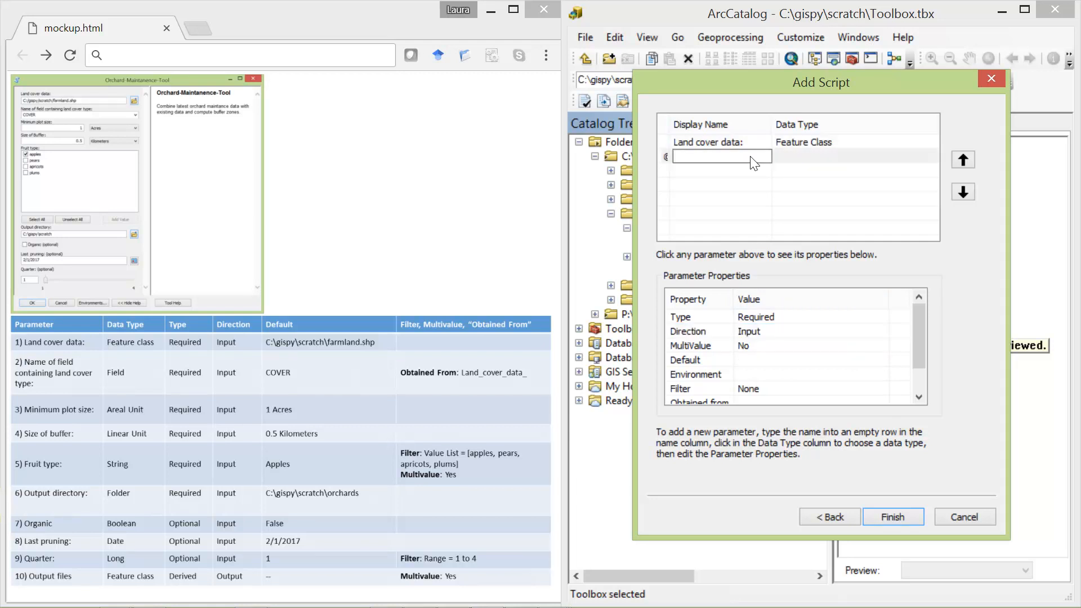
text(Name)
text( o)
text(f )
text(field co)
text(ntain)
text(ing land )
text(cover t)
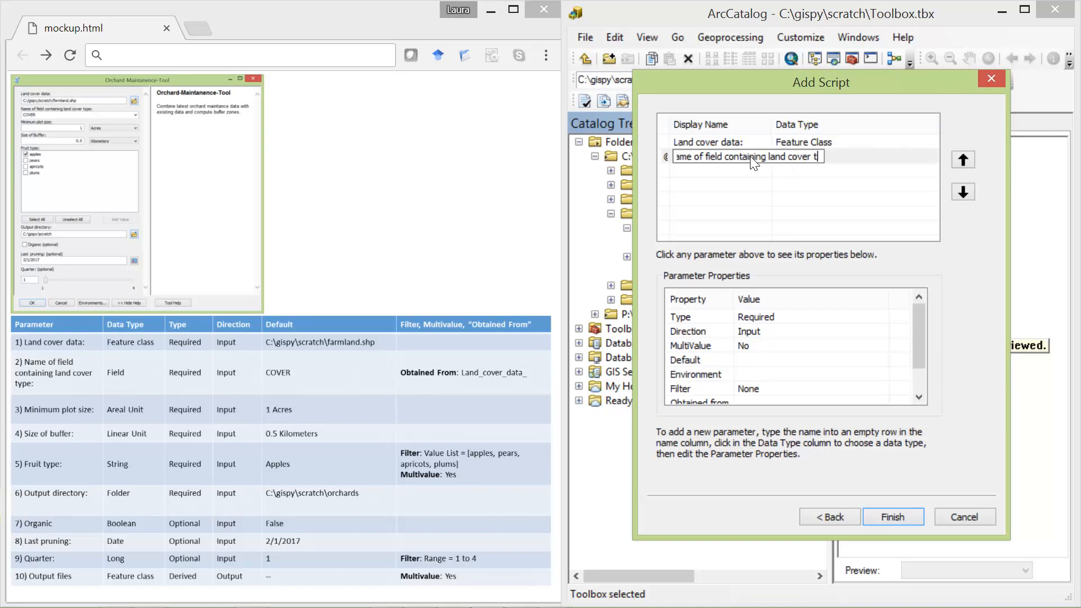
text(ype:)
- Set the data type of the land cover field name parameter to Field
click(868, 157)
click(868, 157)
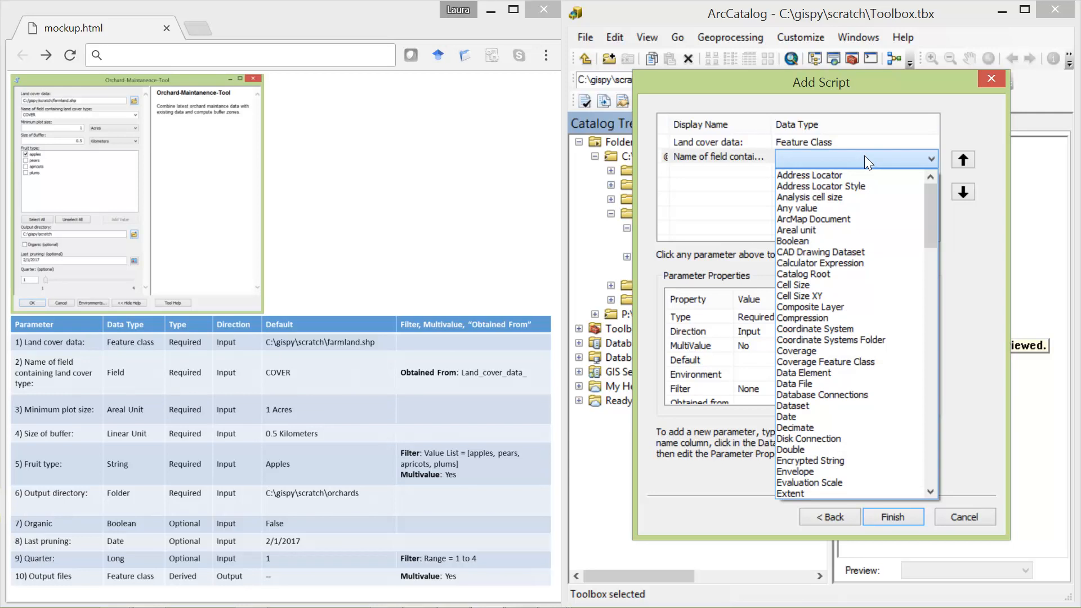
key(f)
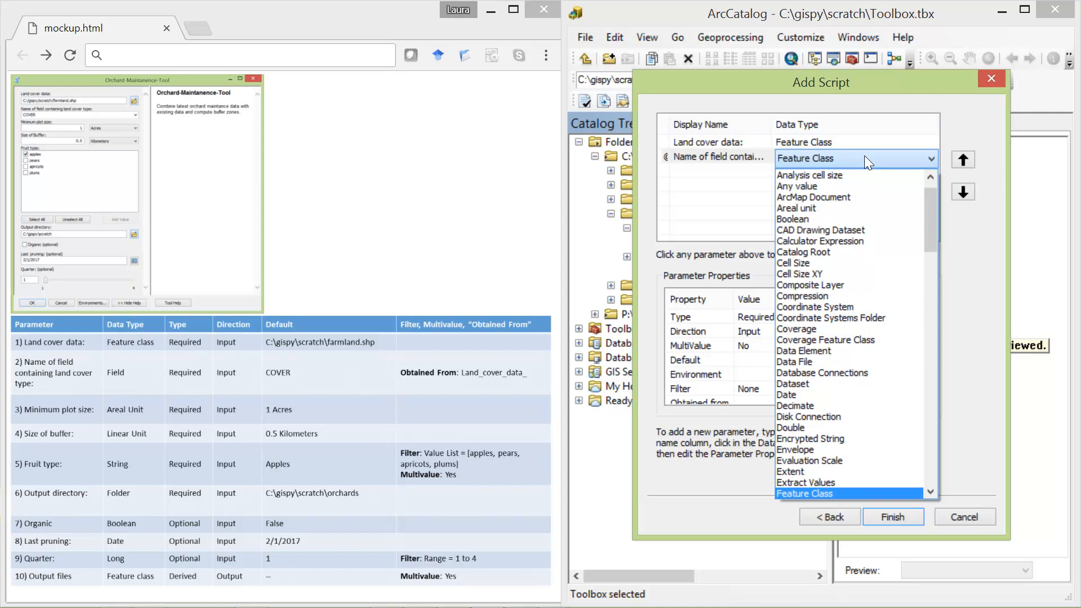
scroll(857, 163, down, 3)
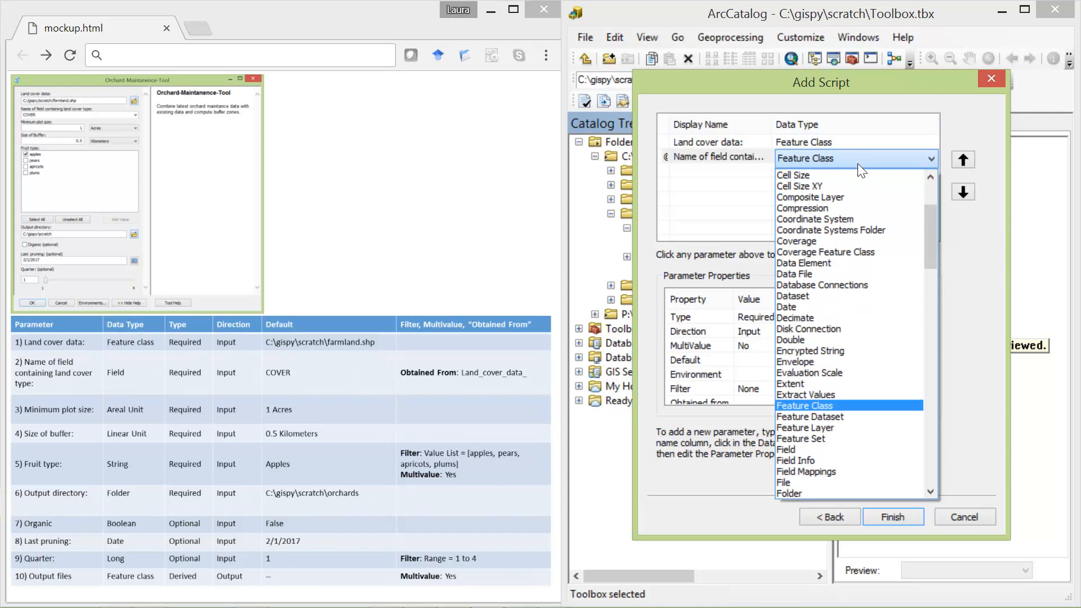
click(786, 446)
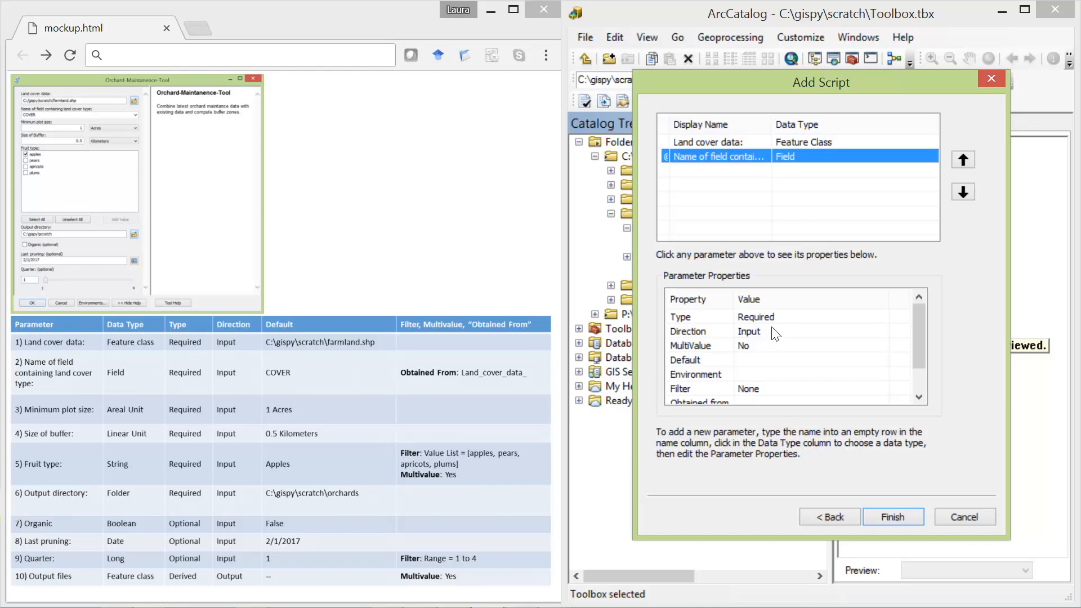
- Set the default of the land cover field name parameter to COVER
click(761, 365)
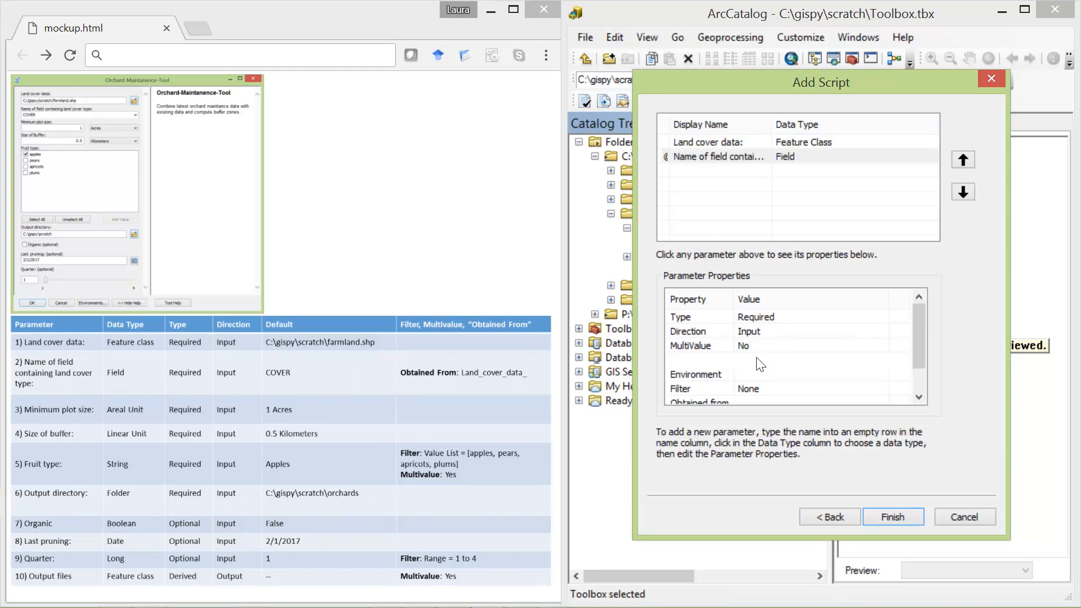
click(765, 367)
text(COVER)
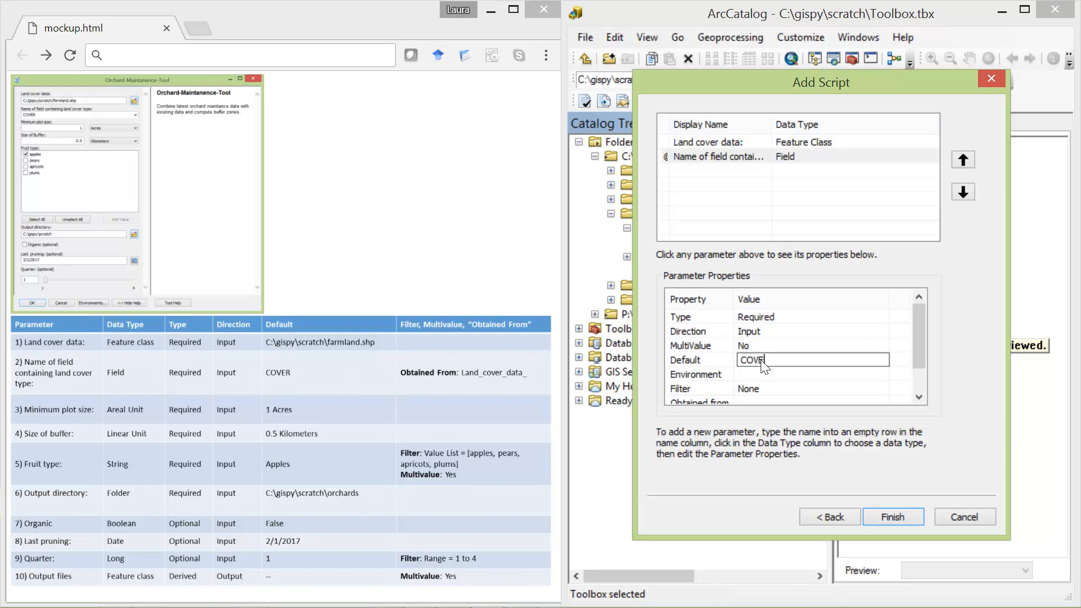
click(761, 391)
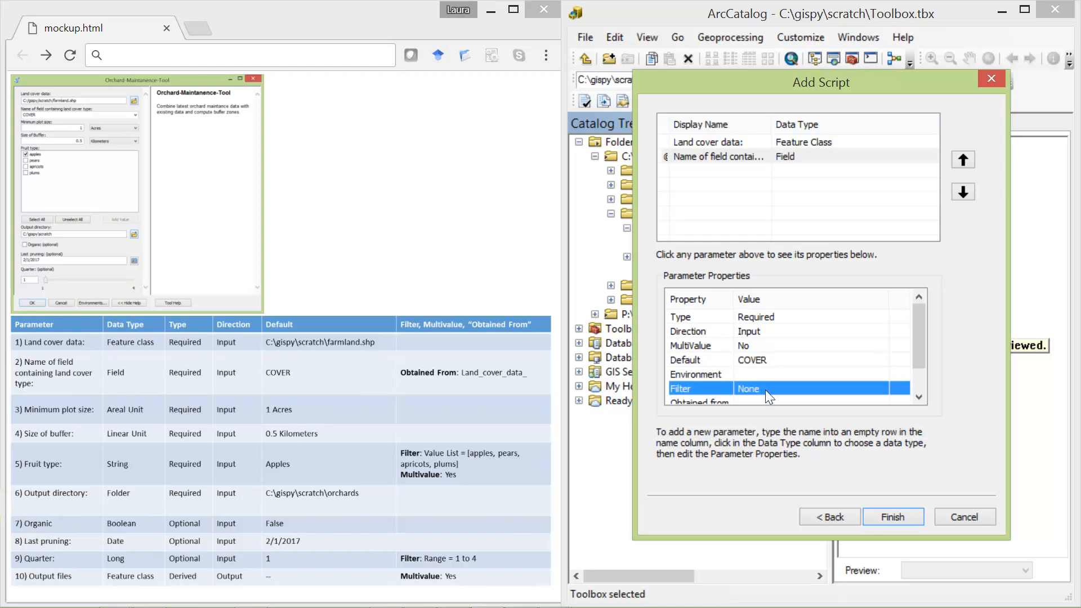
- Make the land cover field name parameter obtained from Land_cover_data_
drag(920, 354, 921, 375)
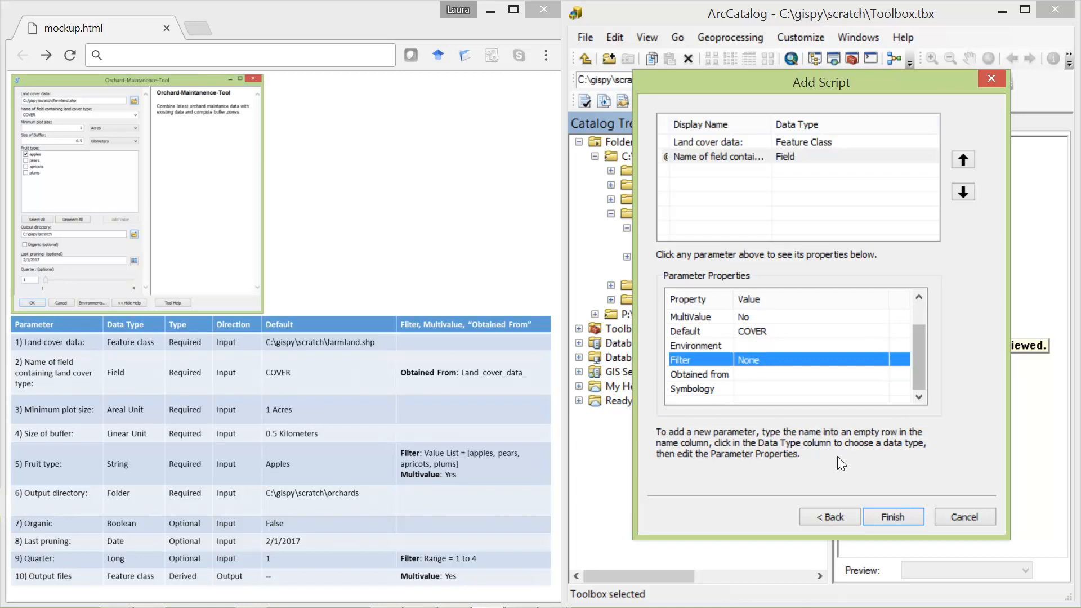
click(778, 376)
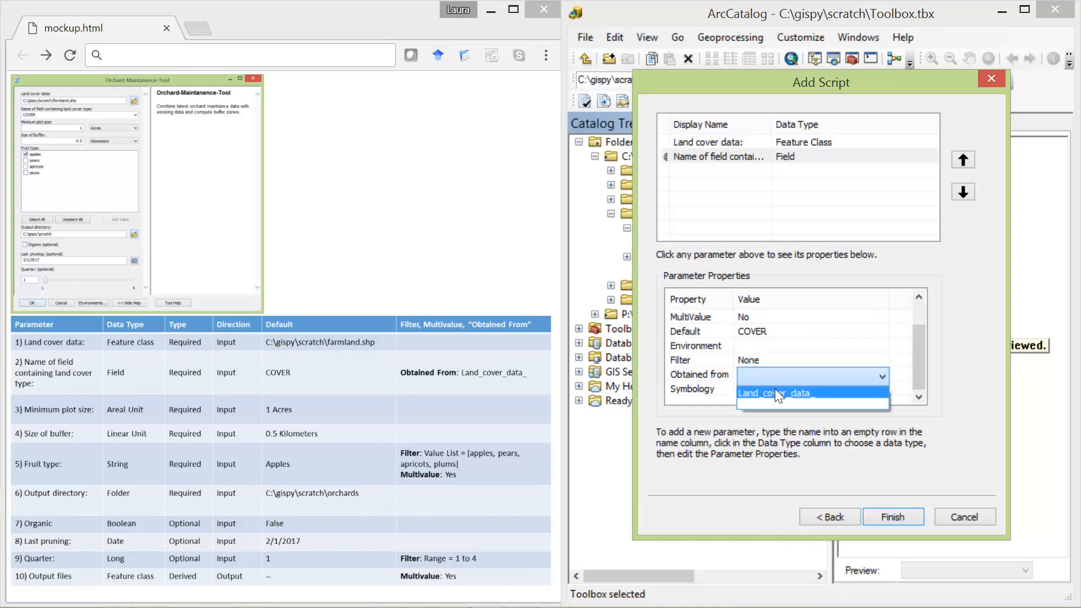
click(776, 393)
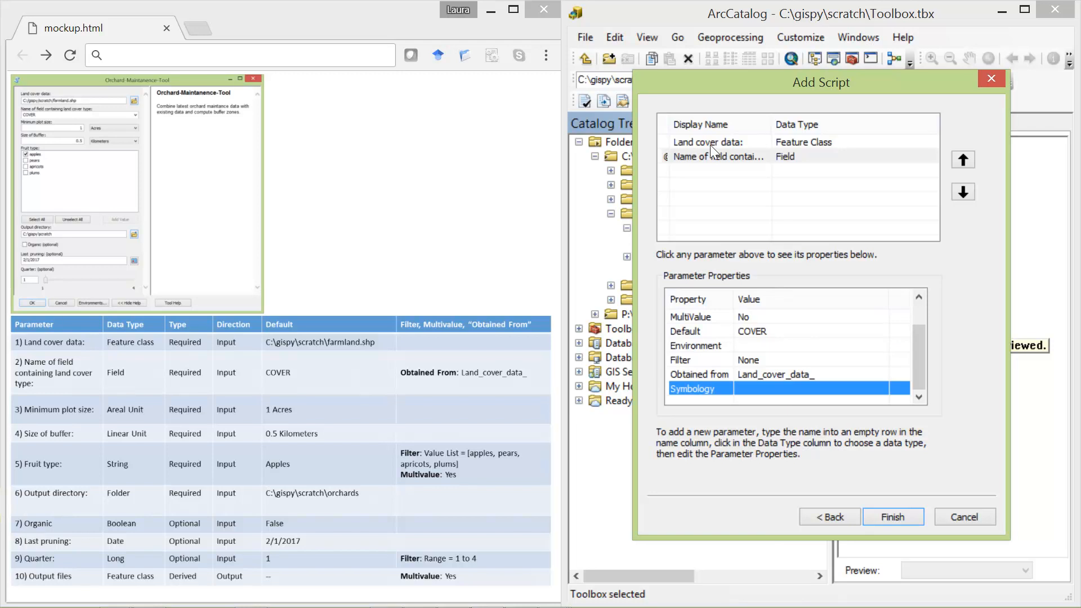
click(793, 374)
key(Return)
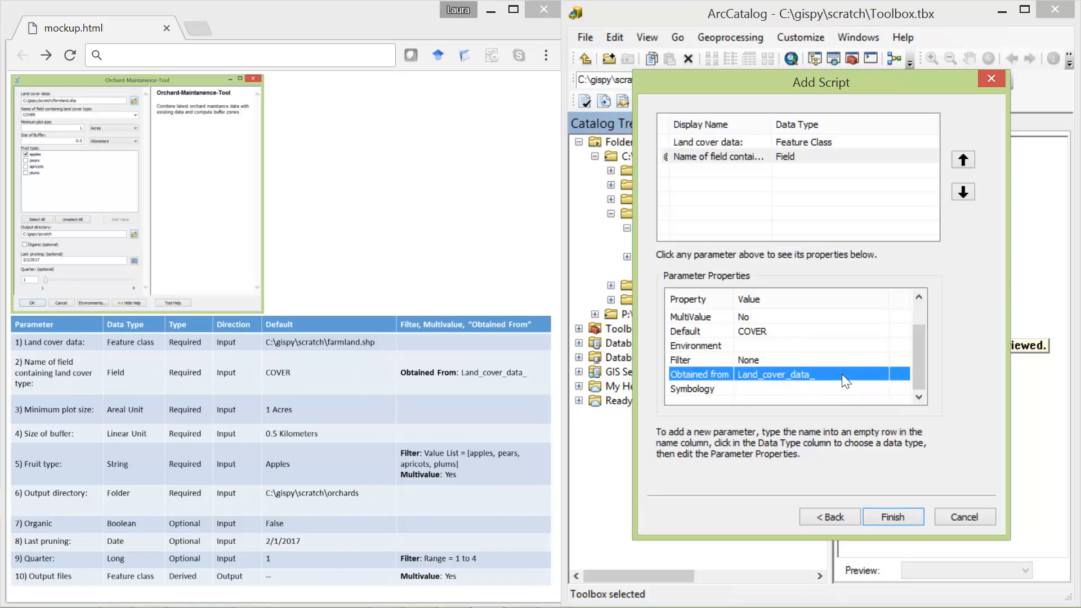
- Add a third parameter with the display name "Minimum plot size:" and the data type Areal unit
click(696, 171)
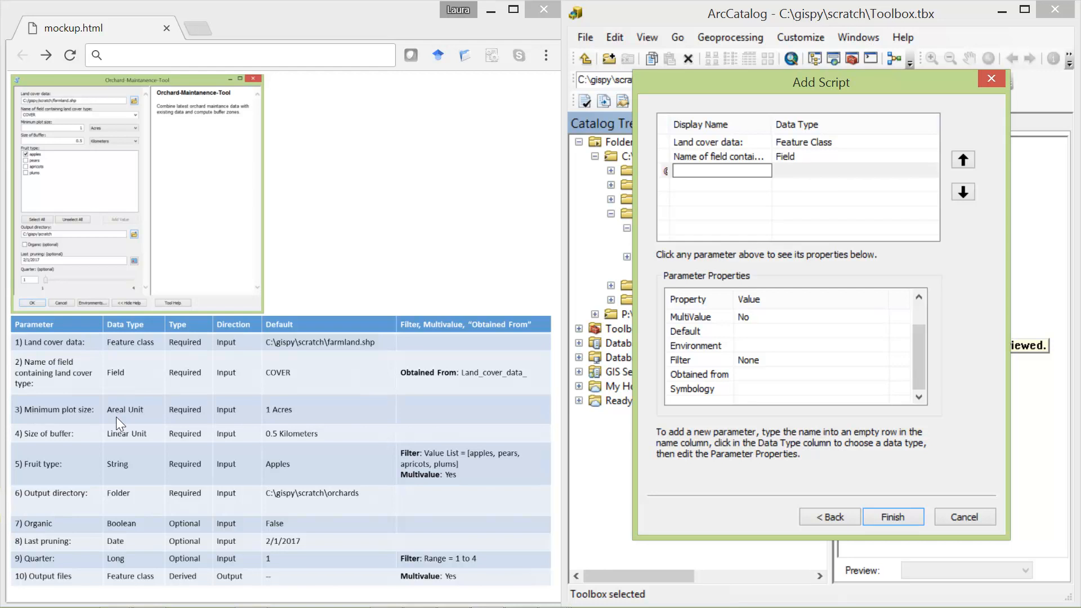
text(Minimum plot)
text(size:)
key(Return)
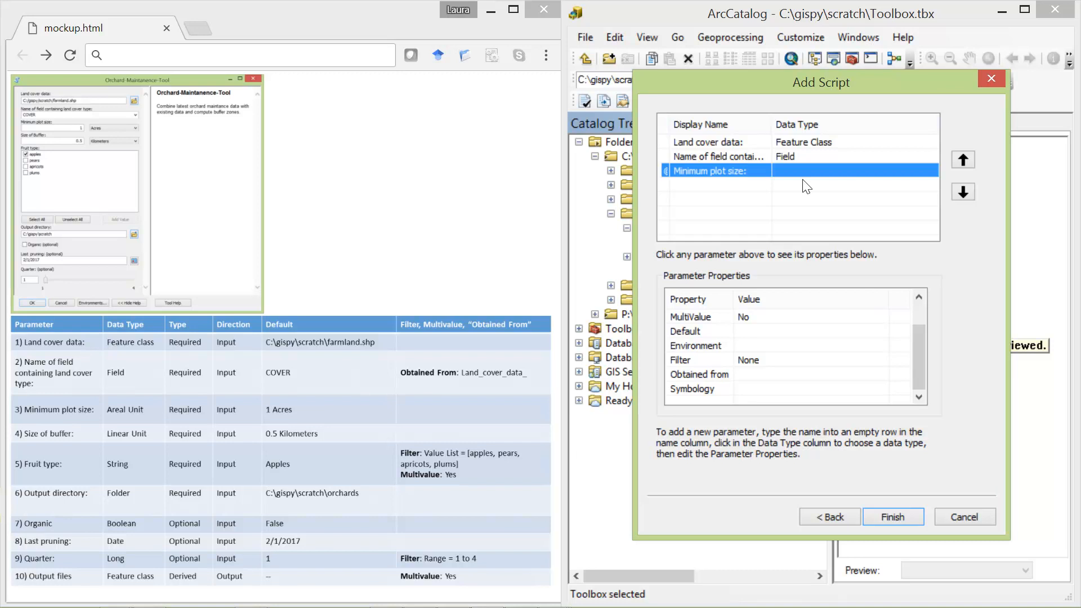
click(803, 170)
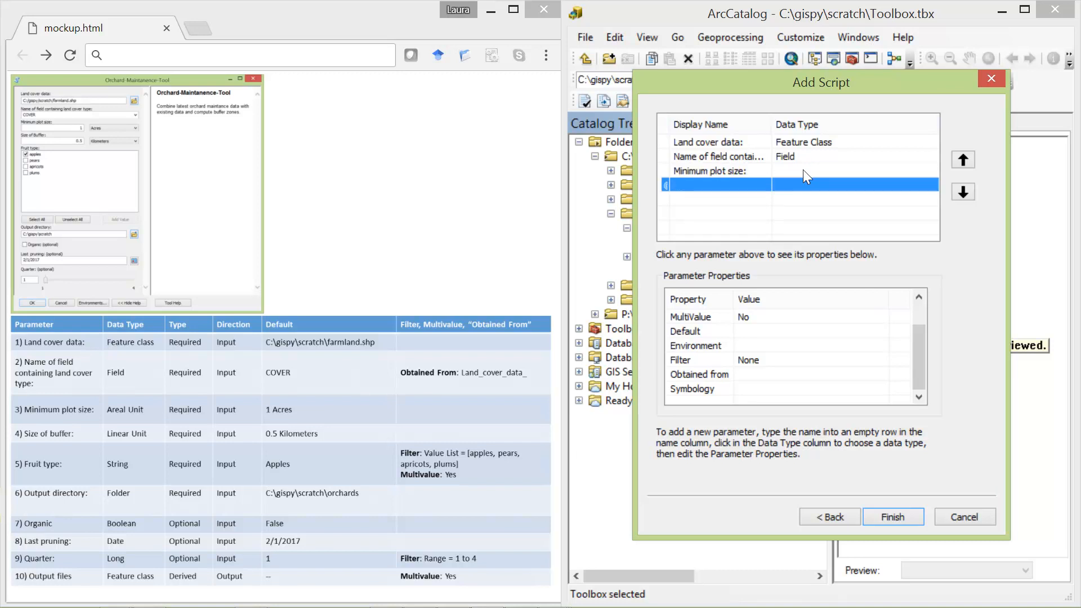
click(803, 170)
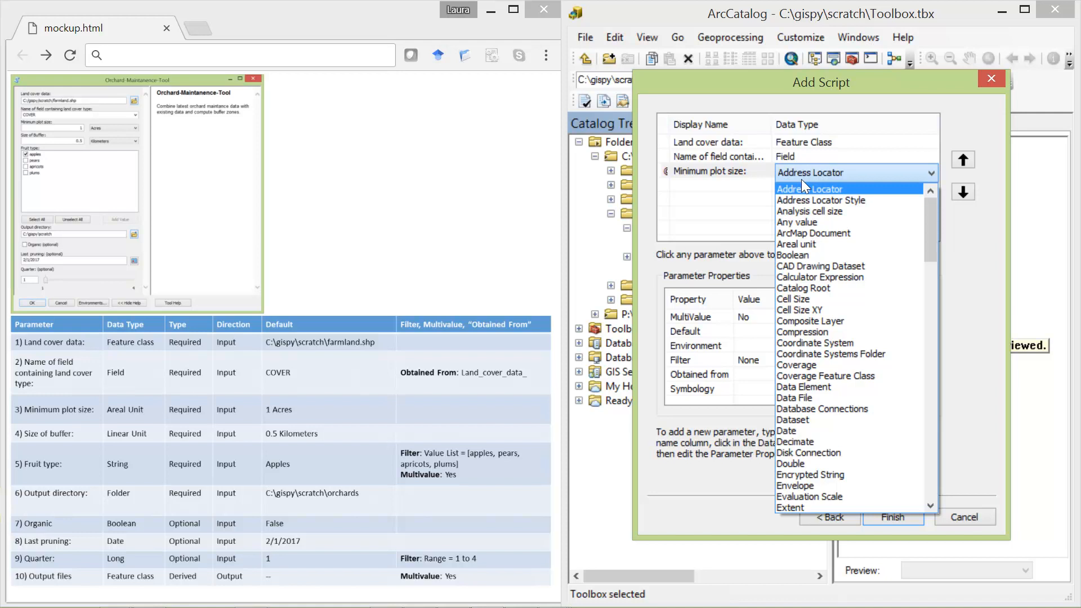
click(805, 245)
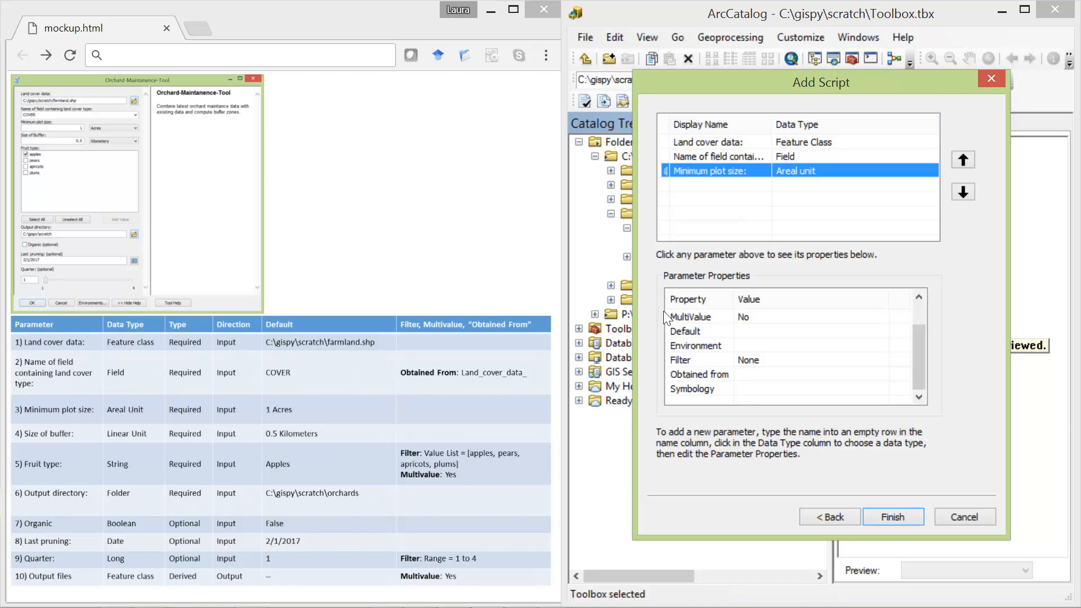
- Set the default of the minimum plot size parameter to 1 Acres
drag(918, 336, 918, 313)
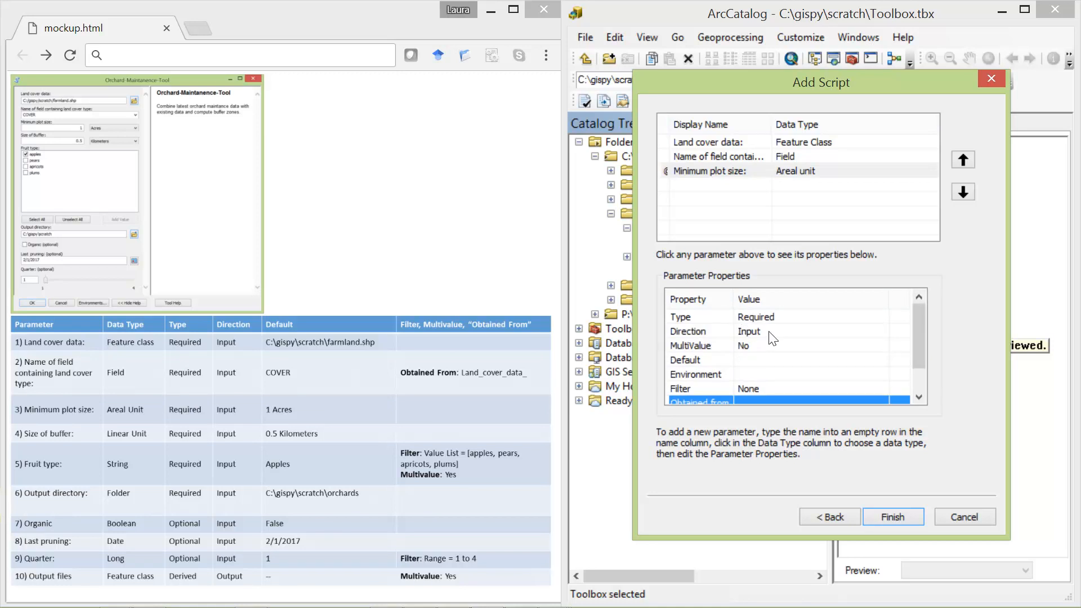
click(747, 360)
text(1)
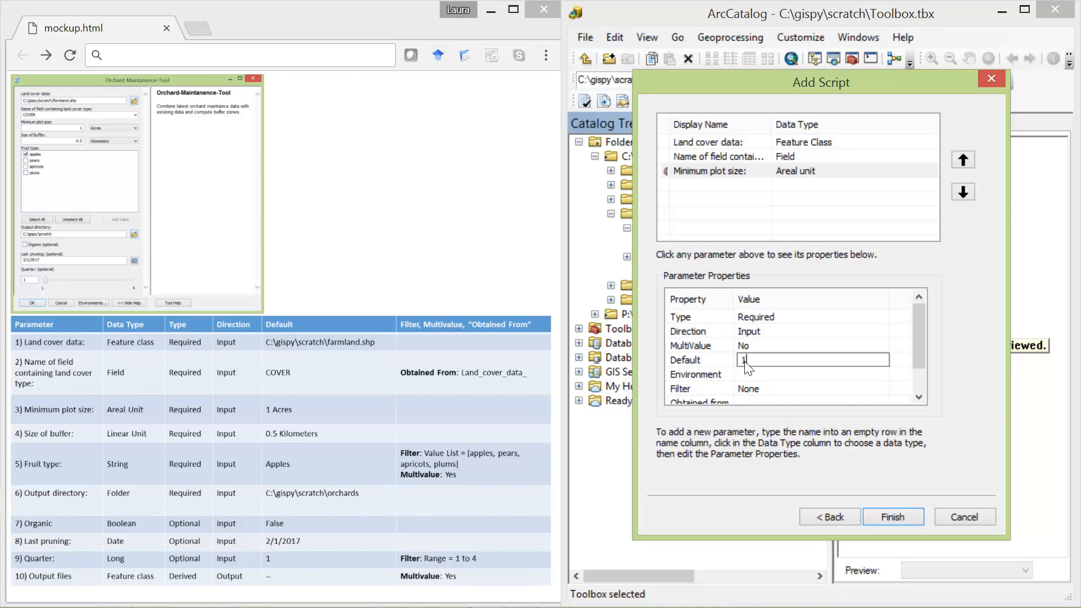
text( acre)
key(Return)
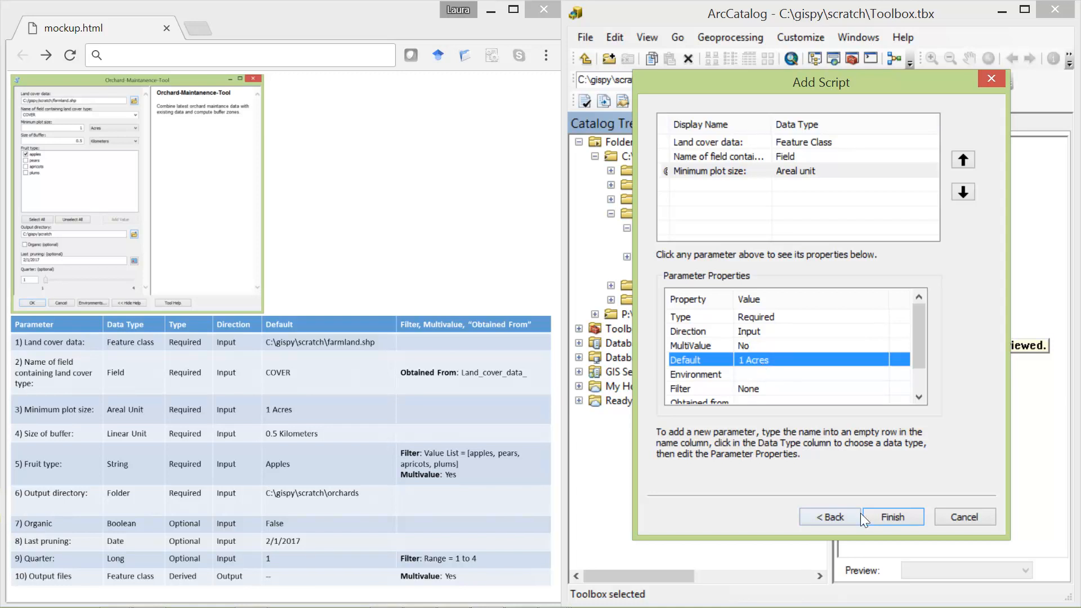
- Add a fourth parameter with the display name "Size of buffer:" and the data type Linear unit
click(721, 185)
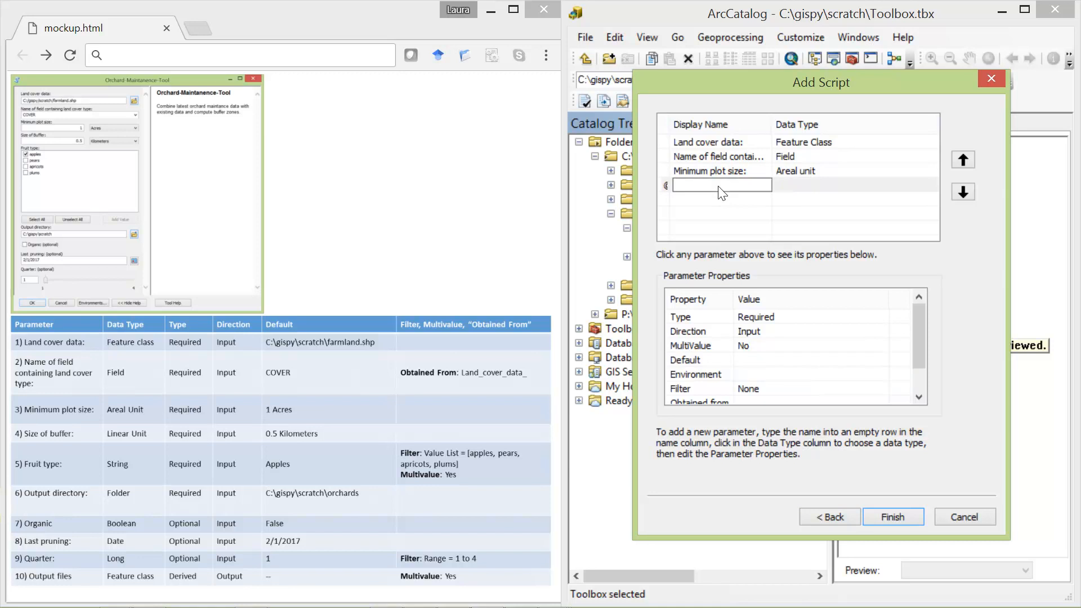
text(Size of)
click(789, 185)
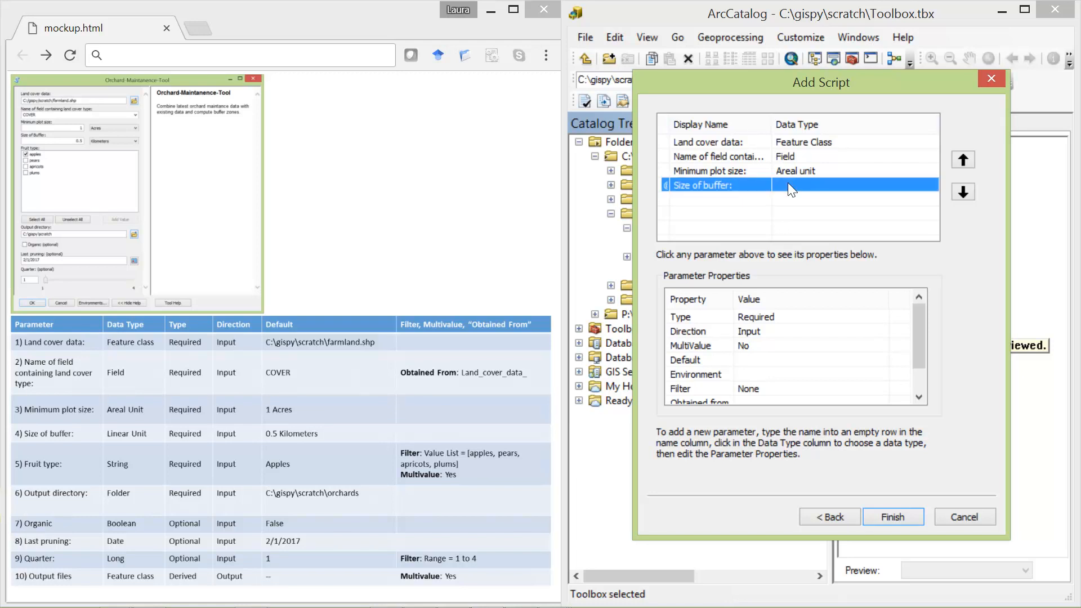
click(789, 184)
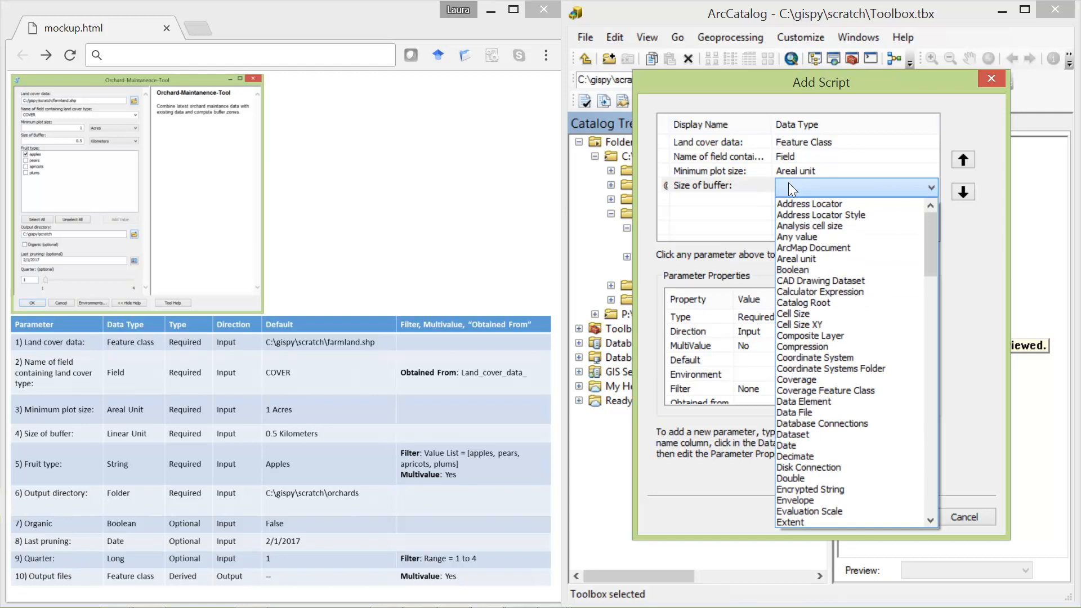
key(l)
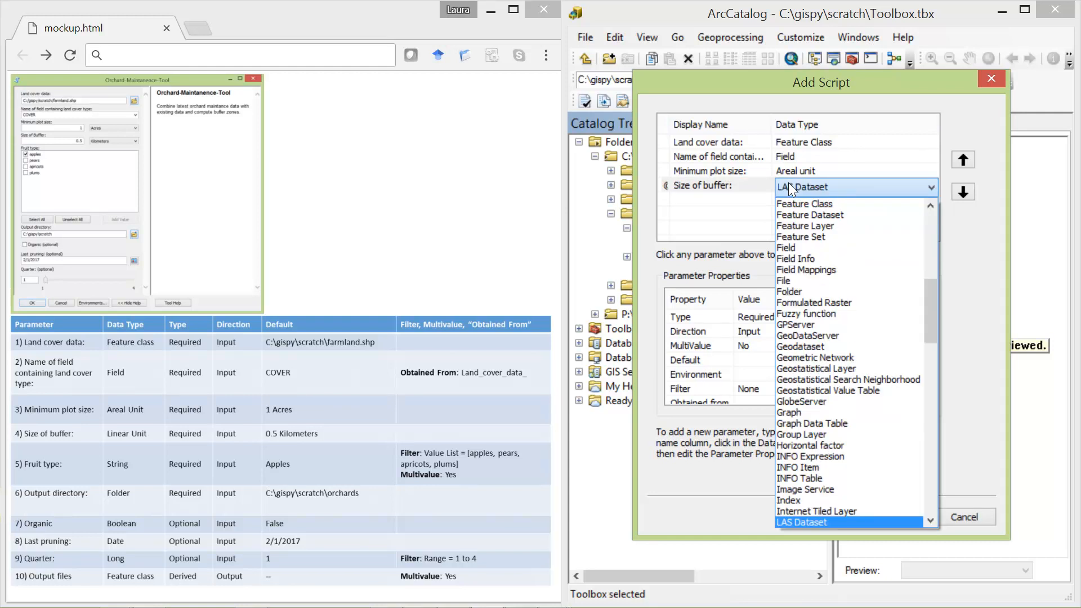
text(inear unit)
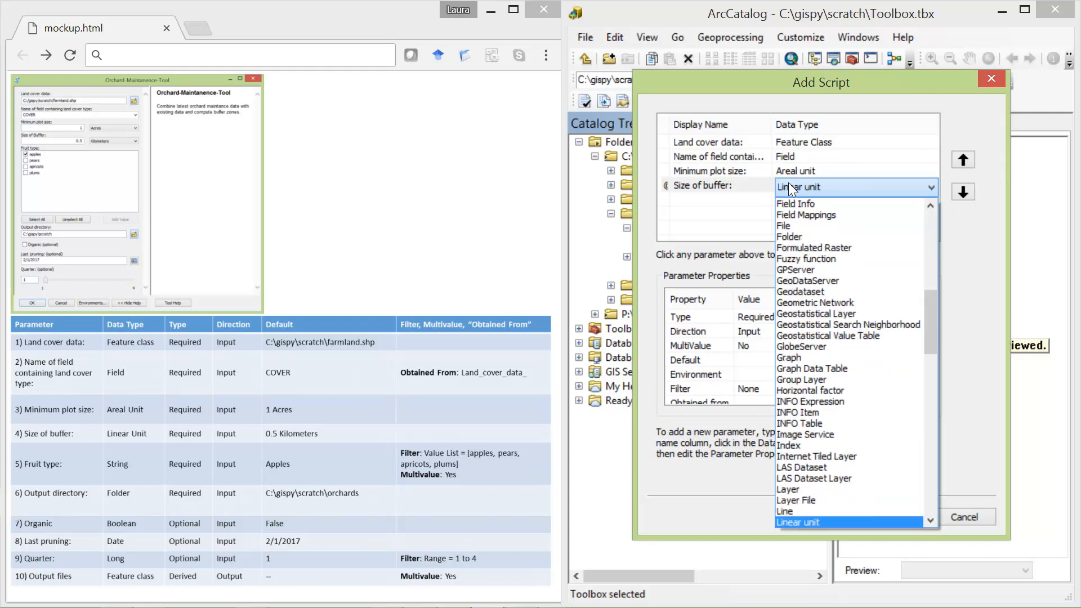
key(Return)
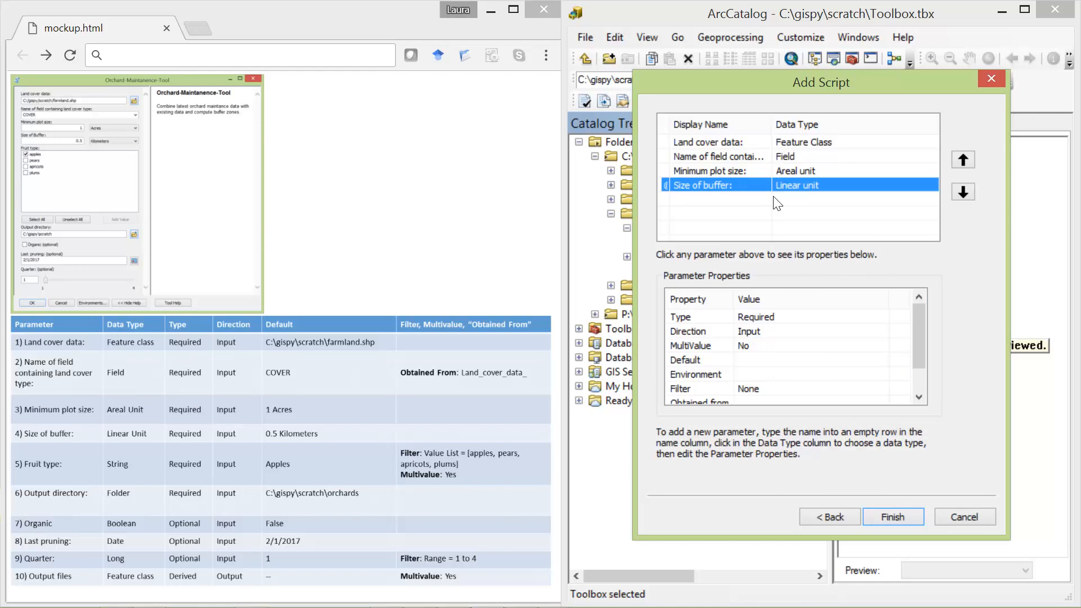
- Set the default of the buffer size parameter to 0.5 Kilometers
click(751, 365)
click(752, 363)
text(0.)
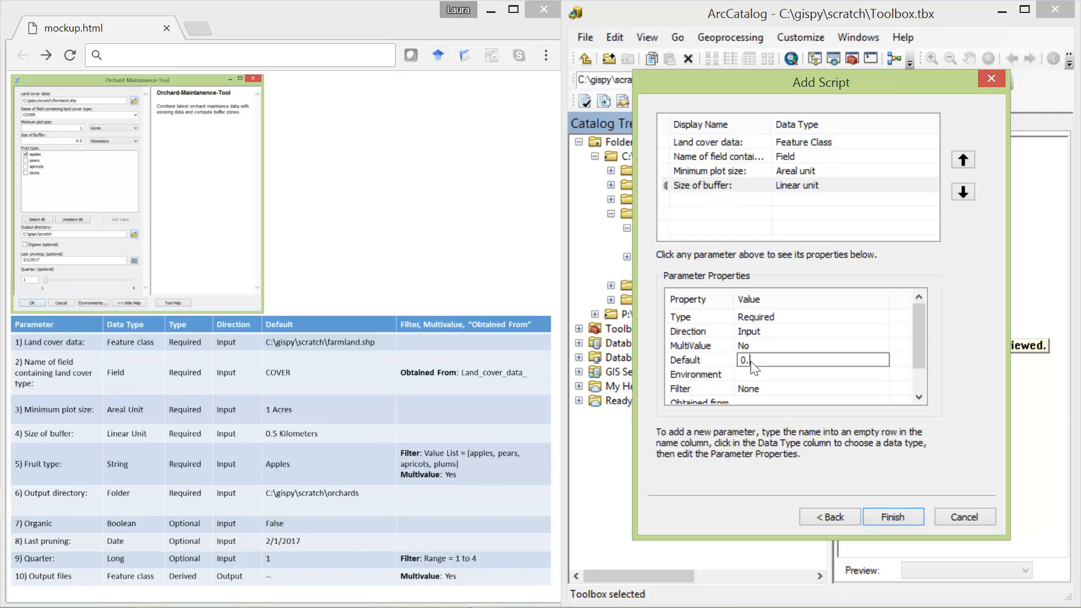
text(5 kilometers)
click(751, 376)
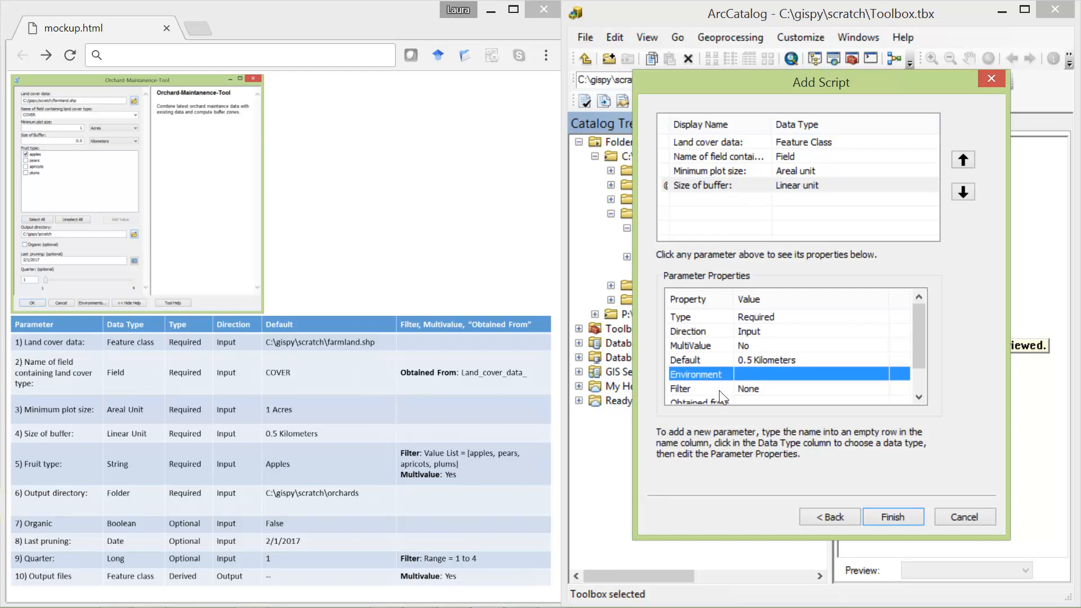
- Add a fifth parameter with the display name "Fruit type:"
click(697, 202)
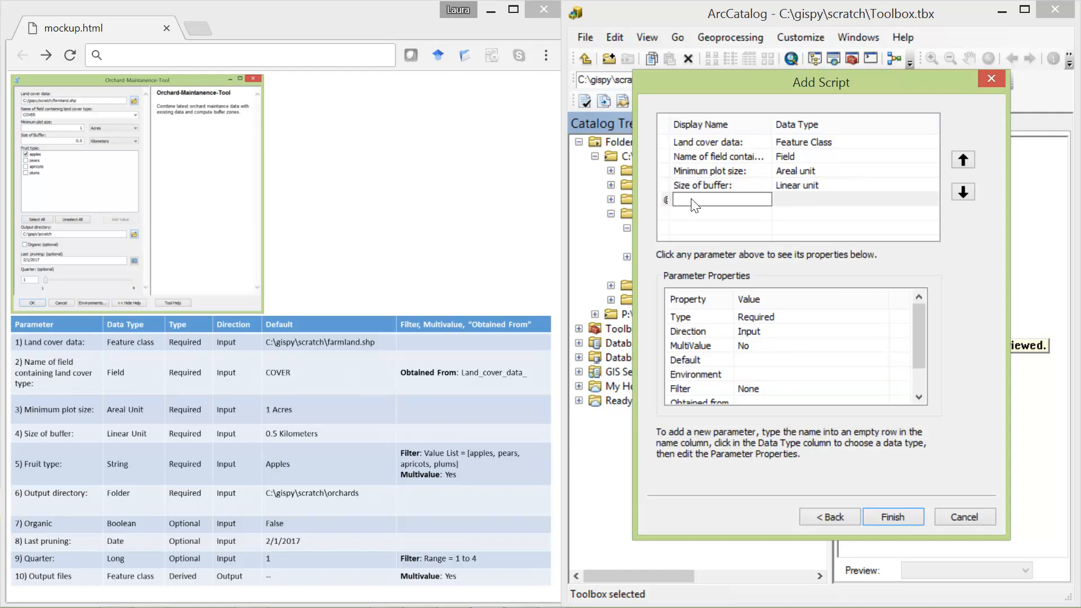
text(F)
text(rui)
text(t si)
click(868, 200)
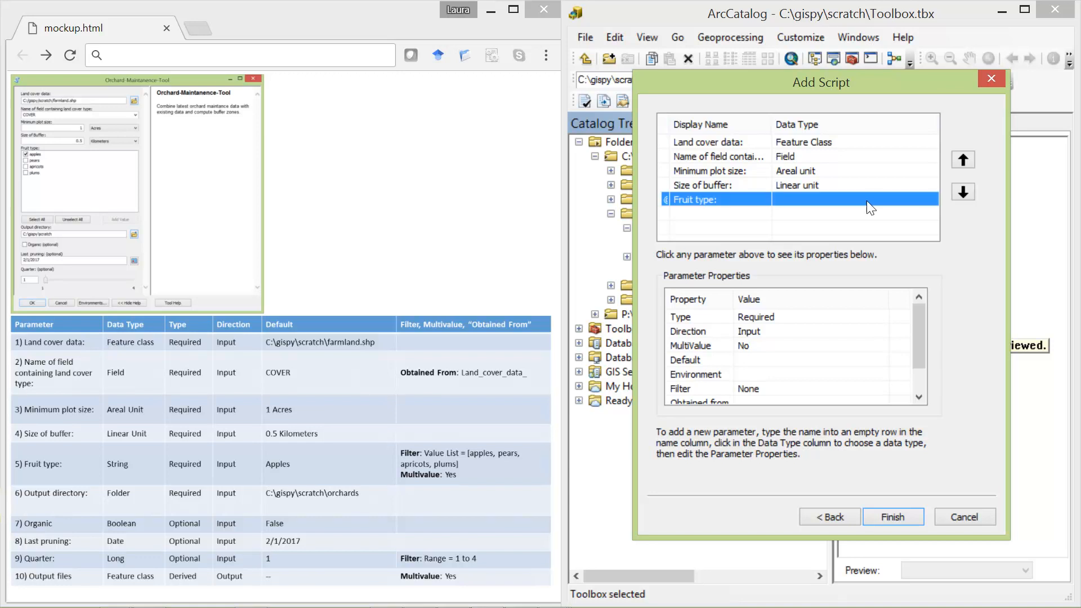
- Set the data type of the fruit type parameter to String
click(866, 201)
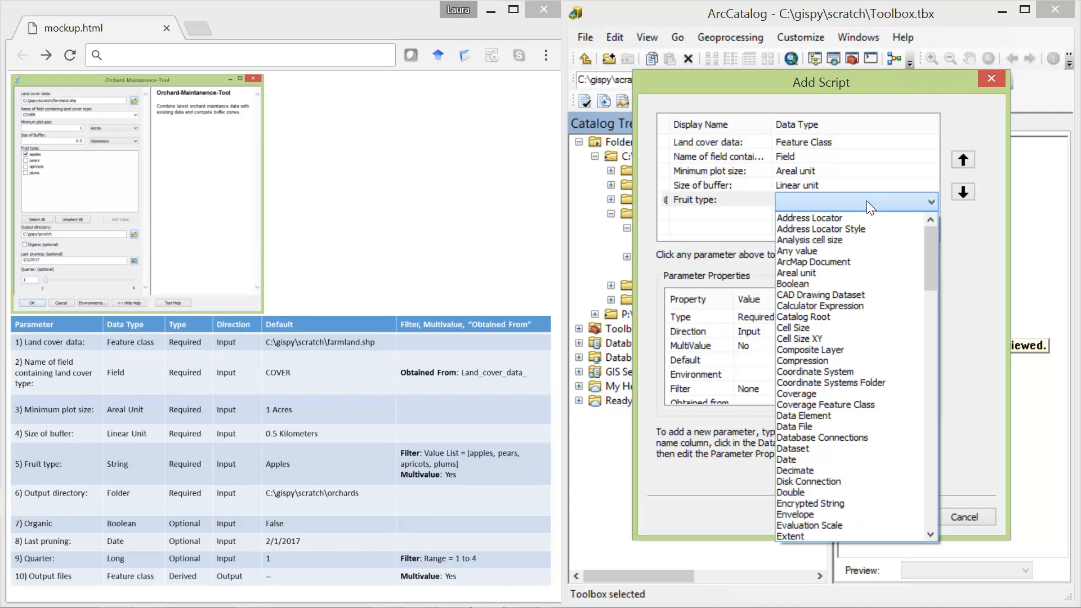
key(s)
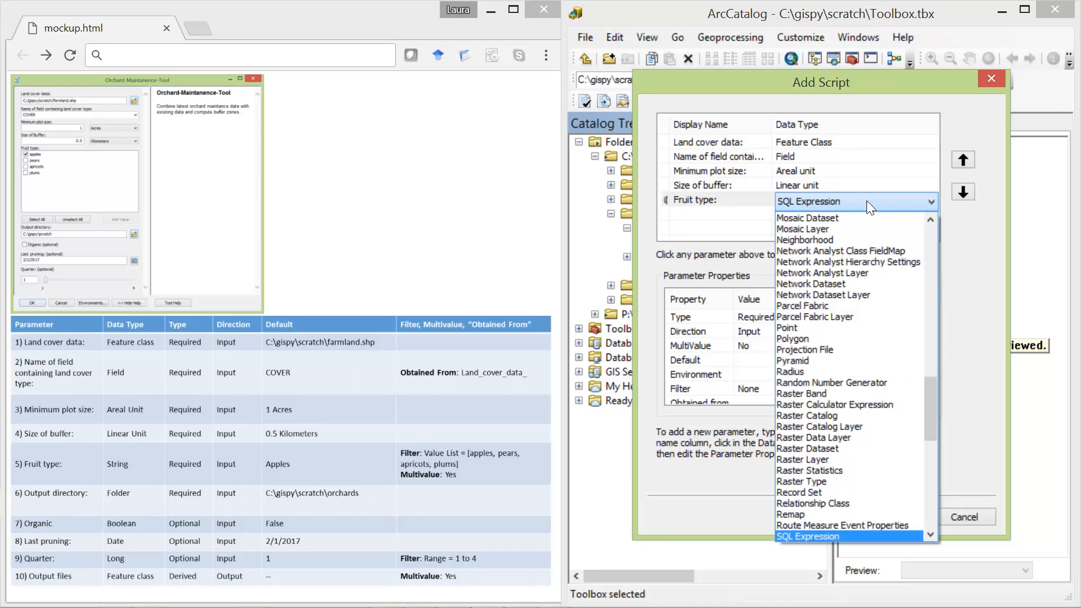
key(s)
key(s)
key(s)
key(s)
key(s)
key(s)
key(s)
key(s)
key(s)
key(s)
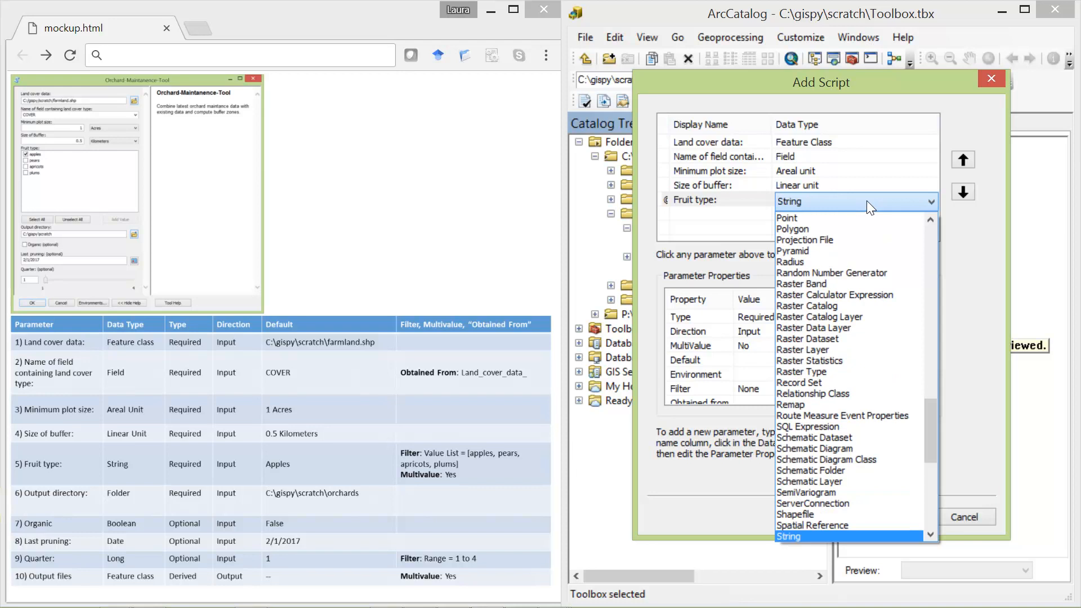
key(Return)
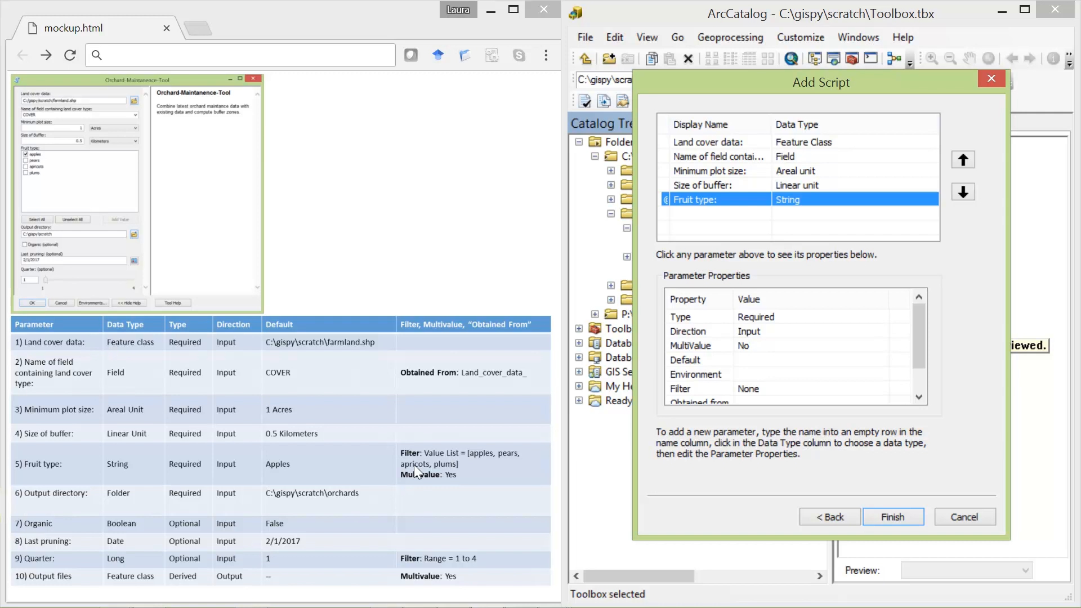
- Set the default of the fruit type parameter to apples
click(758, 365)
text(apples)
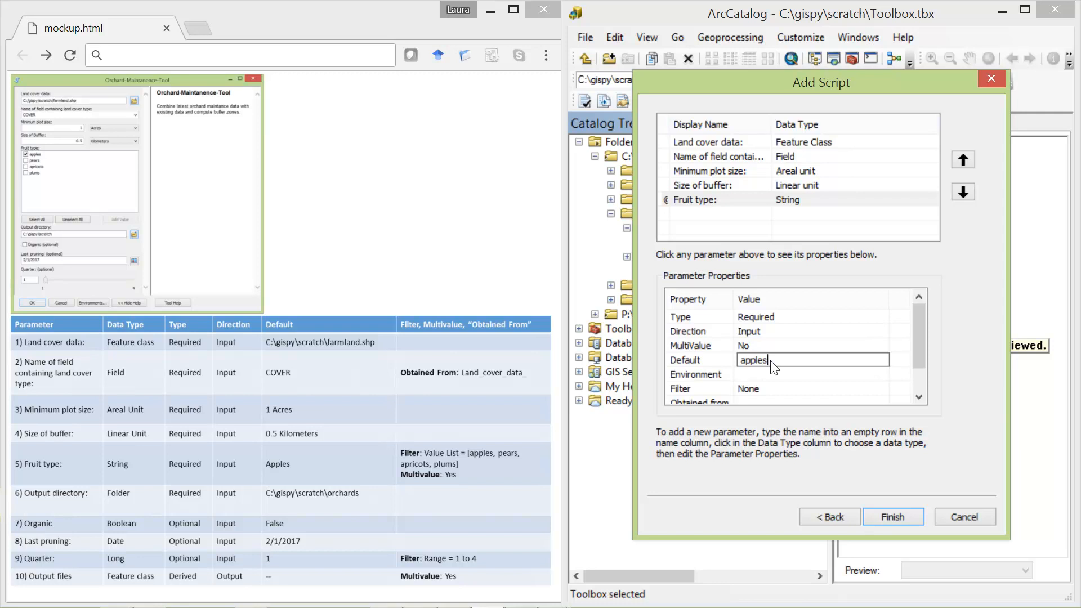
click(749, 377)
- Give the fruit type parameter a Value List filter containing apples, pears, apricots and plums
click(746, 384)
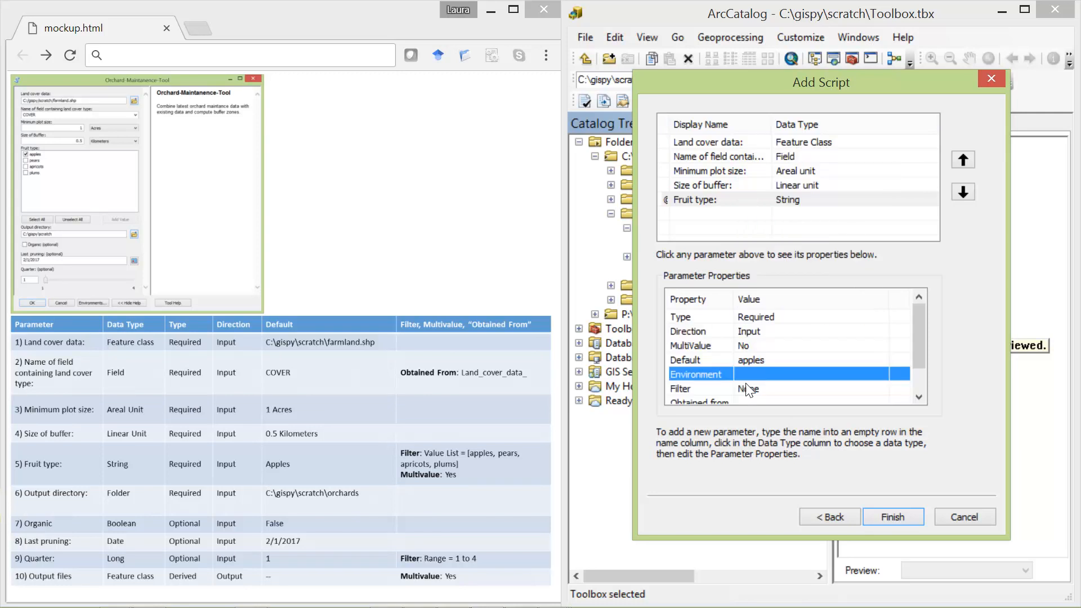
click(749, 389)
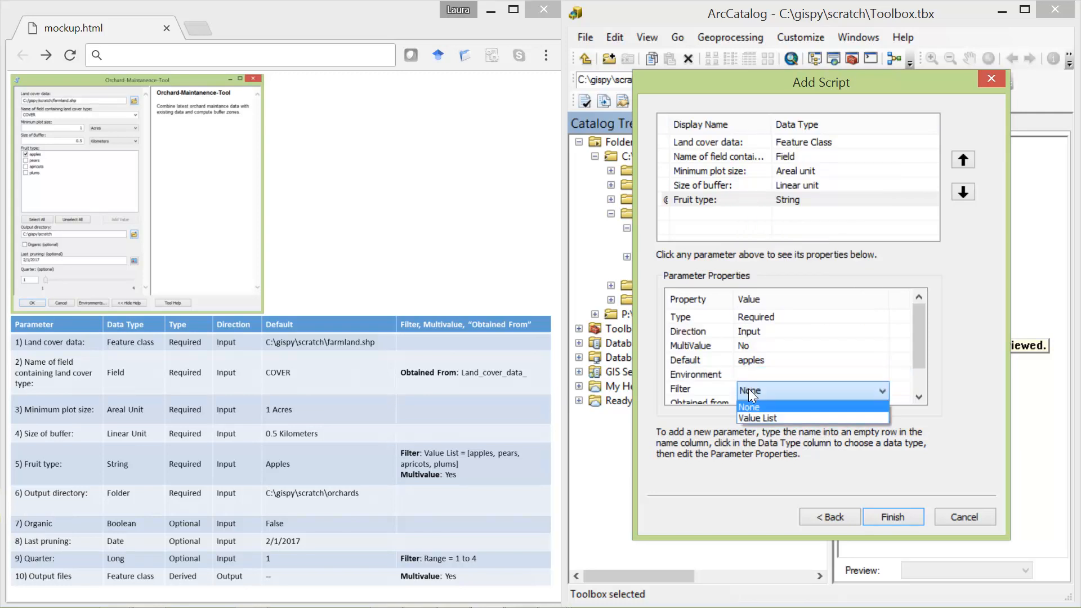
click(760, 417)
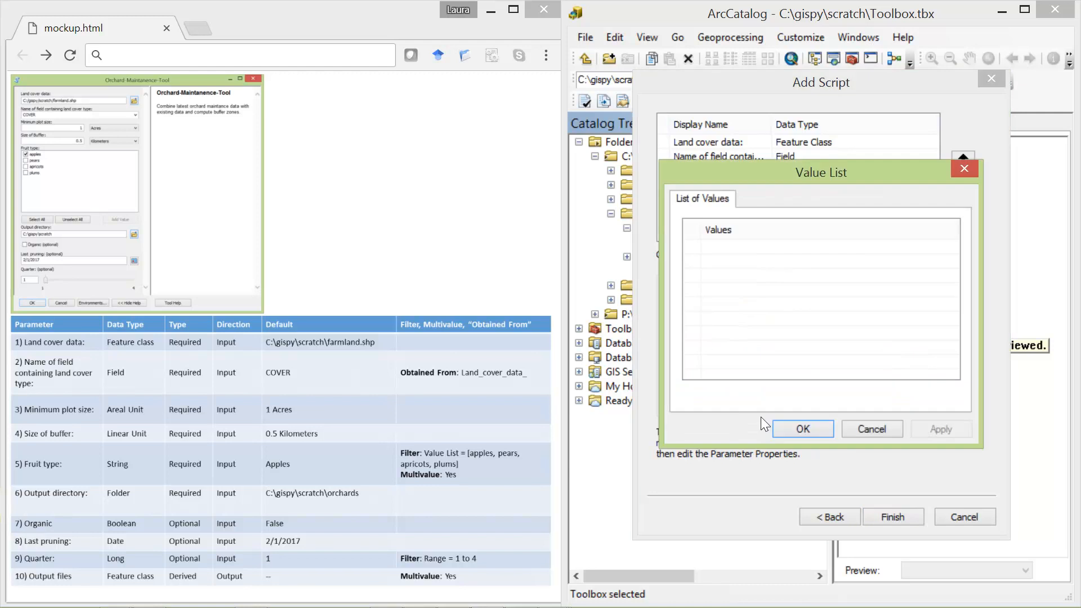
click(732, 252)
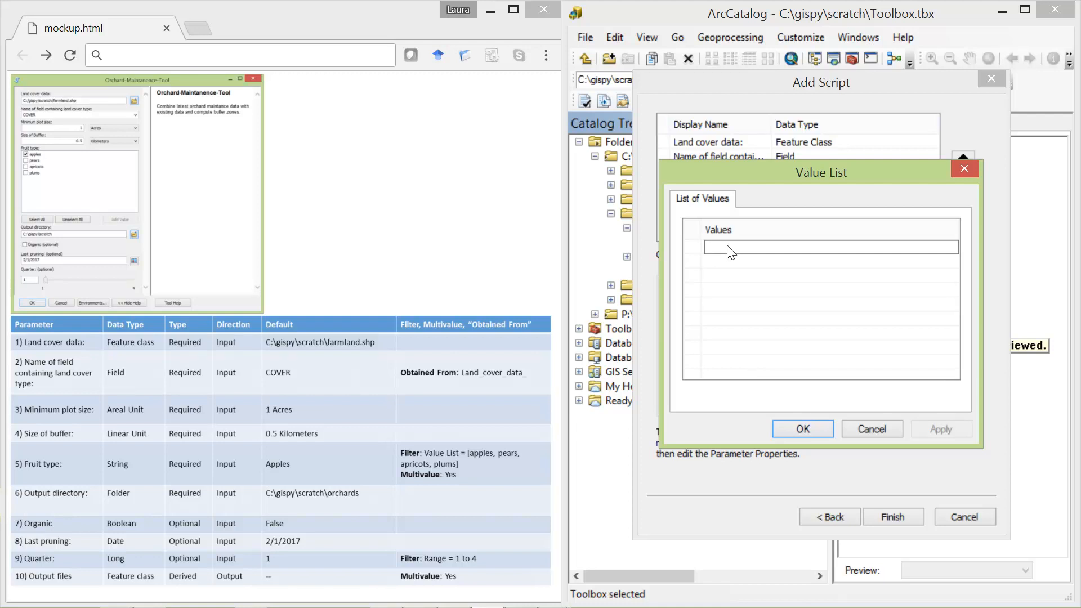
text(apples)
click(726, 262)
text(pears)
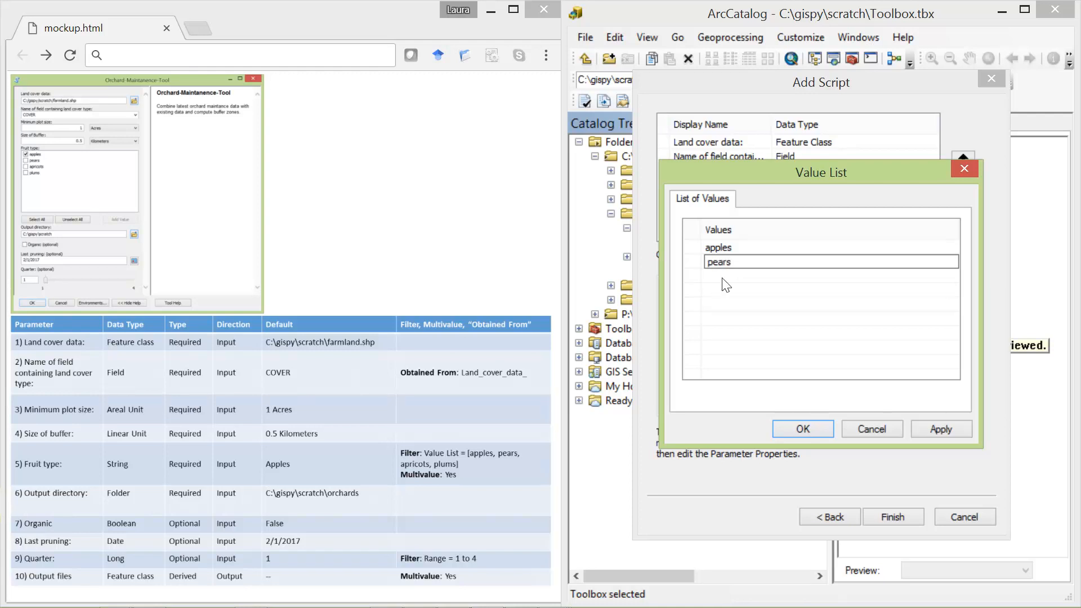
click(732, 277)
text(apricots)
click(730, 293)
text(plums)
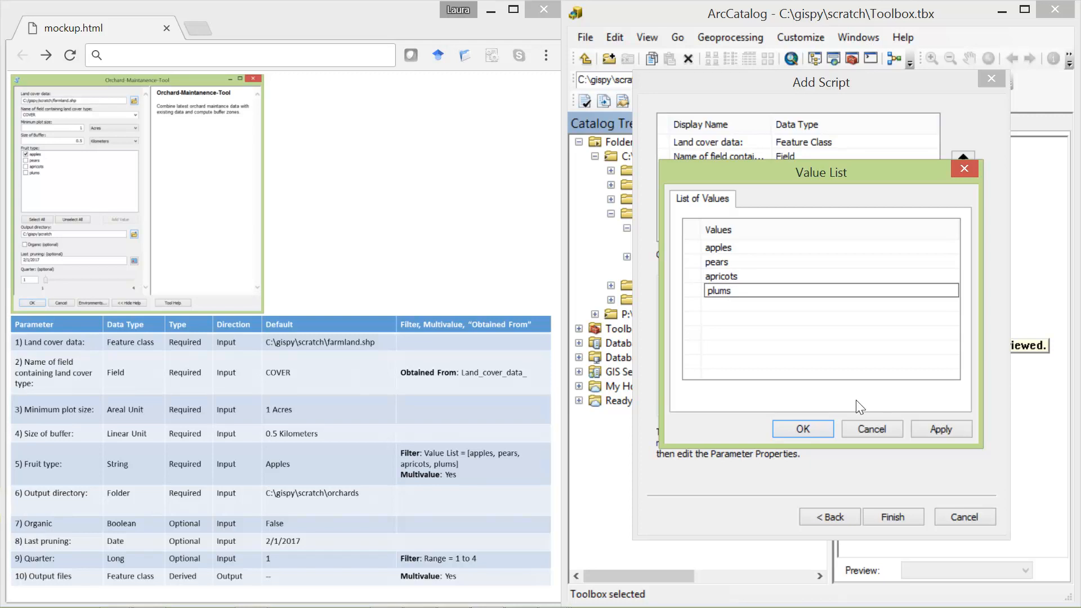
click(809, 429)
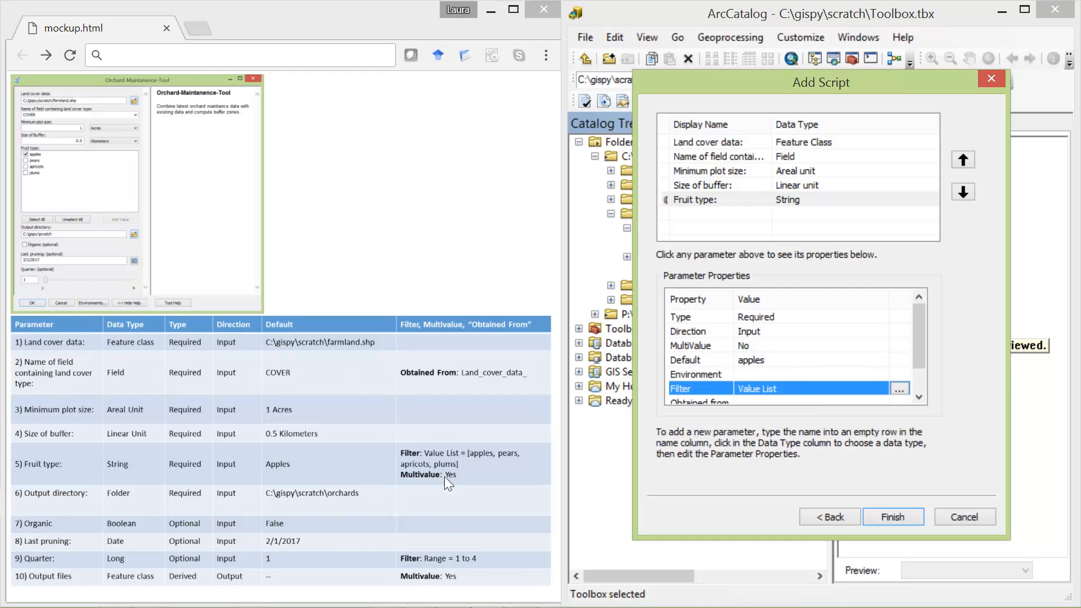
- Set the MultiValue property of the fruit type parameter to Yes
click(755, 344)
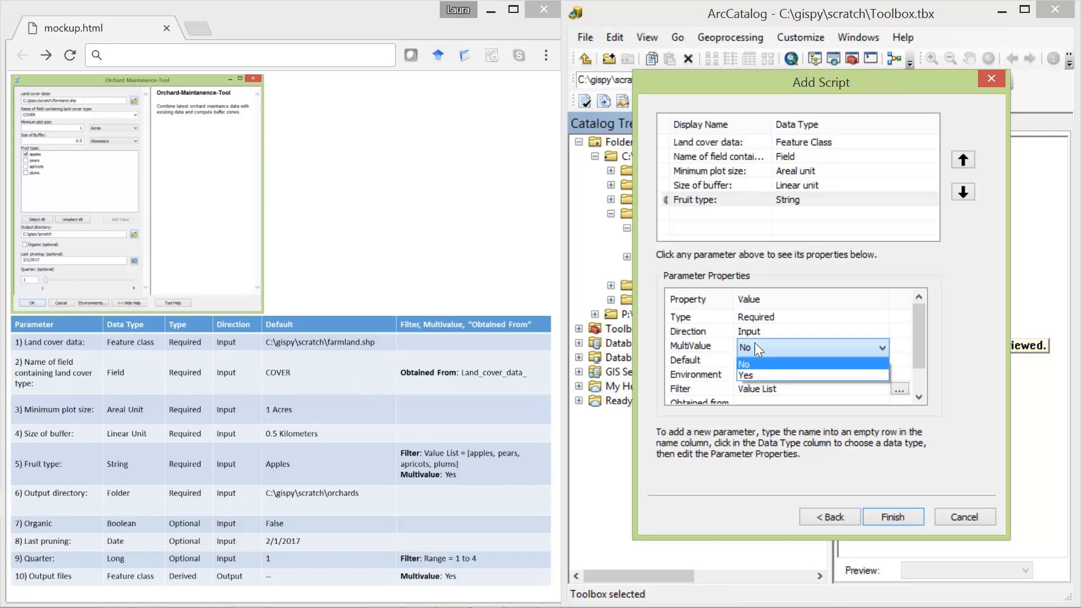
click(754, 377)
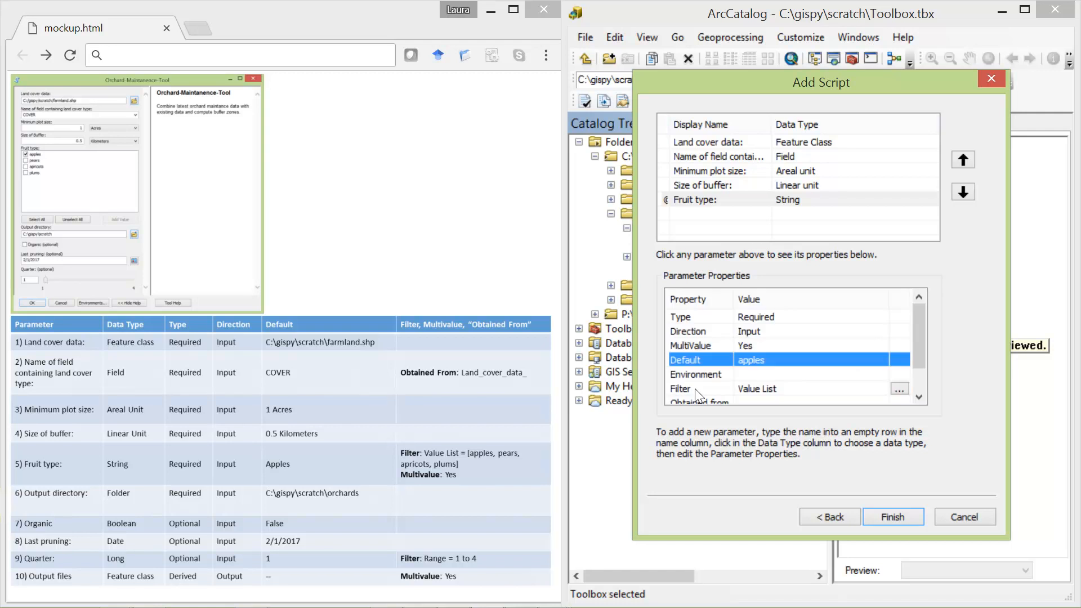
- Add a parameter named "Output directory:" with the data type Folder
click(704, 217)
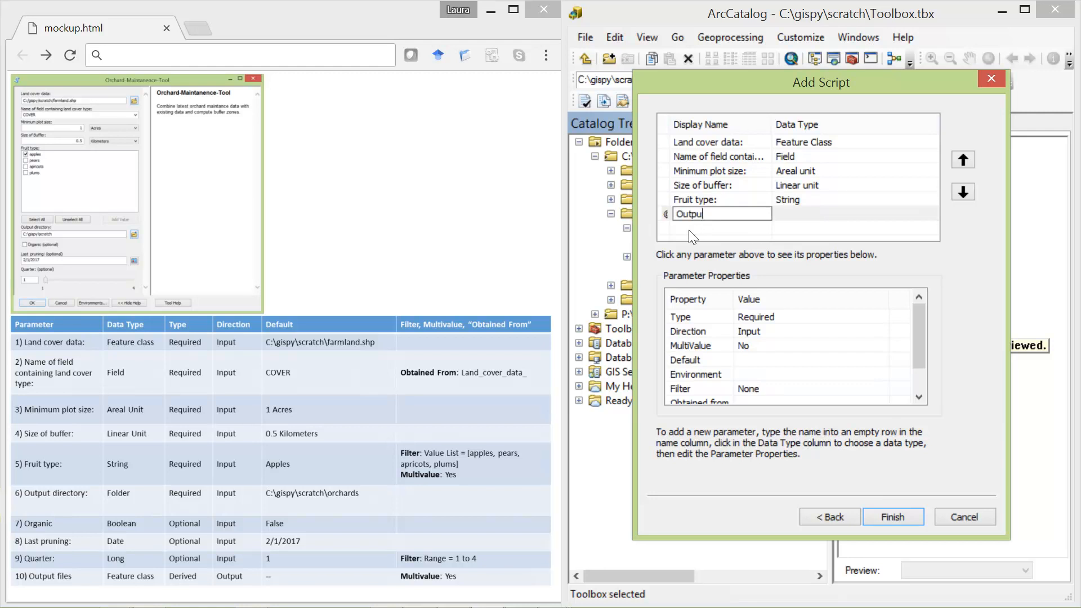
text(Output directory:)
click(806, 214)
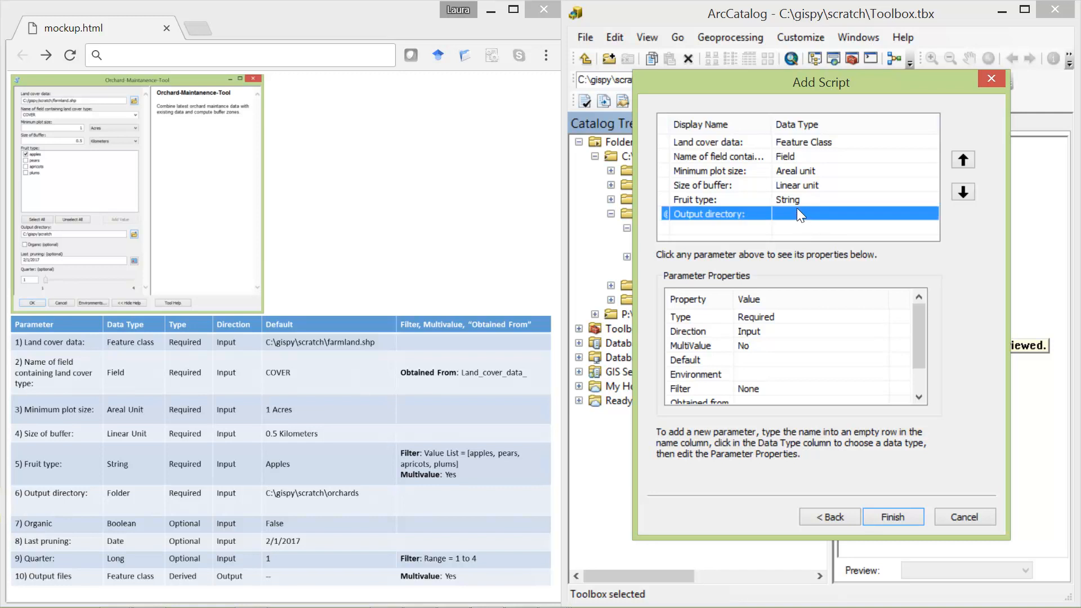
click(798, 212)
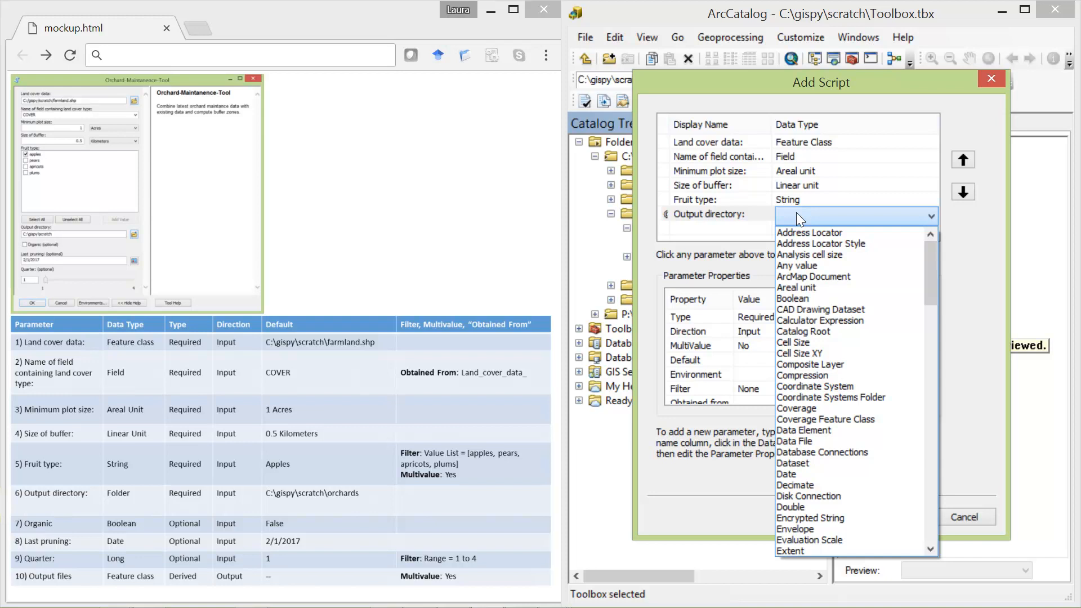
key(f)
key(f)
key(f)
key(f)
key(f)
key(f)
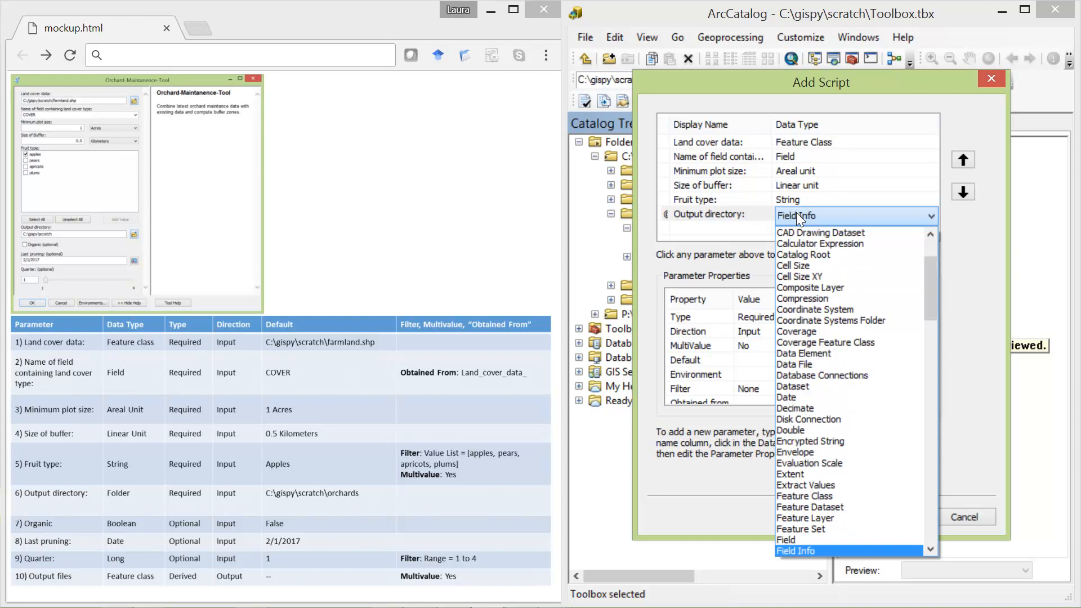
key(f)
key(f)
key(f)
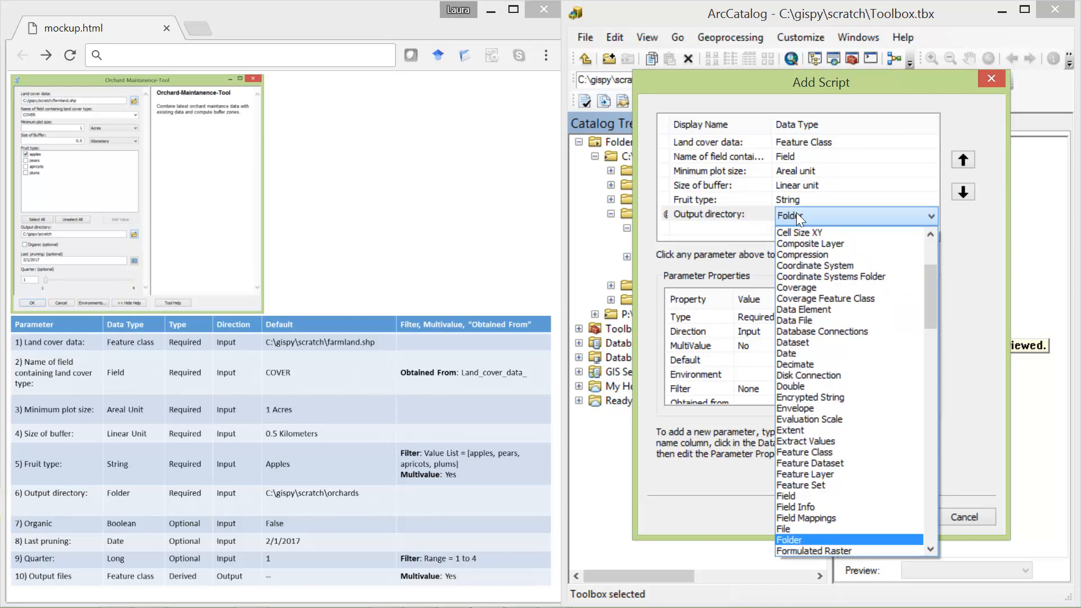
key(Return)
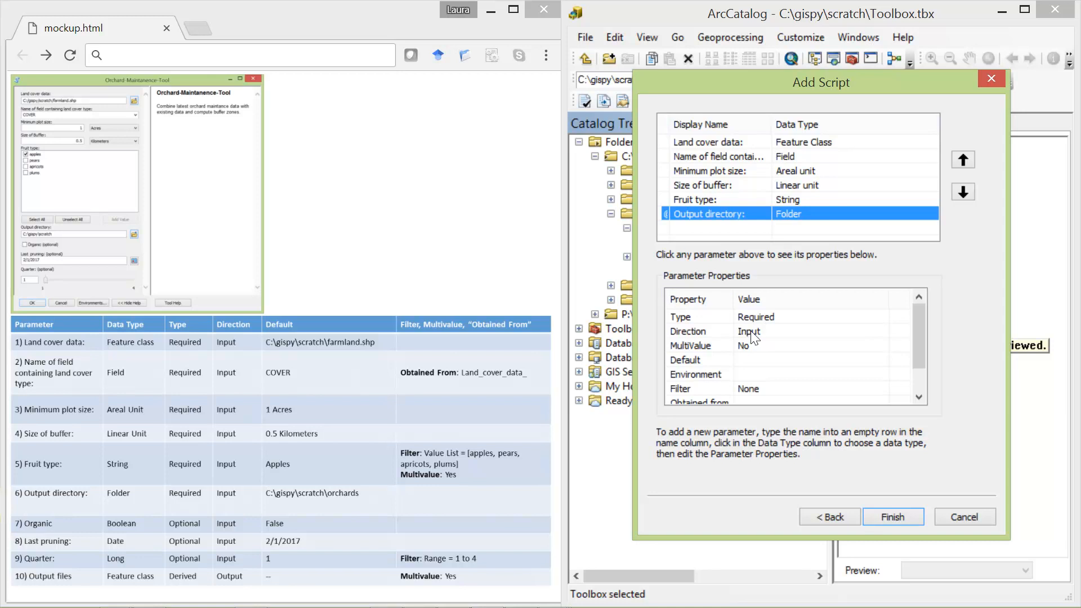
- Set the default of the output directory parameter to C:\gispy\scratch\orchards
click(744, 362)
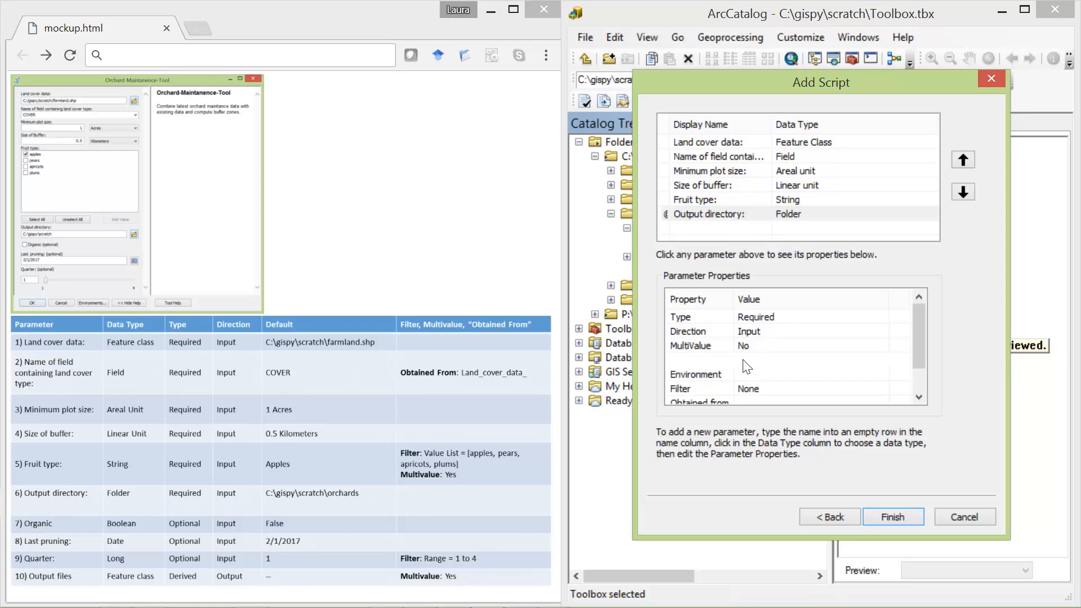
text(C:\gispy\scratch\orchards)
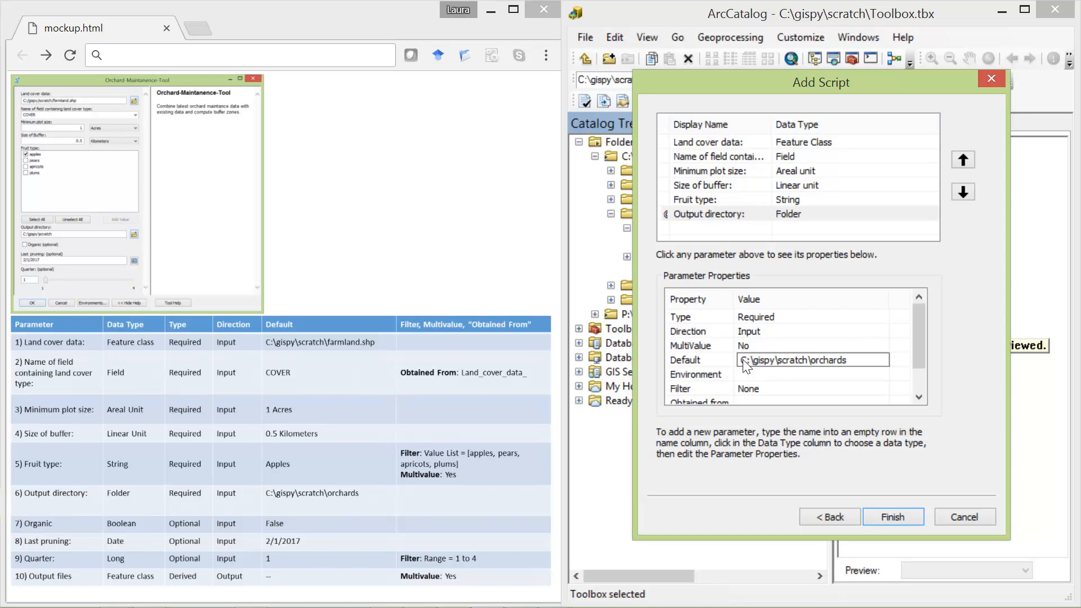
click(763, 378)
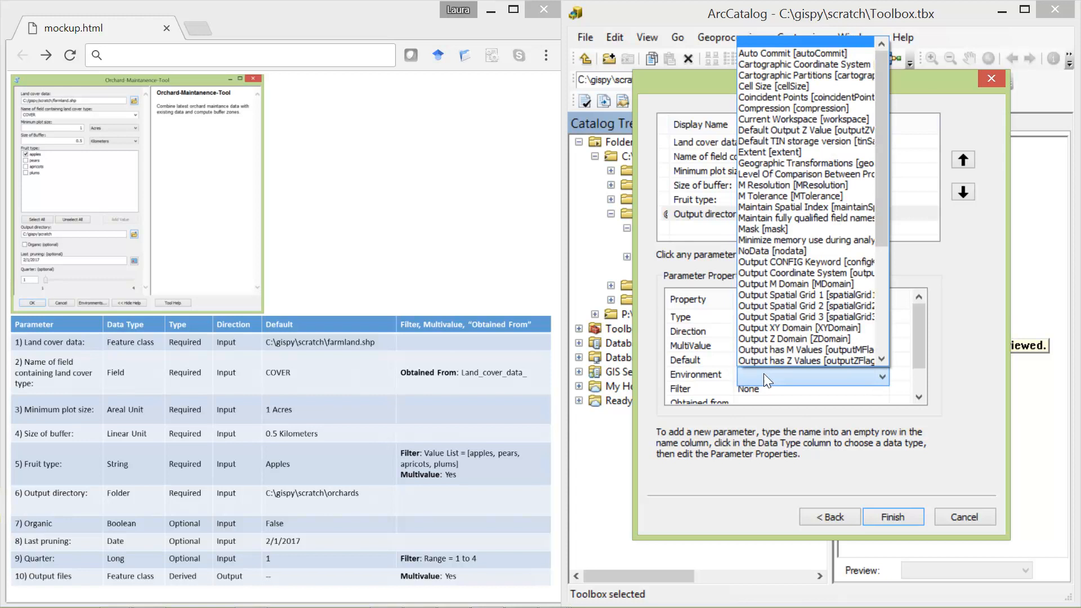
drag(879, 192, 885, 153)
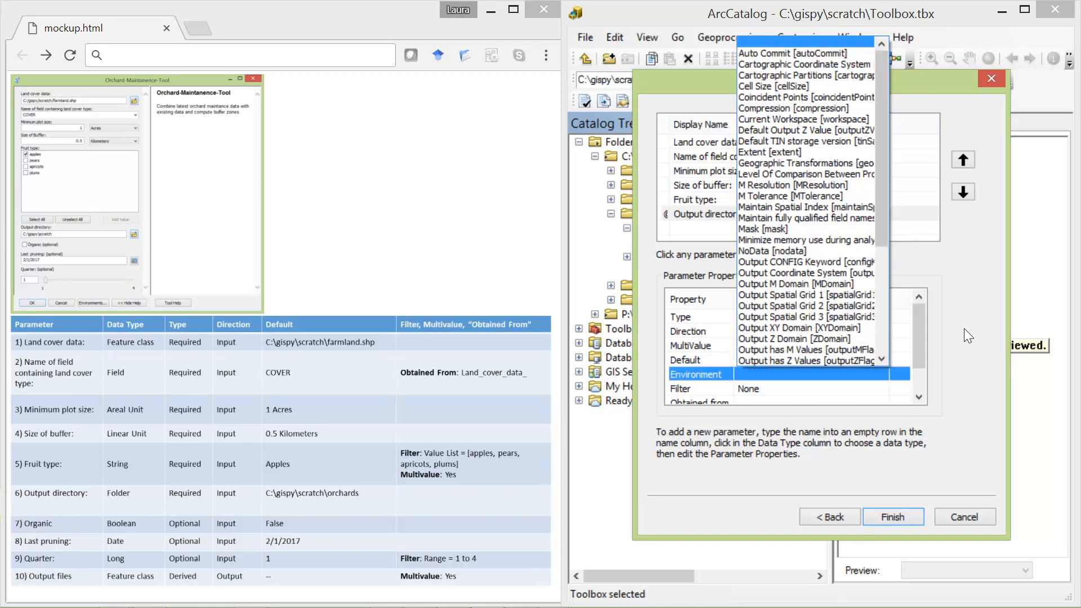
click(964, 329)
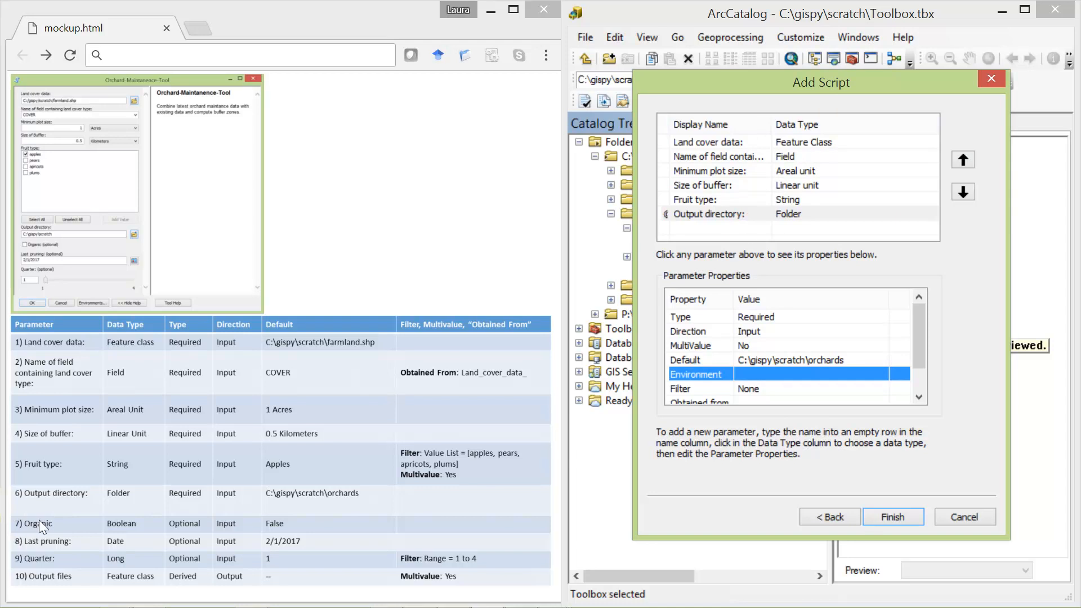
- Add a parameter named "Organic" below the output directory, with the data type Boolean
click(708, 231)
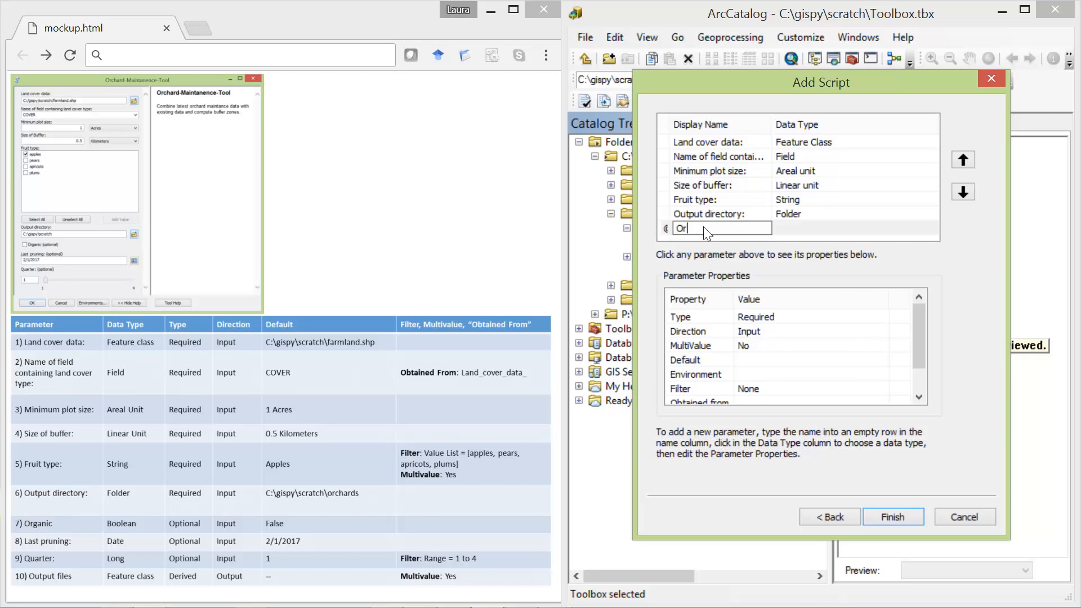
click(812, 230)
click(808, 225)
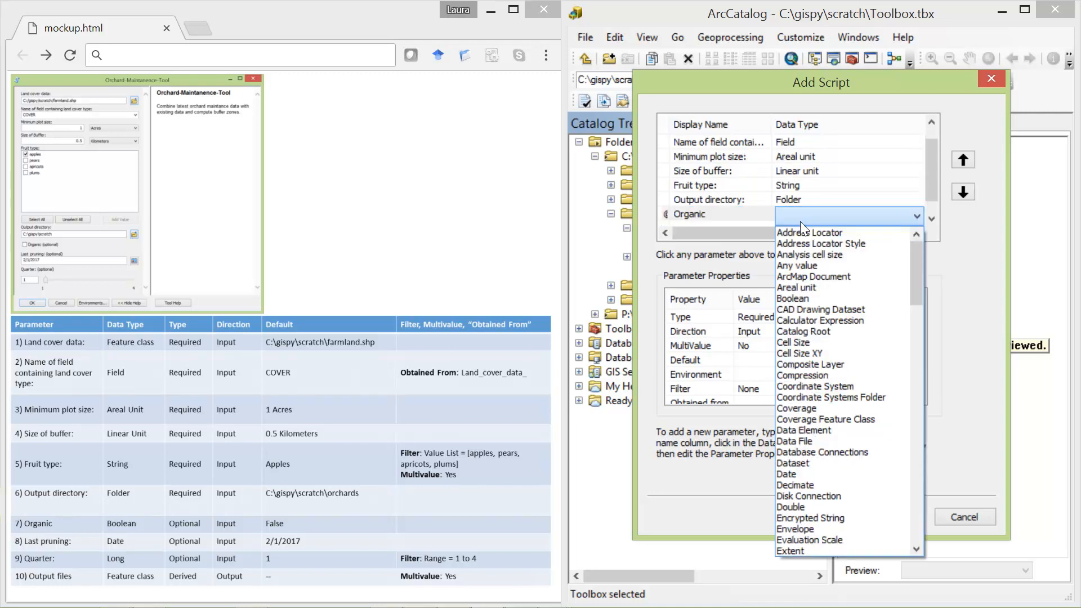
key(b)
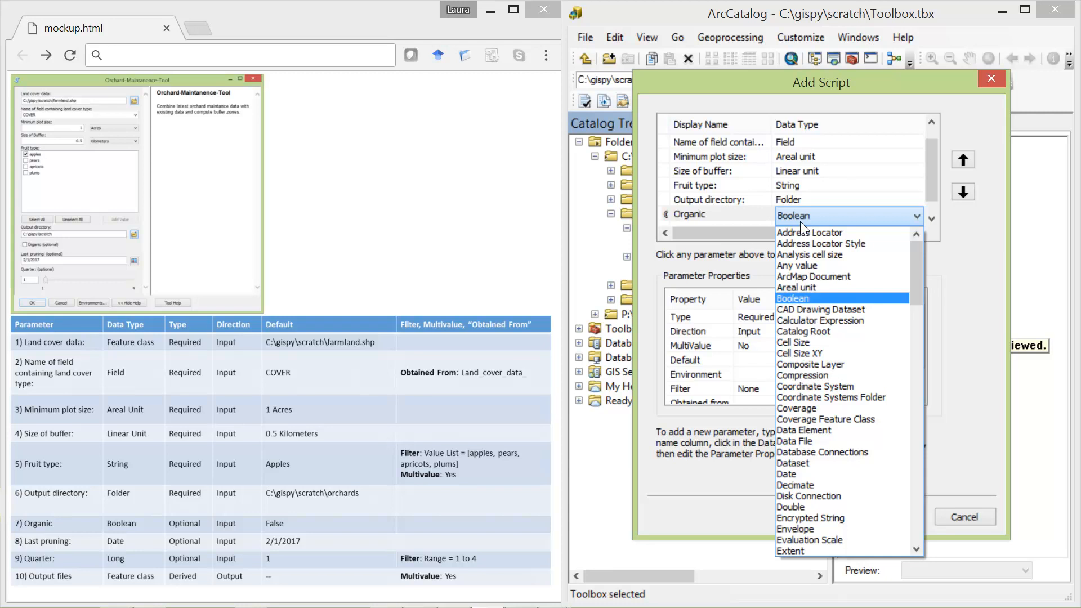
key(Return)
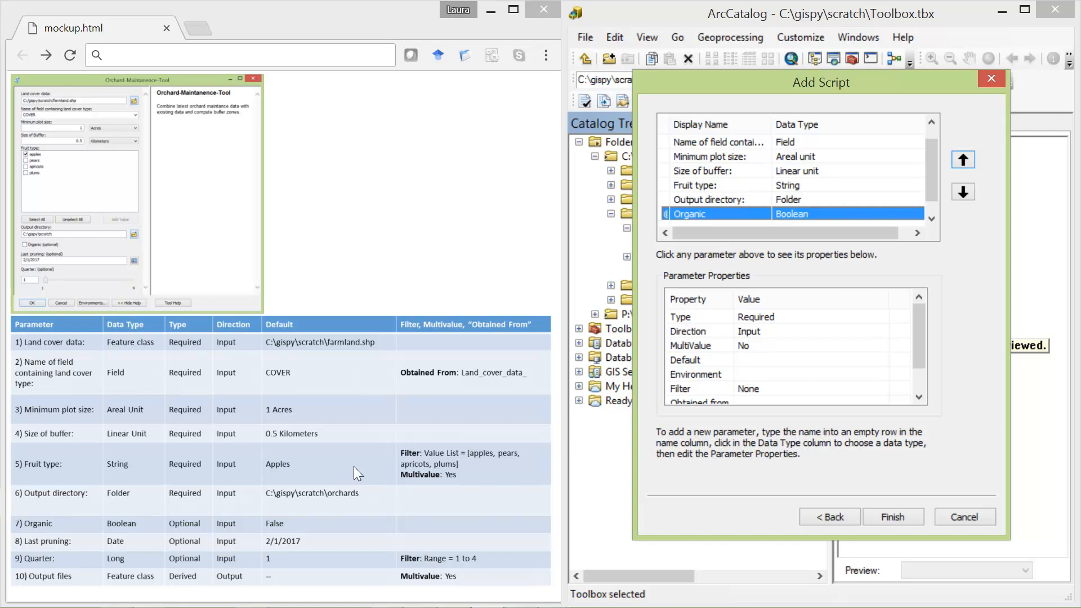
- Make the Organic parameter Optional and set its default to false
click(775, 316)
click(779, 323)
click(770, 347)
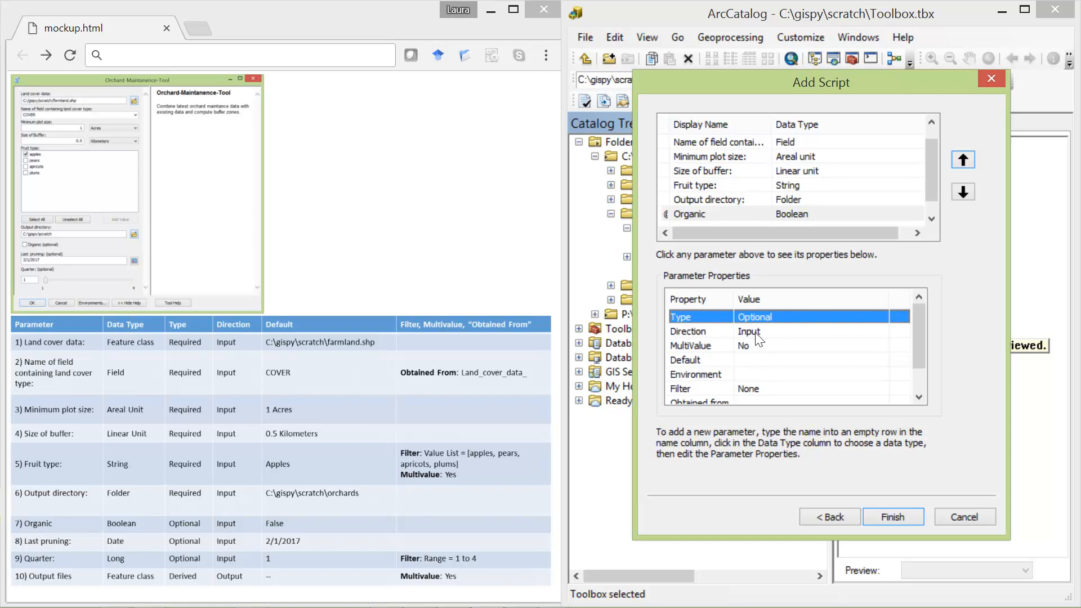
click(748, 362)
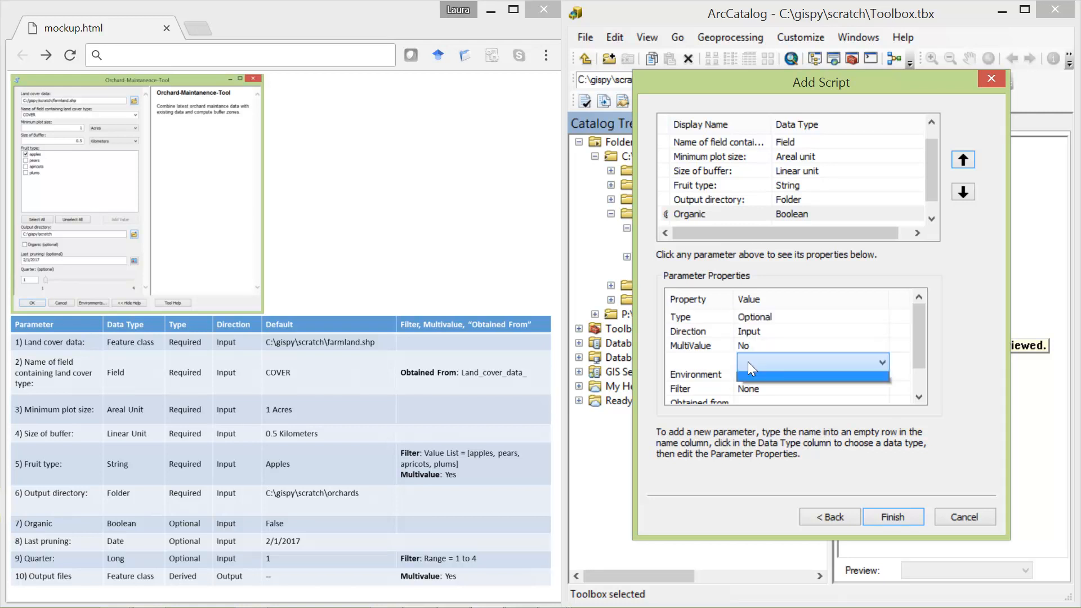
click(748, 361)
click(752, 389)
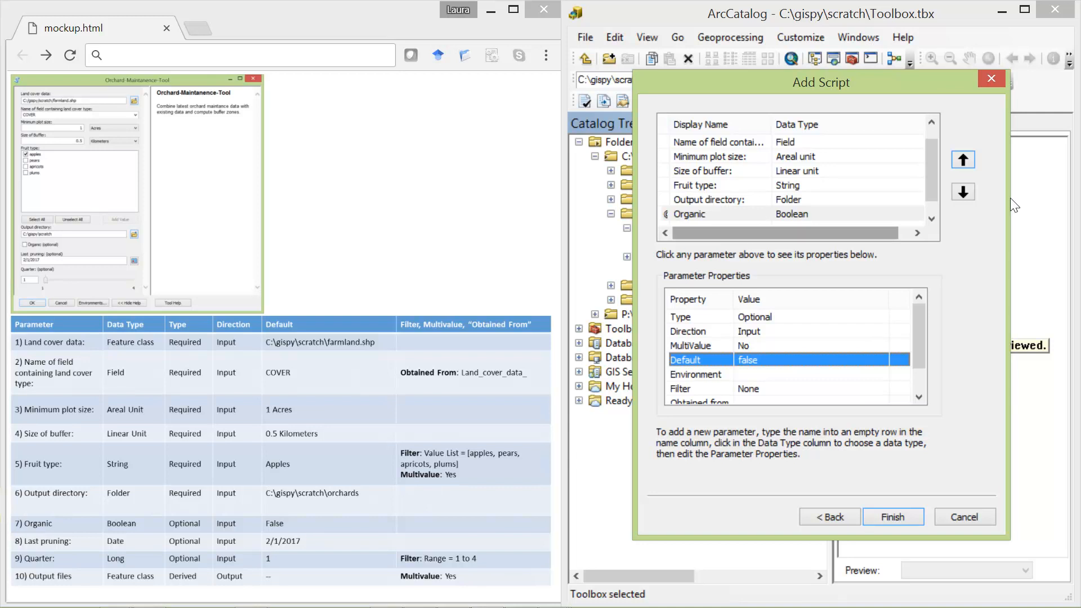
- Add a parameter named "Last pruning" below Organic, with the data type Date
drag(932, 162, 932, 181)
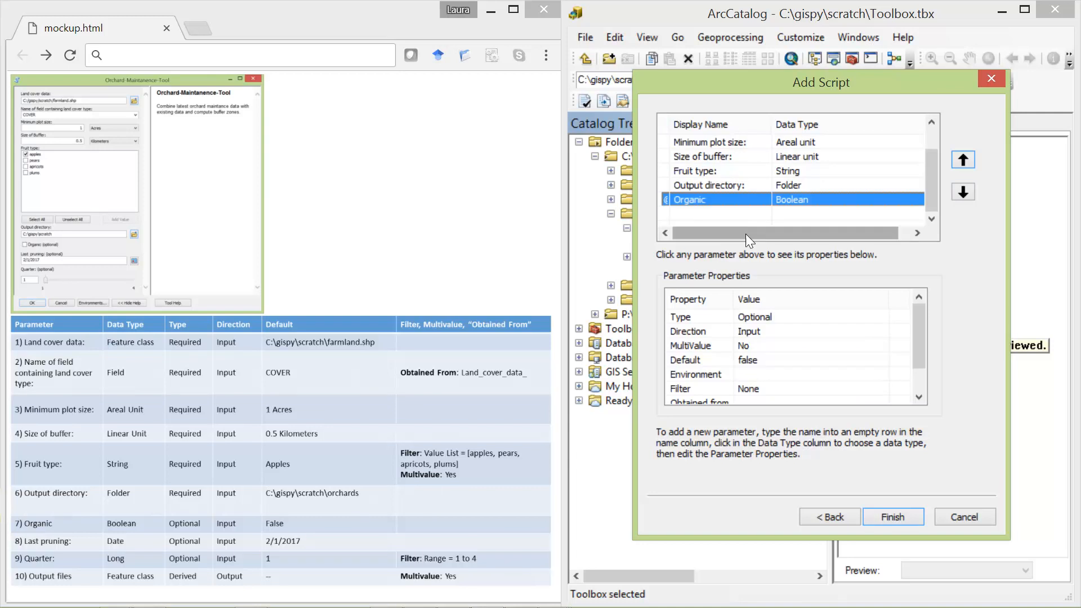
click(723, 210)
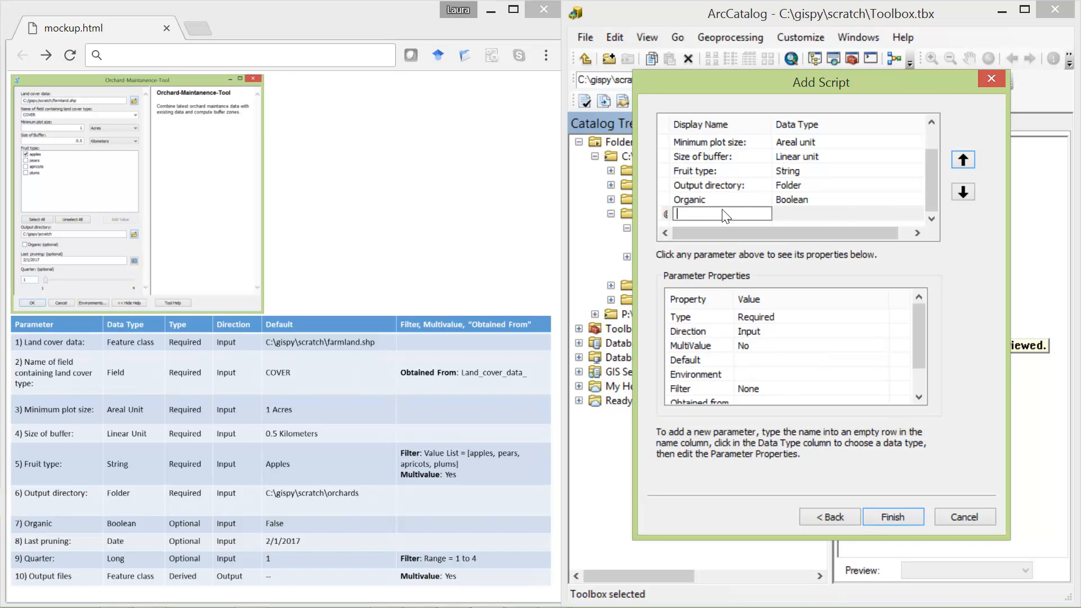
text(Last pruning)
click(831, 213)
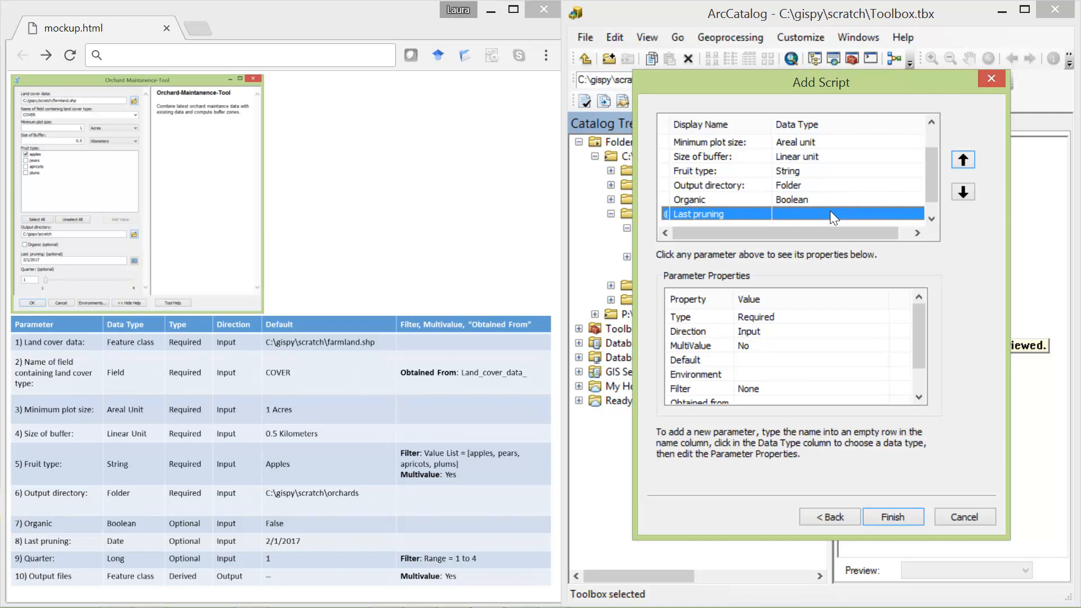
click(830, 212)
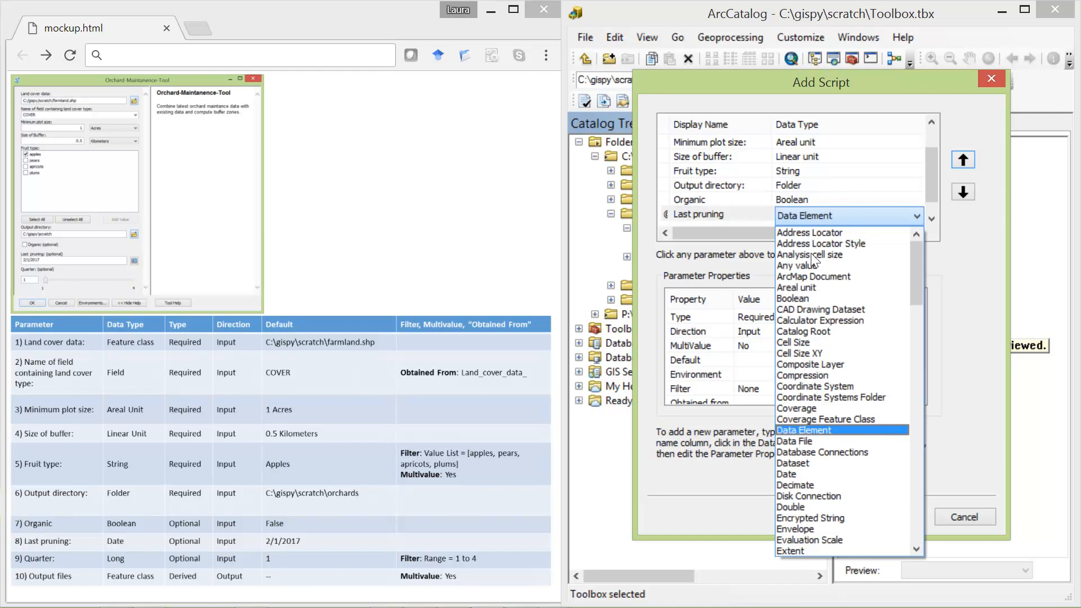
click(786, 475)
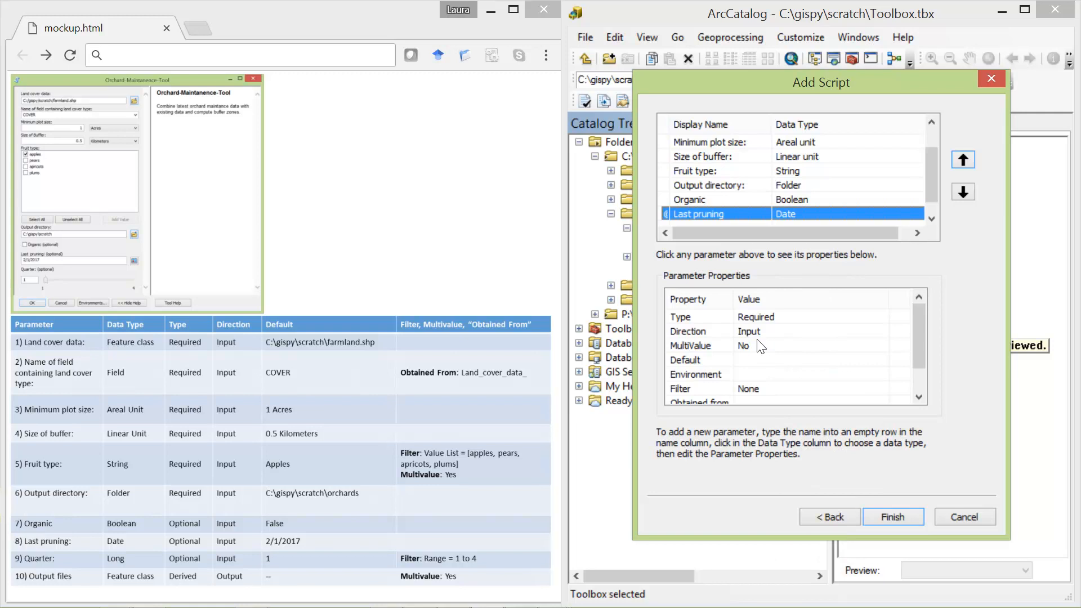
- Make the Last pruning parameter Optional and set its default to 2/1/2017
click(766, 325)
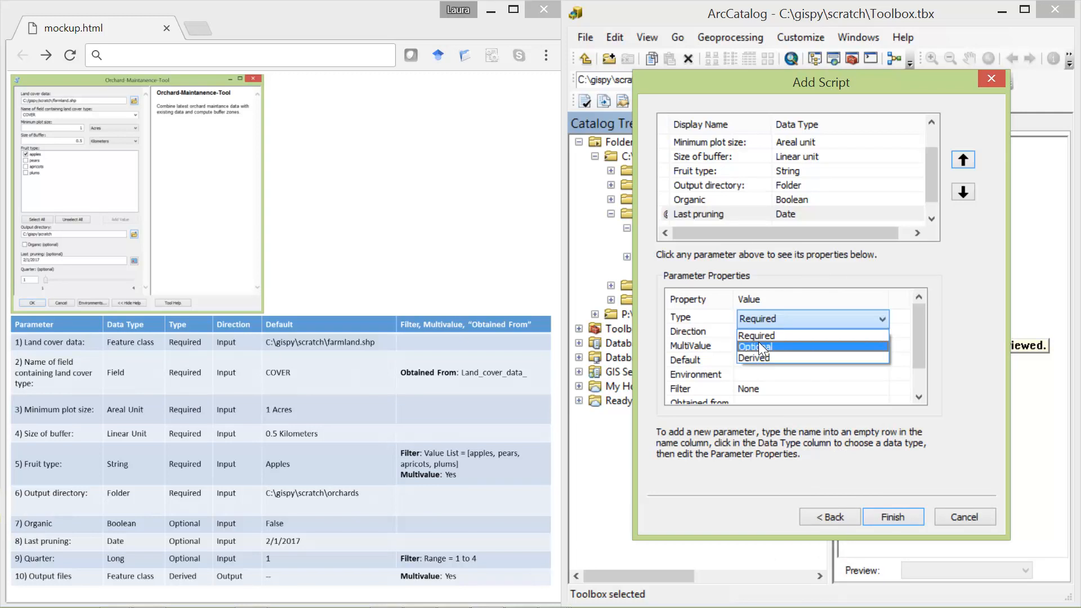
click(758, 342)
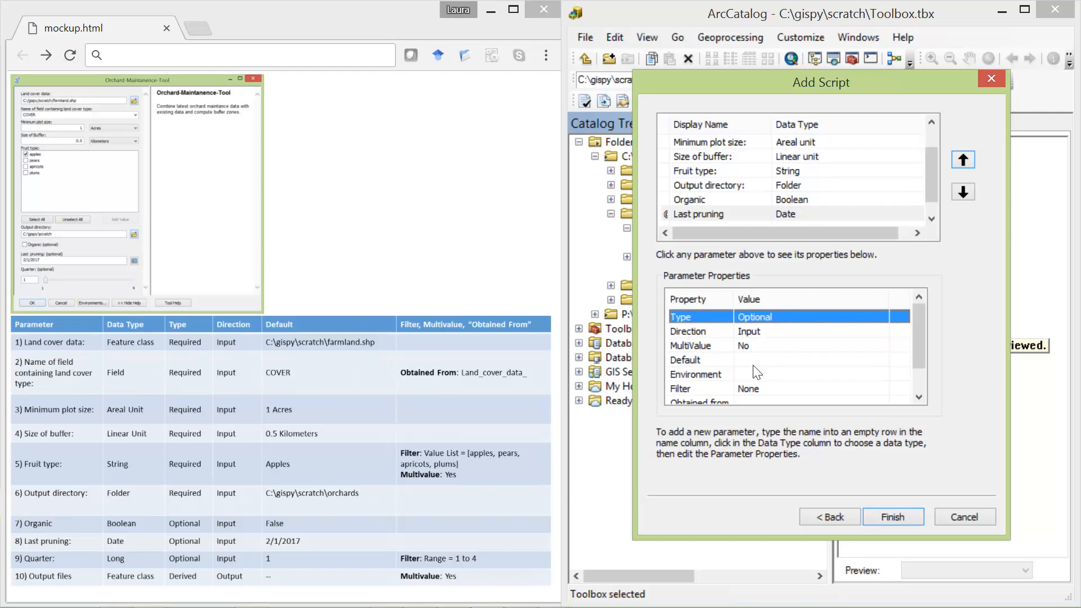
click(753, 361)
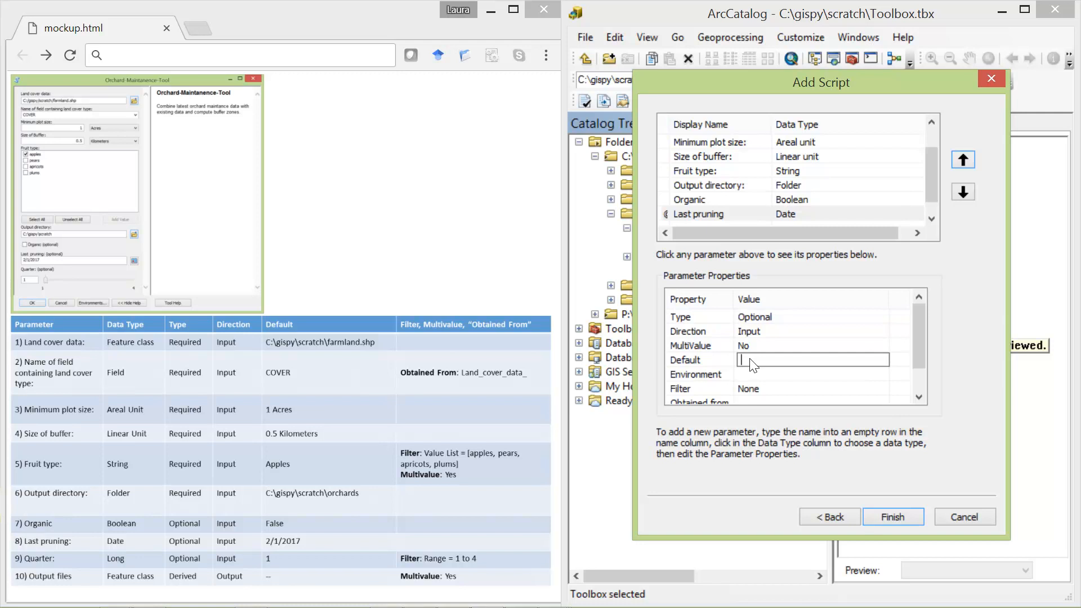
text(2/1/2017)
key(Return)
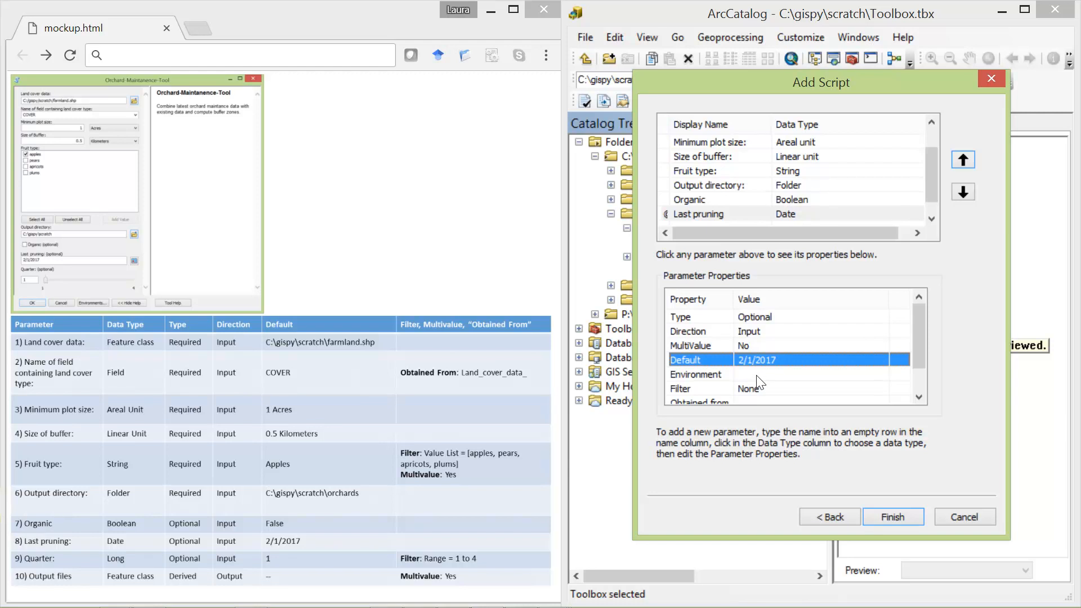
- Add a parameter named "Quarter:" below Last pruning, with the data type Long
click(917, 219)
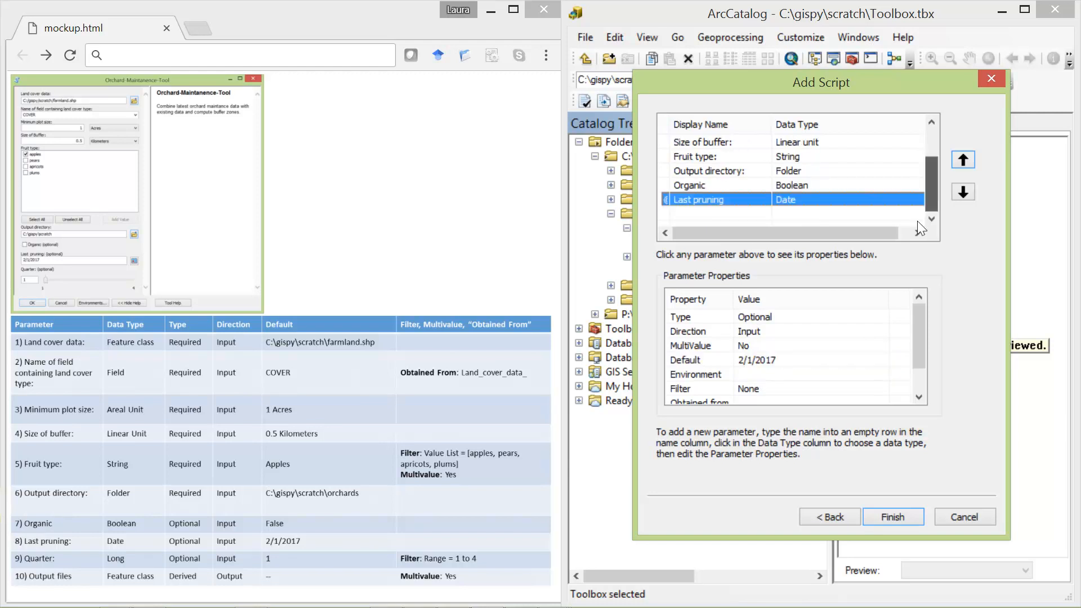
click(746, 215)
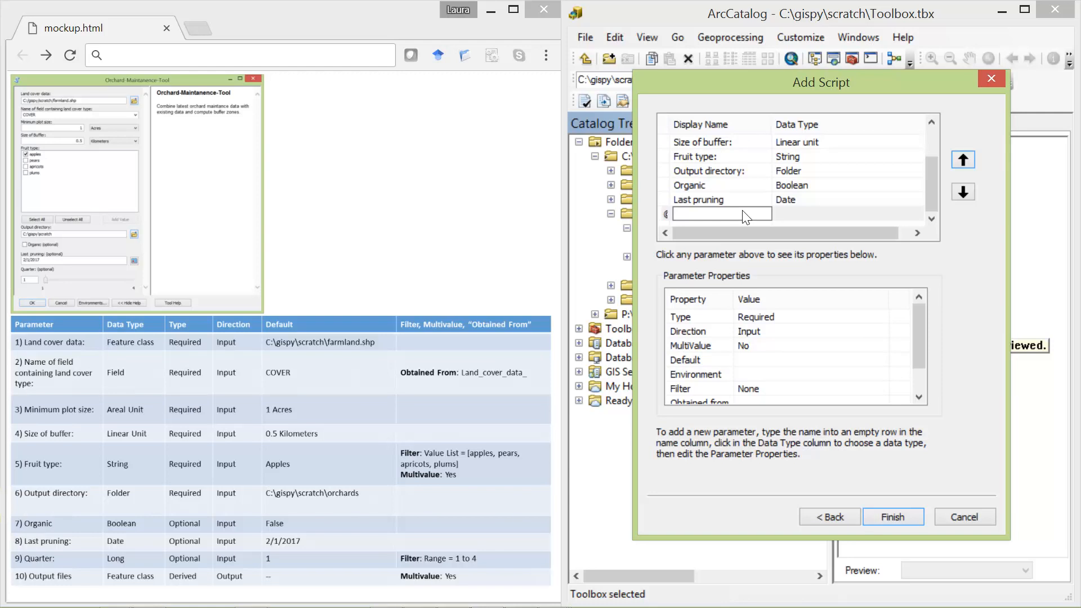
text(Quarter:)
click(850, 212)
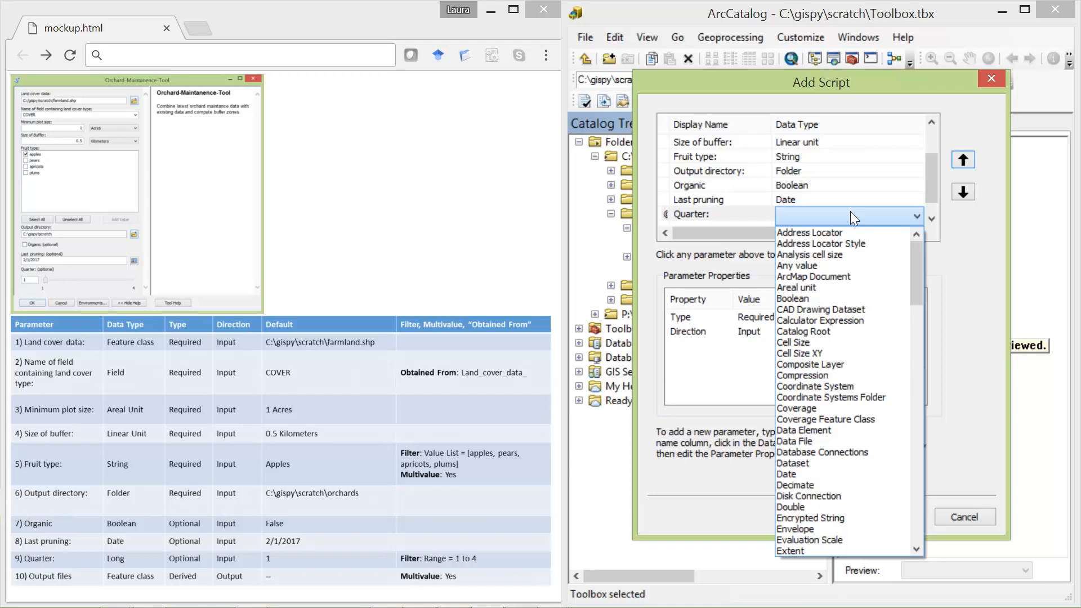
key(g)
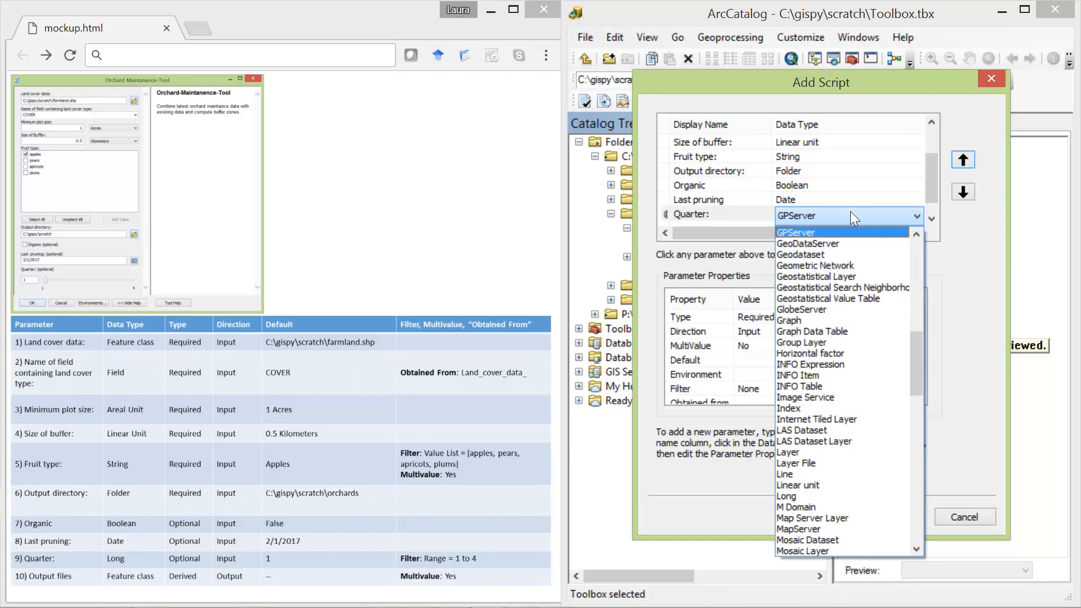
key(l)
key(l)
key(l)
key(l)
key(l)
key(l)
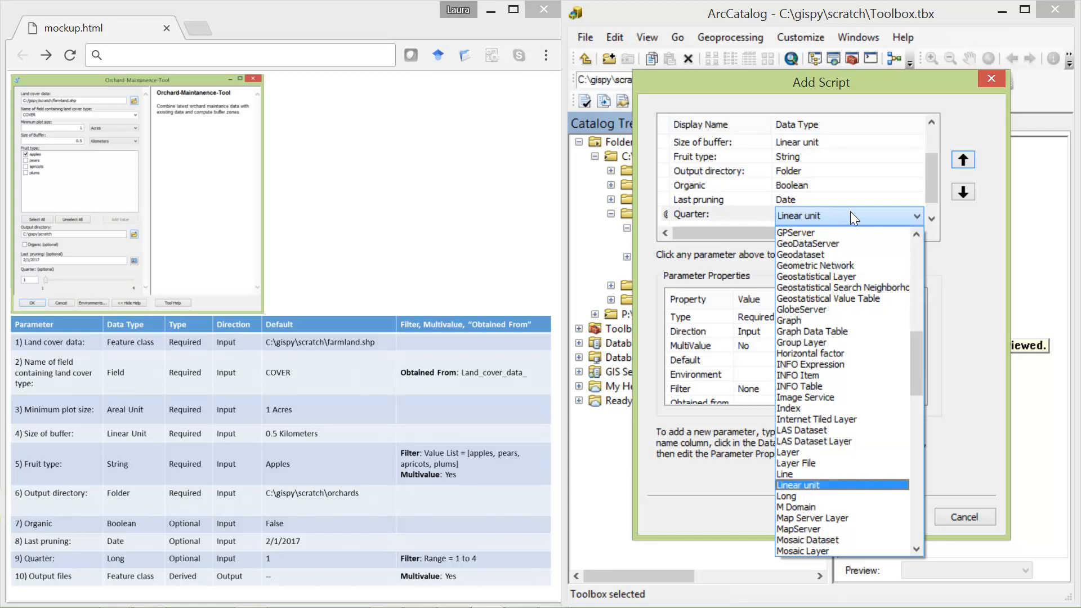
key(l)
key(Return)
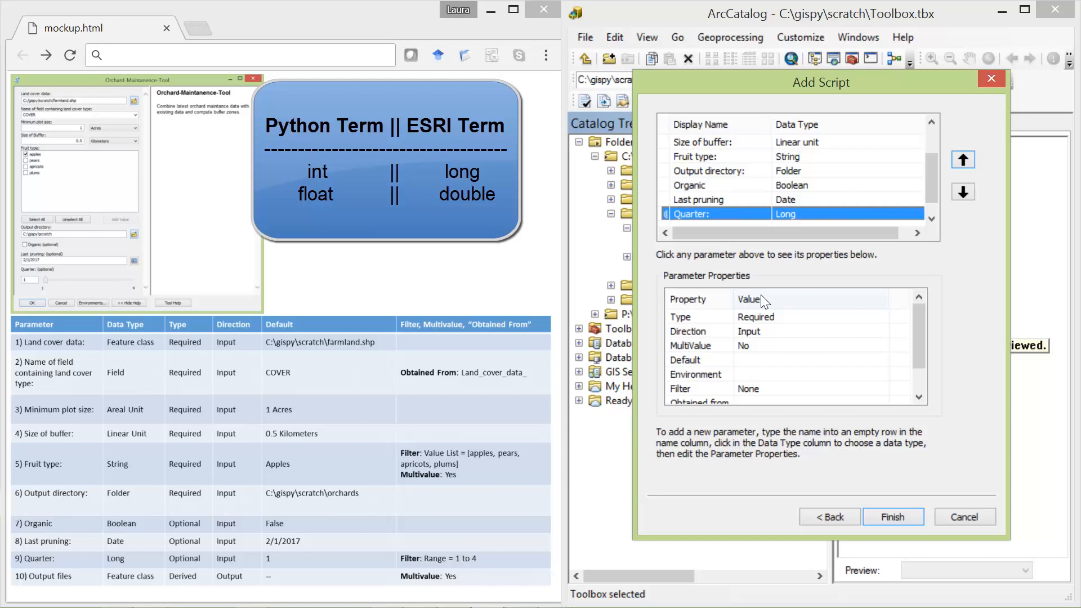
- Set the Quarter parameter's default to 1 and give it a Range filter from 1 to 4
click(749, 361)
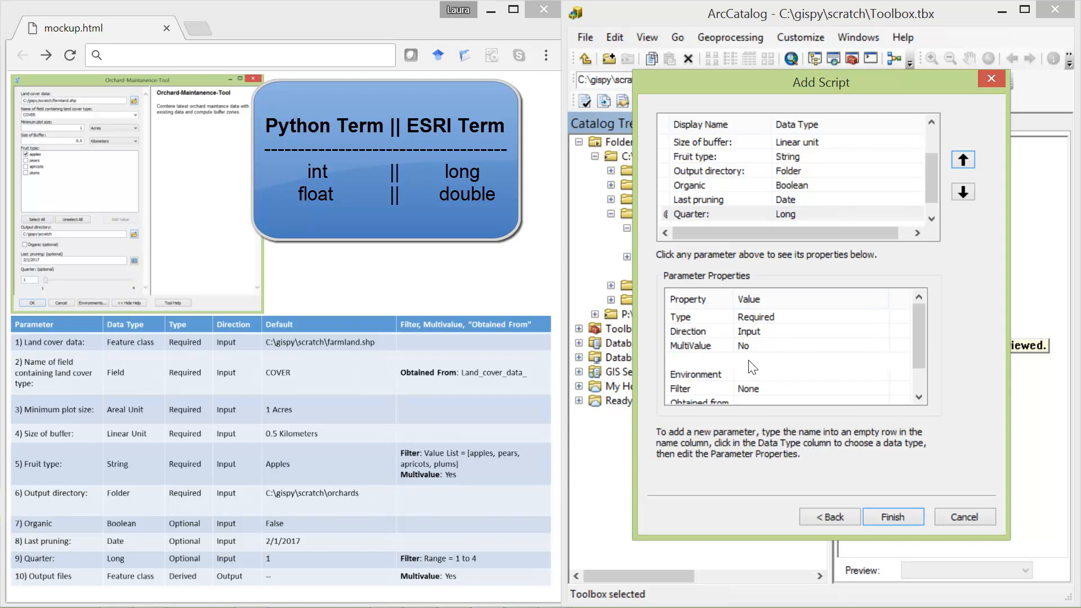
click(765, 389)
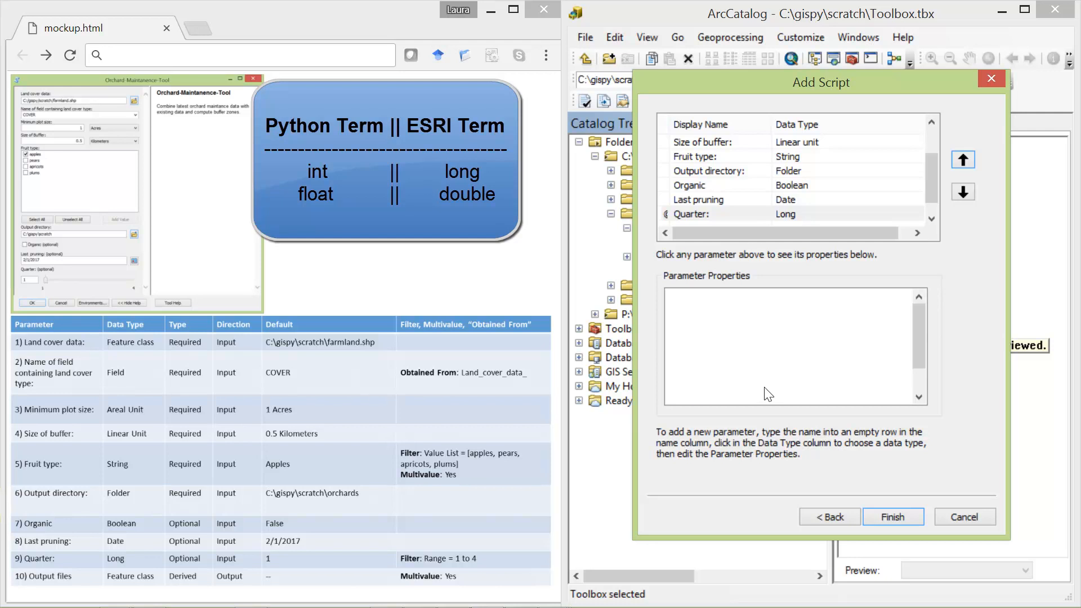
click(765, 426)
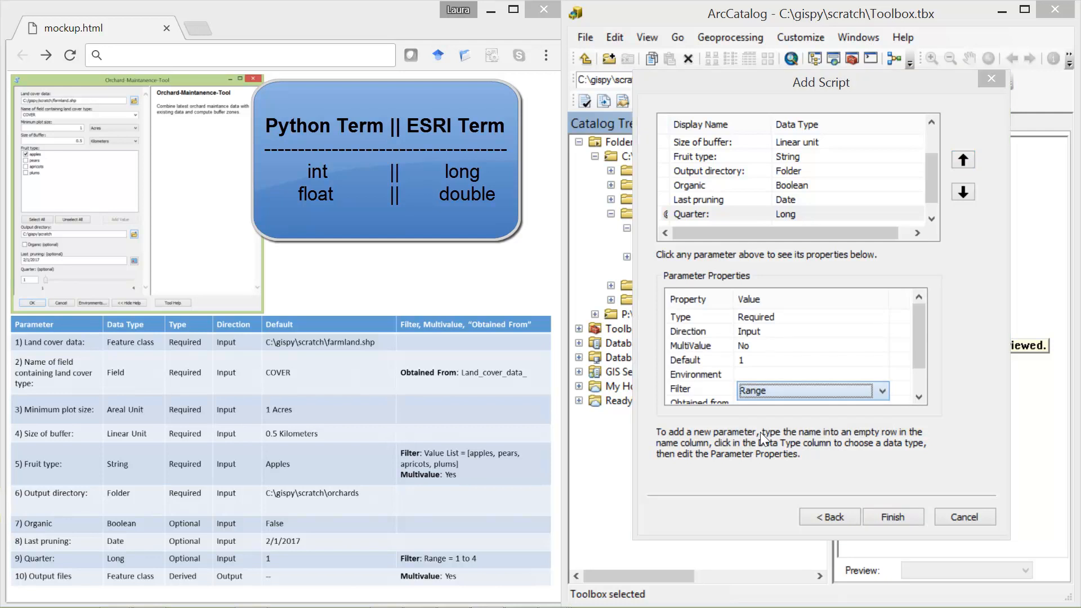
text(1)
key(Tab)
text(4)
click(914, 400)
click(805, 402)
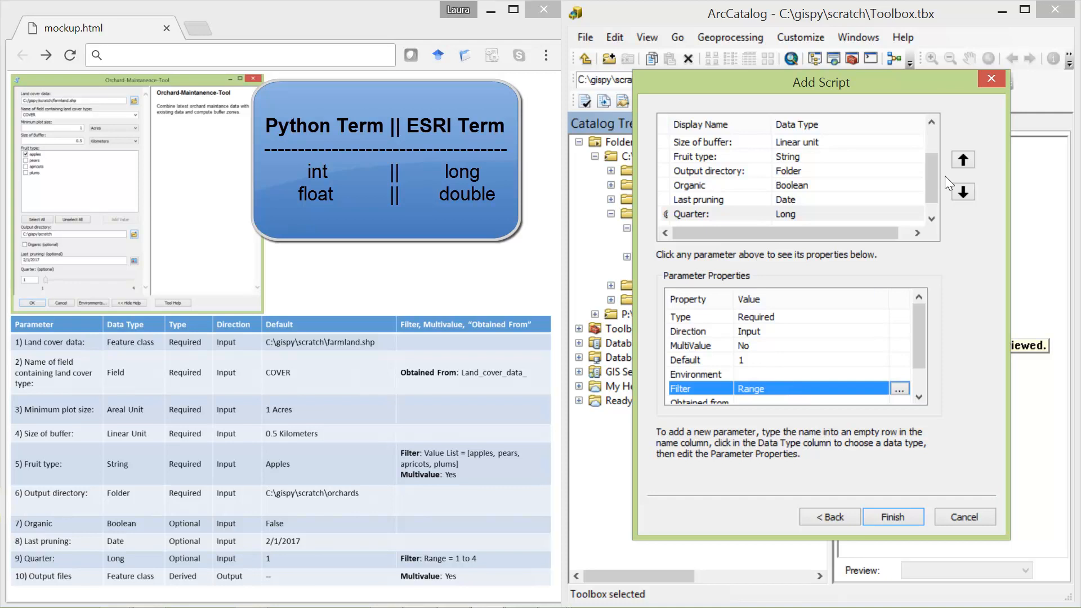
- Make the Quarter parameter Optional
click(931, 176)
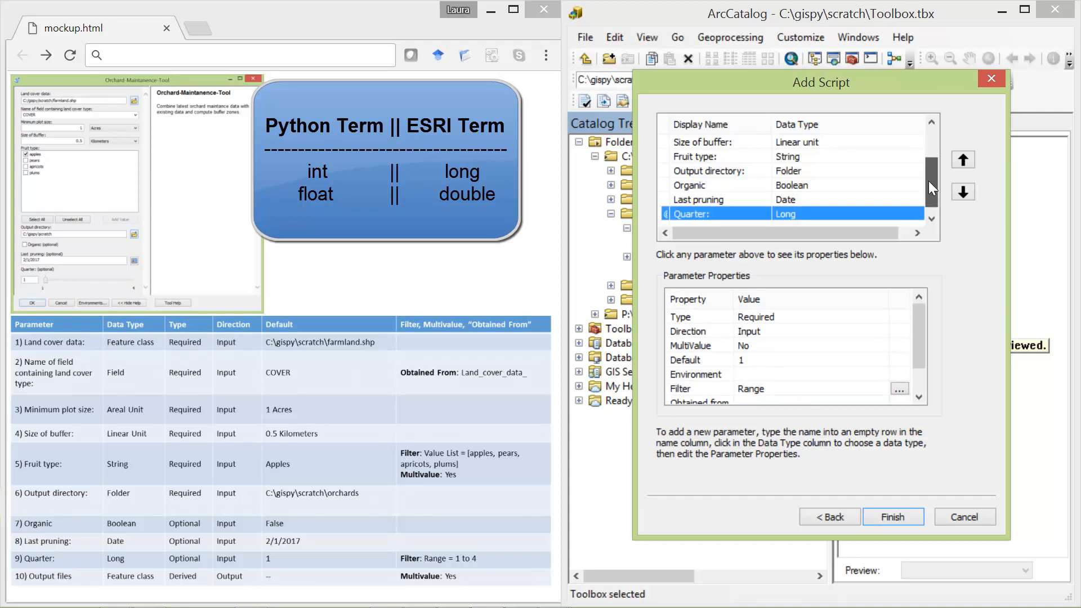
click(753, 319)
click(754, 347)
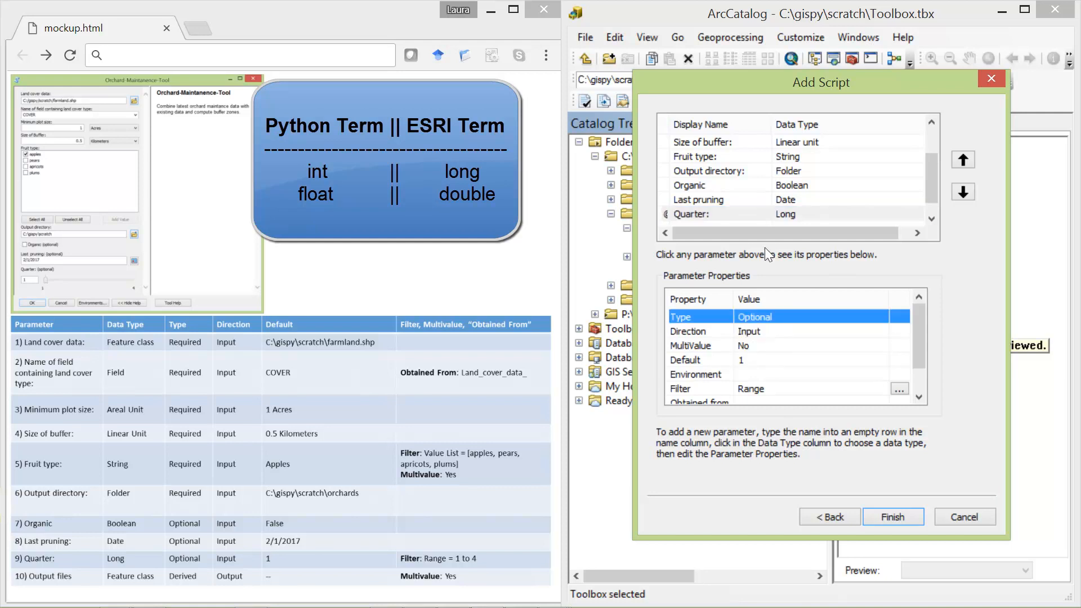
- Add a parameter named "Output files:" below Quarter, with the data type Feature Class
click(932, 183)
click(928, 212)
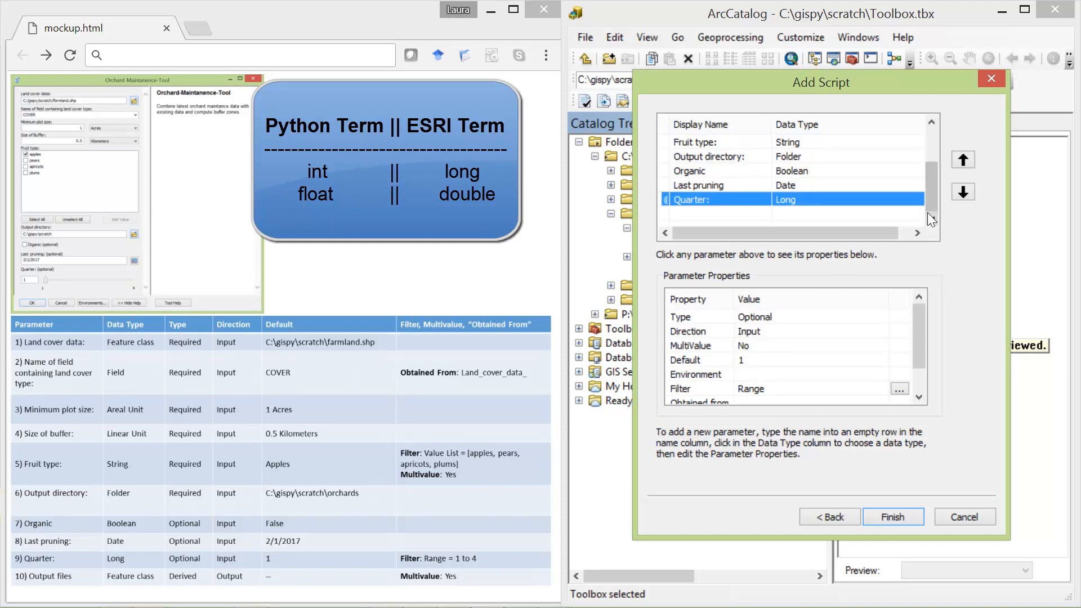
click(726, 213)
click(726, 212)
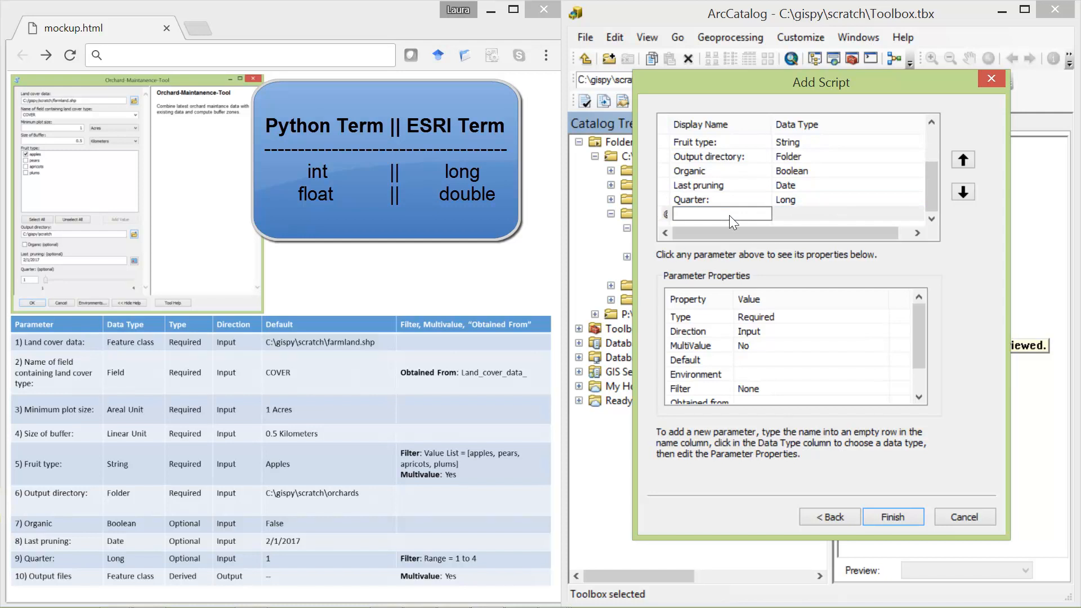
text(Output files:)
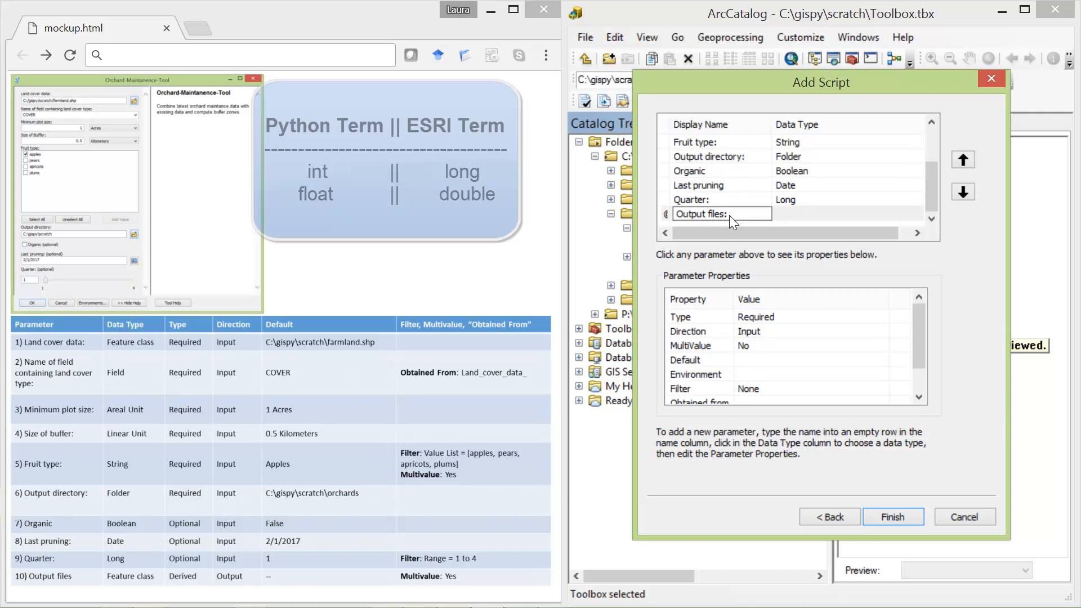
click(790, 214)
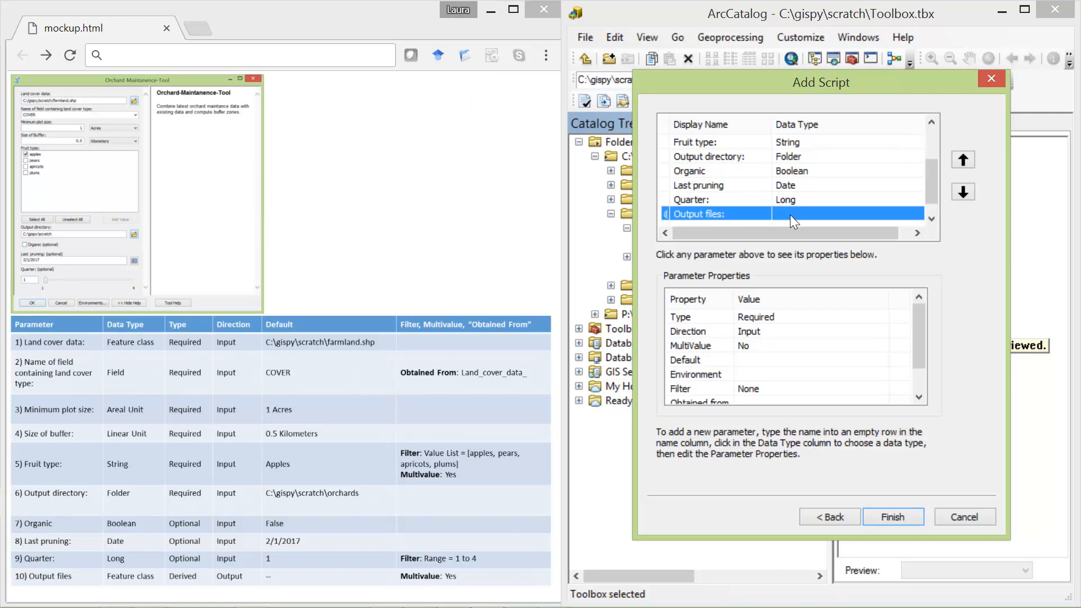
click(789, 215)
scroll(806, 405, down, 1)
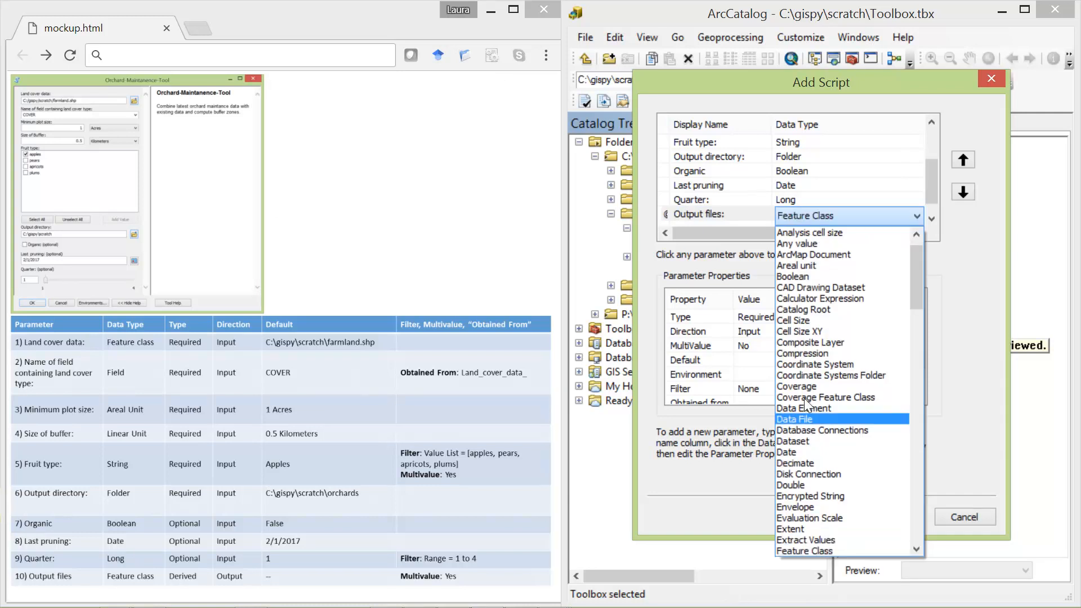
click(782, 551)
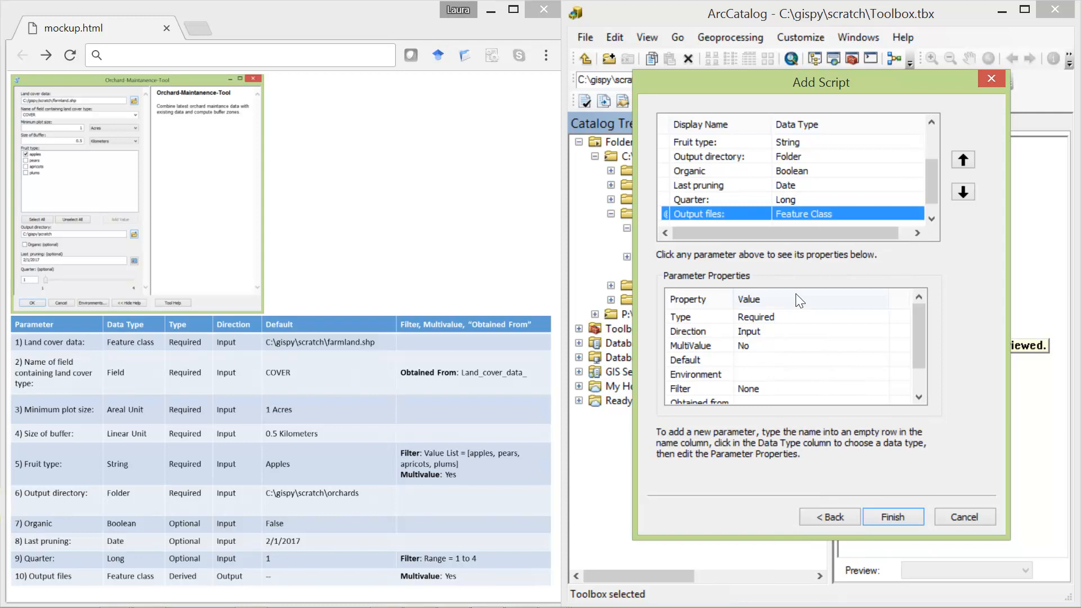
- Set the Output files parameter's type to Derived and its MultiValue property to Yes
click(767, 320)
click(757, 357)
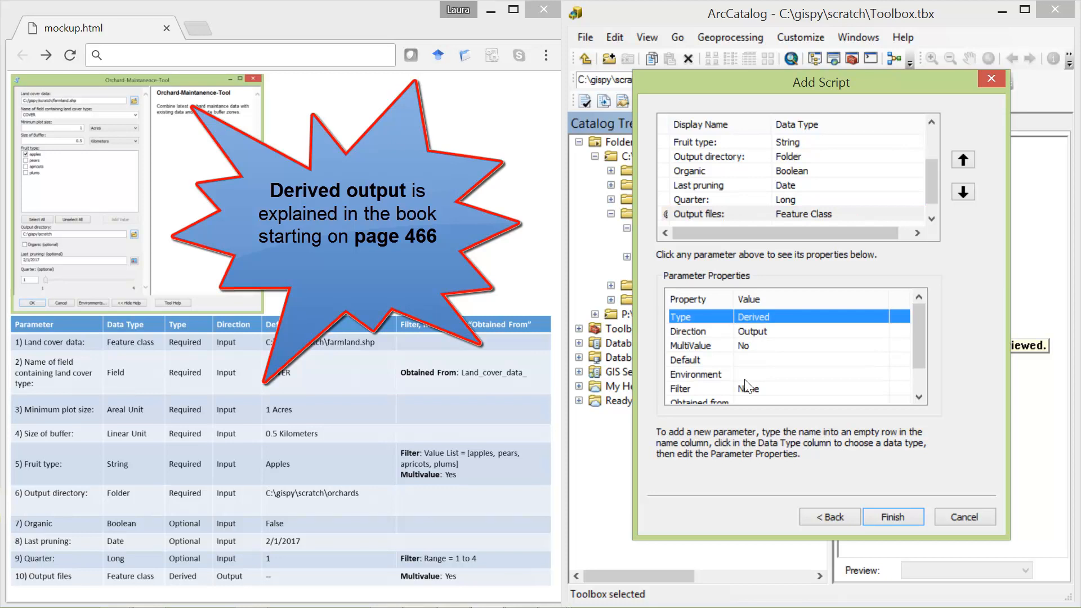
click(747, 346)
click(745, 376)
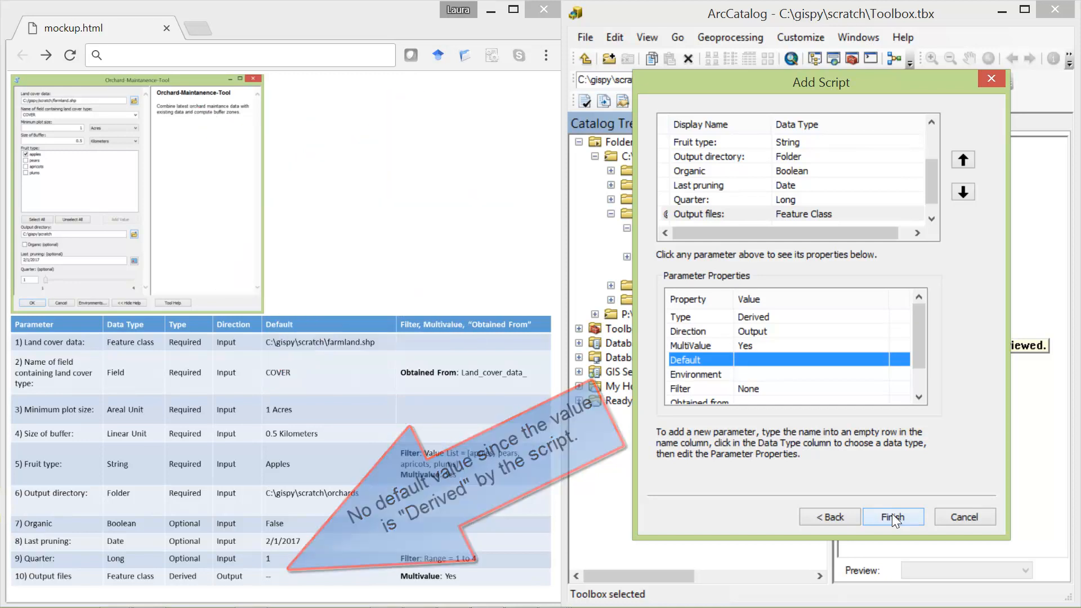
- Finish the script definition and open the Orchard-Maintenance-Tool in Toolbox.tbx
click(918, 214)
mouse_move(929, 200)
mouse_down()
mouse_move(936, 127)
mouse_move(933, 215)
mouse_up()
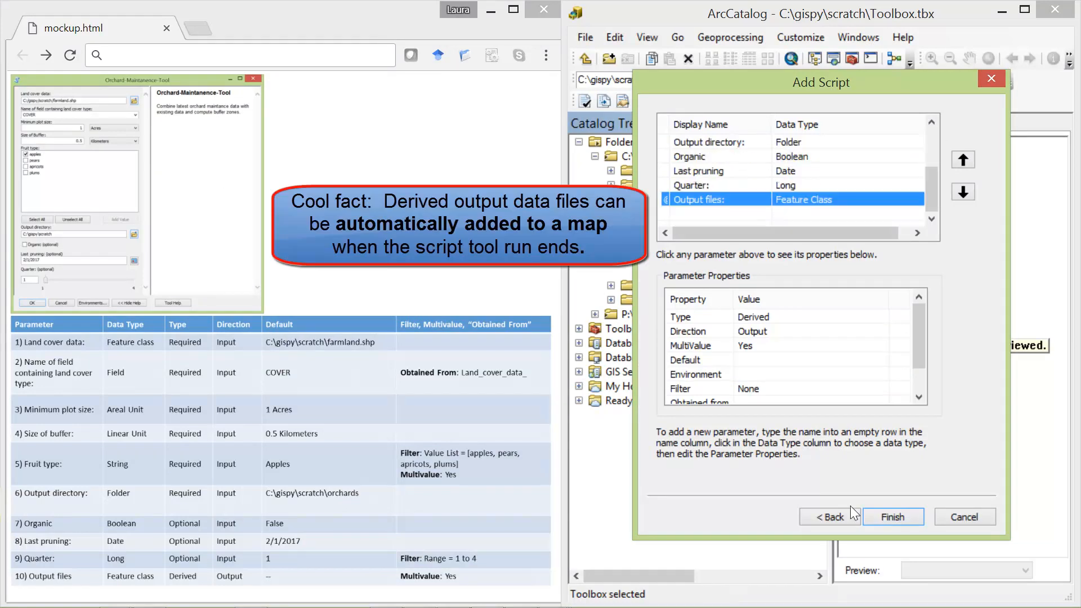
click(885, 518)
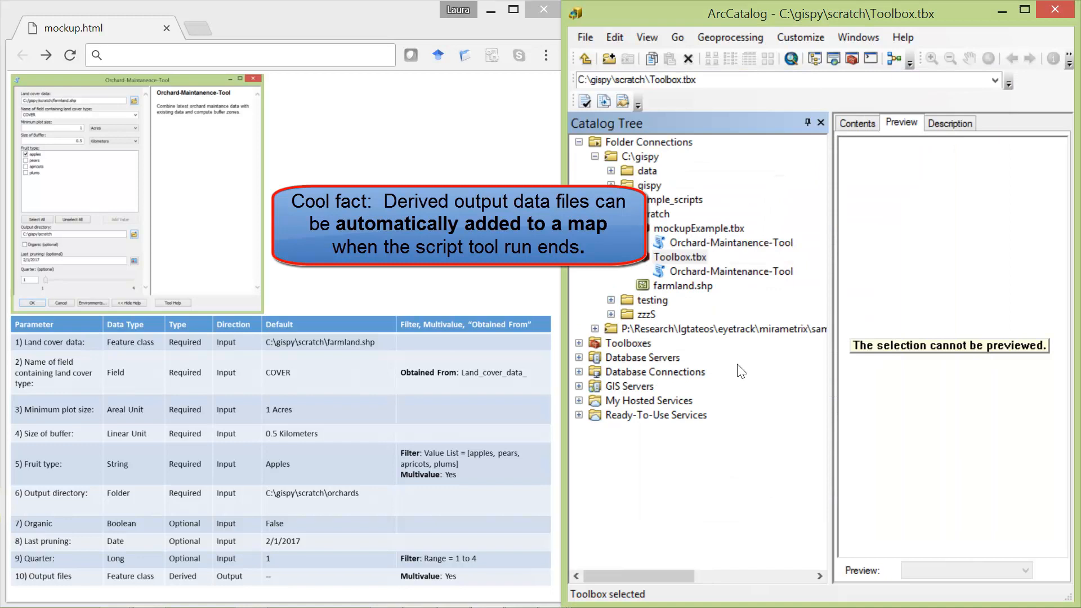
double_click(688, 272)
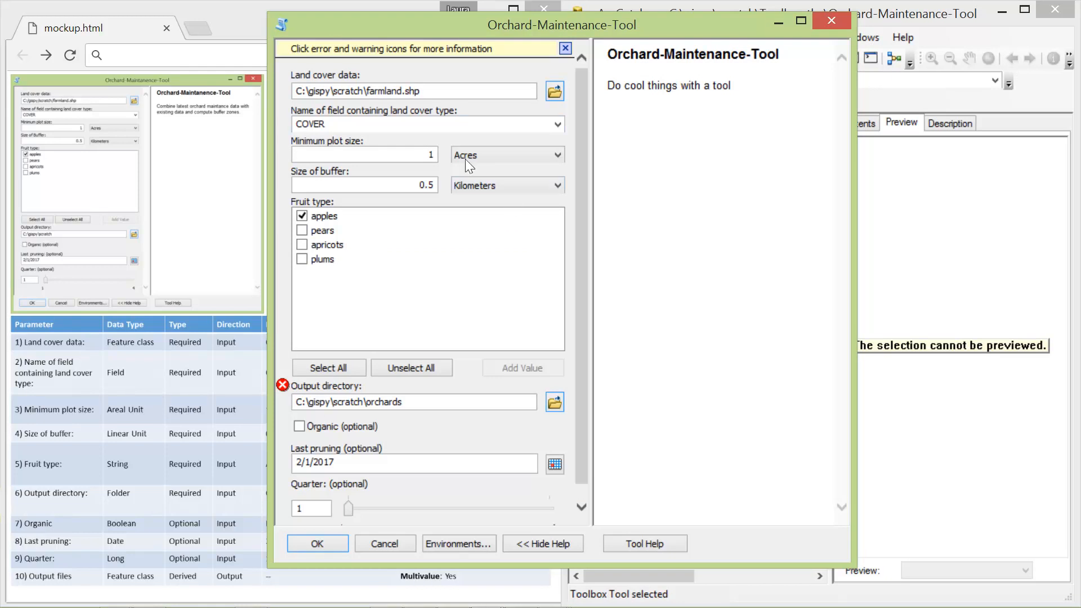
- Browse to the C:\gispy folder connection and set it as the tool's output directory
click(555, 403)
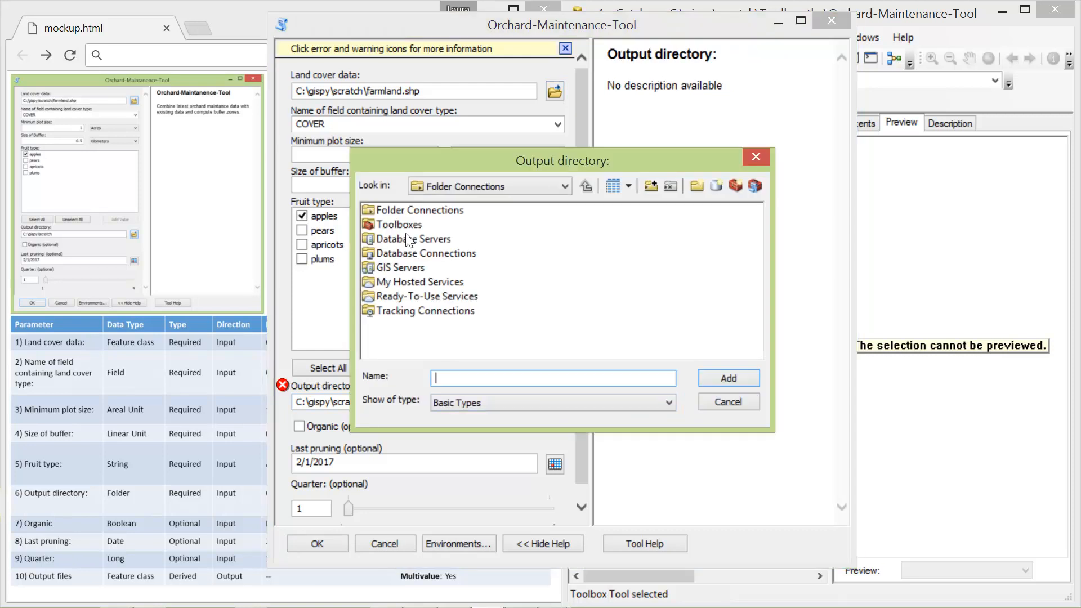
double_click(409, 208)
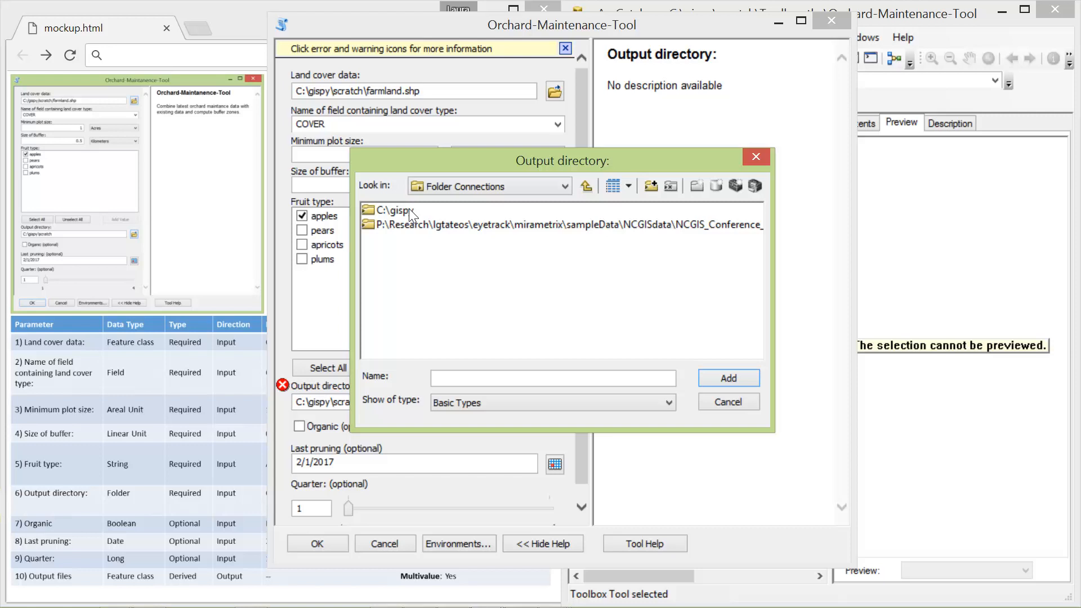
click(409, 208)
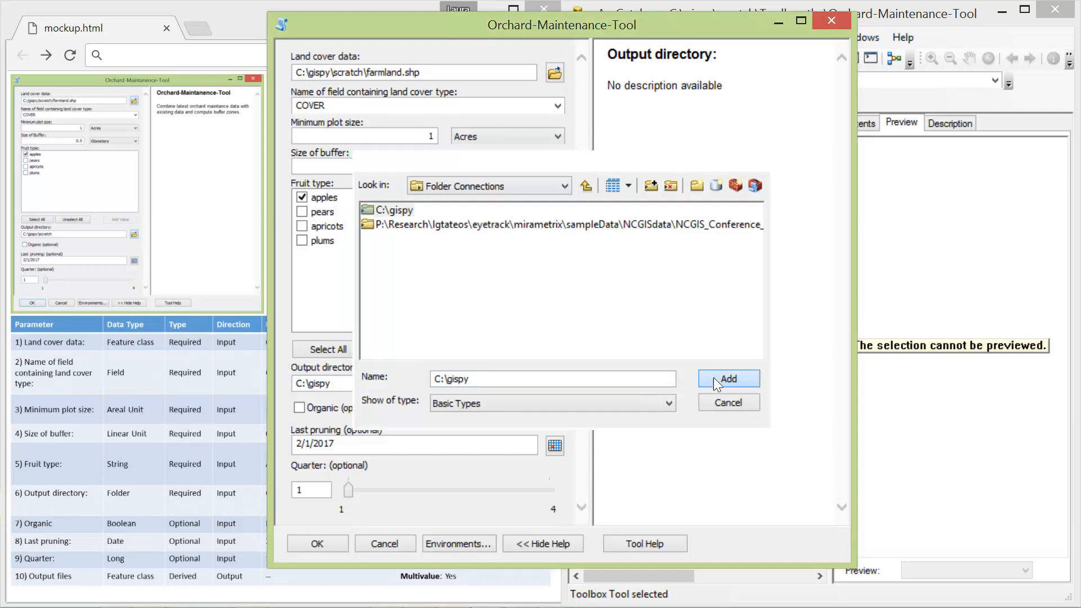
click(714, 377)
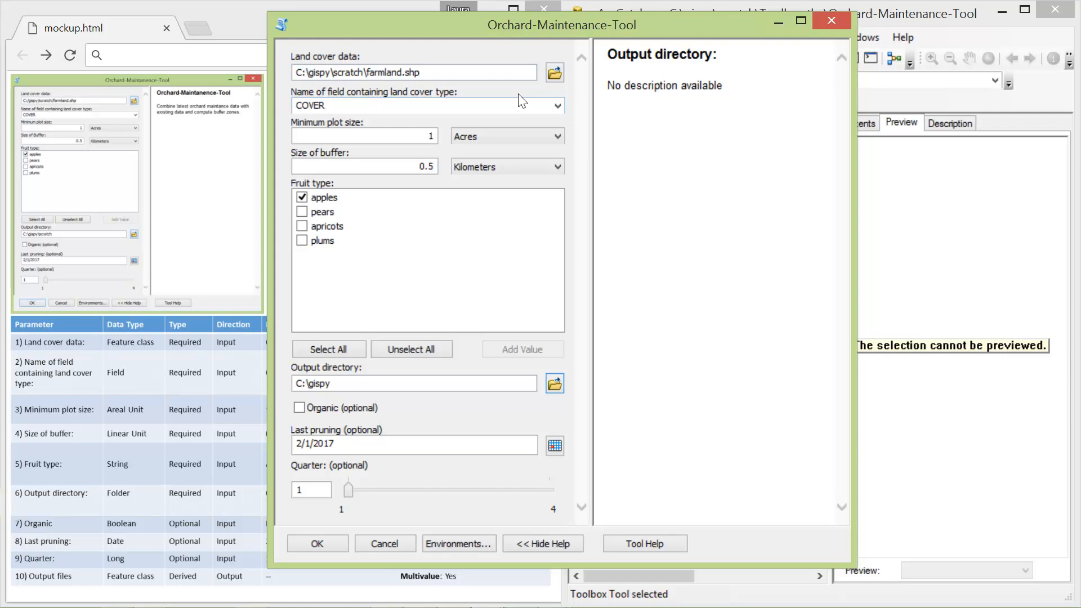
- Set the land cover data to C:\gispy\data\ch07\trails.shp and choose ID as the field containing the land cover type
click(556, 104)
click(554, 73)
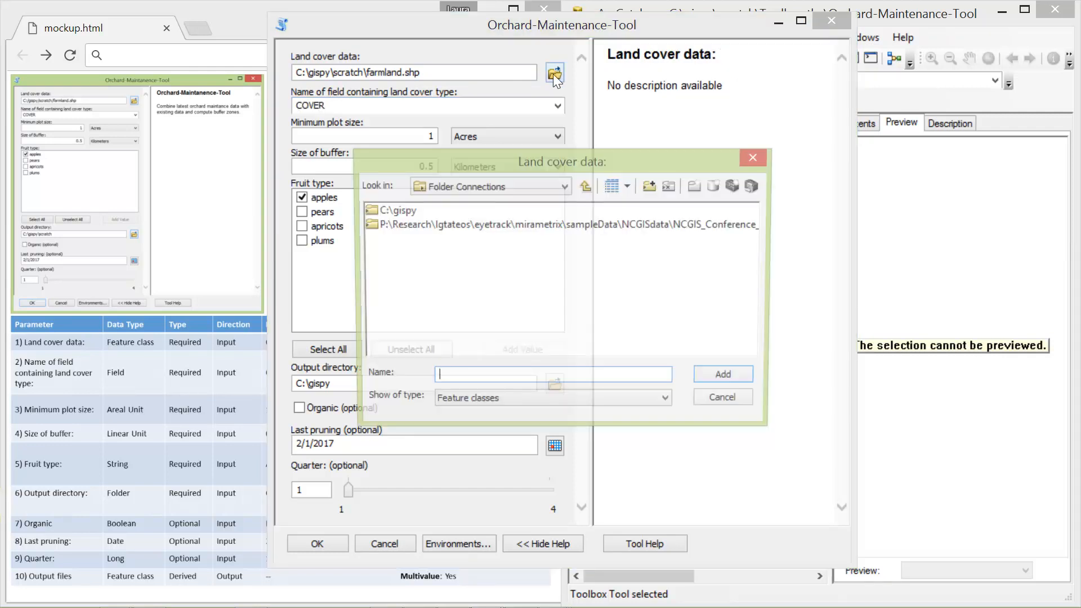
double_click(397, 211)
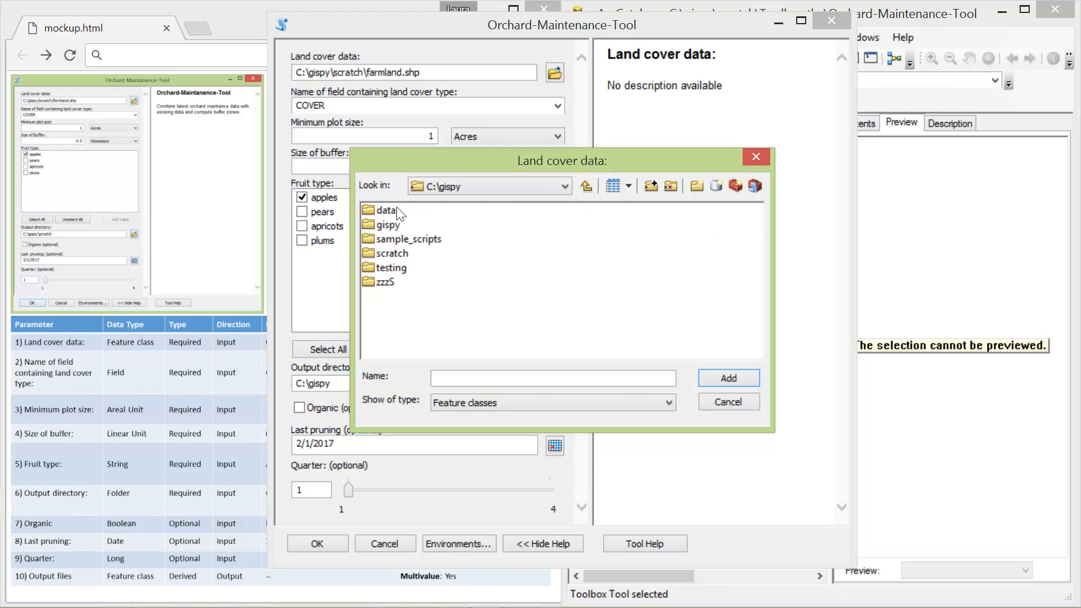
double_click(393, 211)
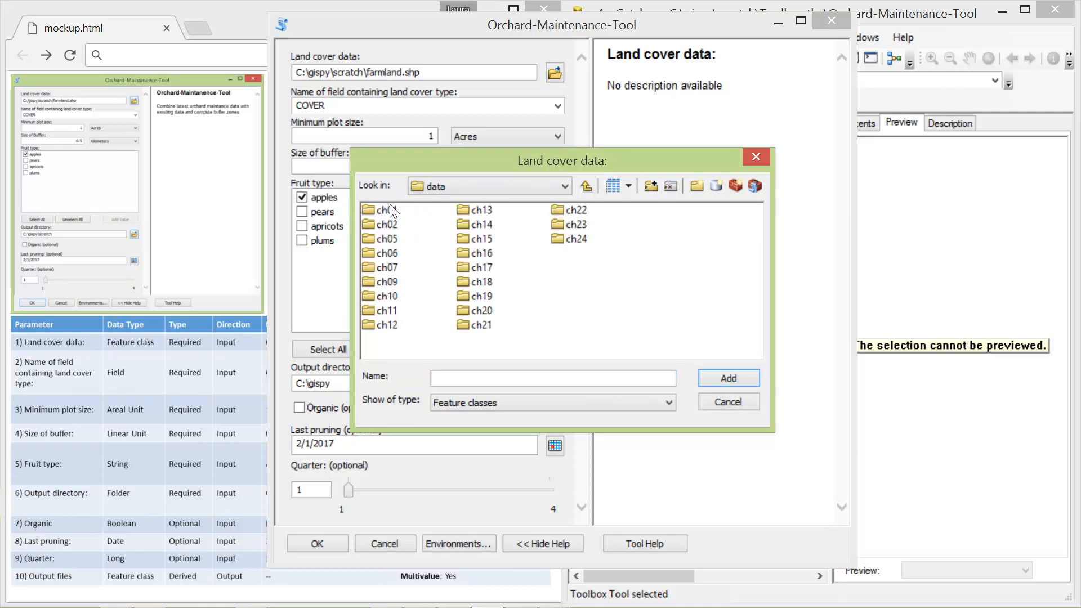
double_click(388, 269)
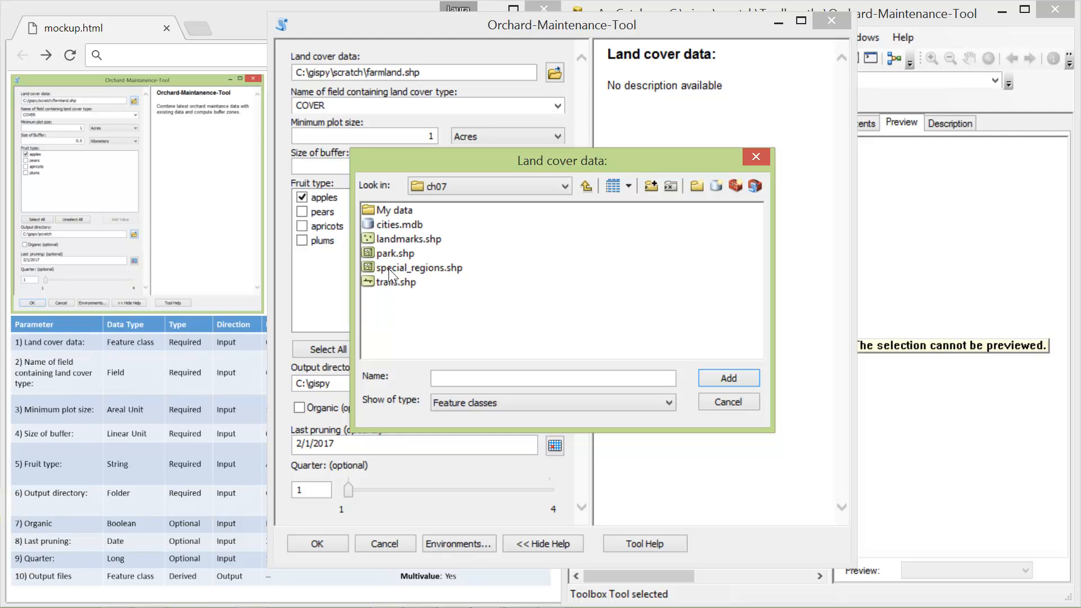
click(392, 285)
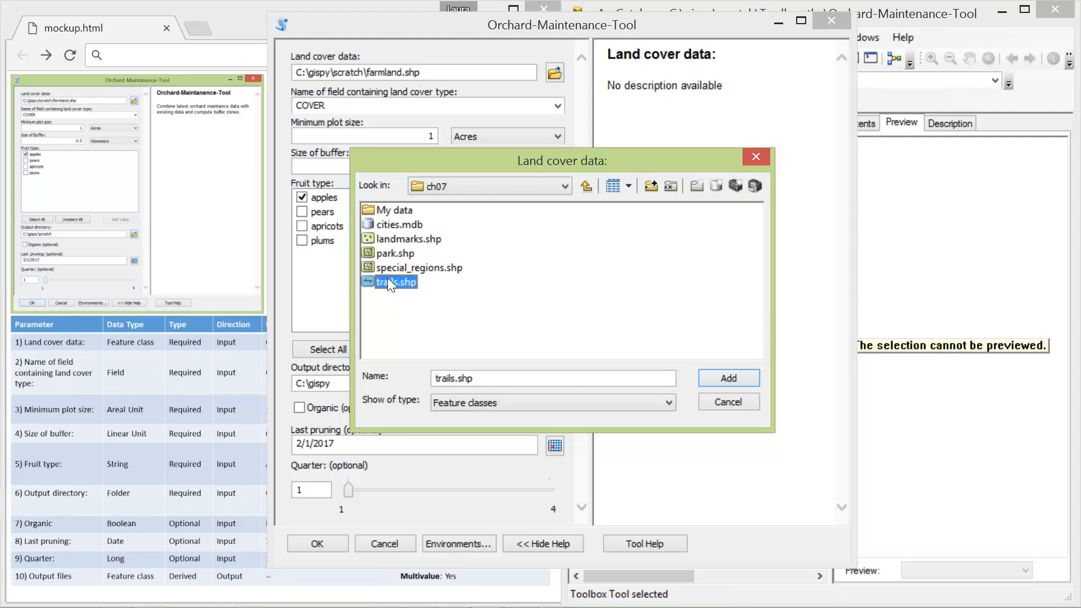
click(730, 376)
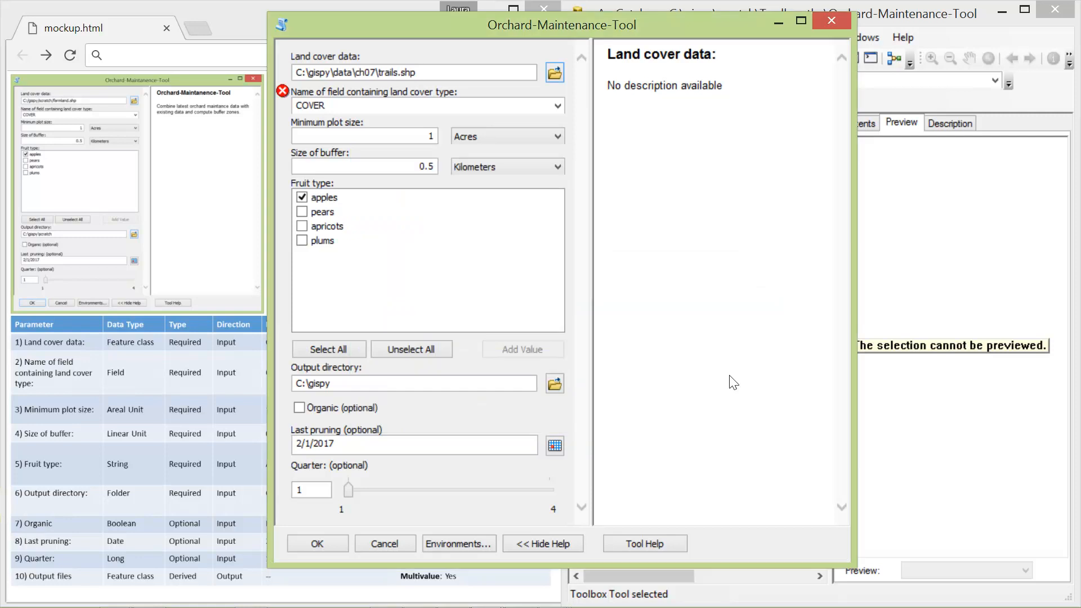
click(556, 104)
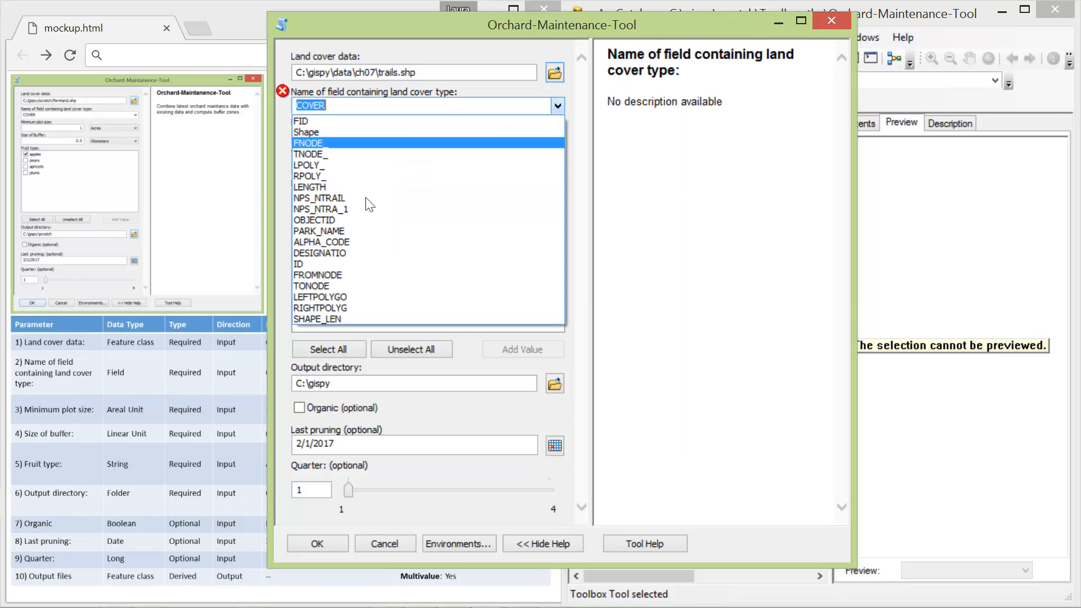
click(331, 265)
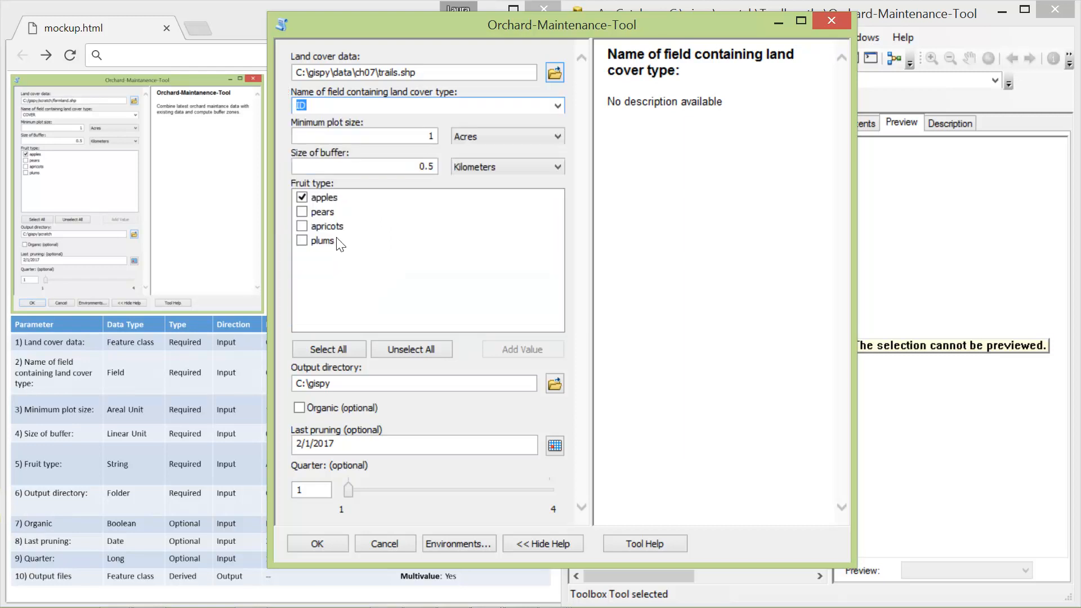
- Add pears to the chosen fruit types and view the area units offered for the minimum plot size
click(302, 212)
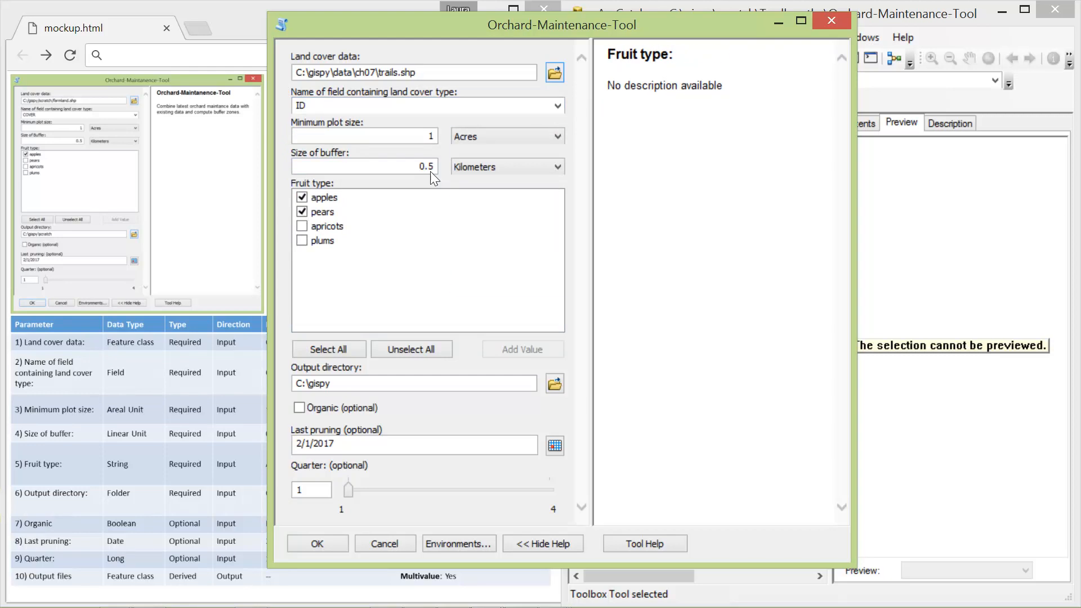
click(516, 141)
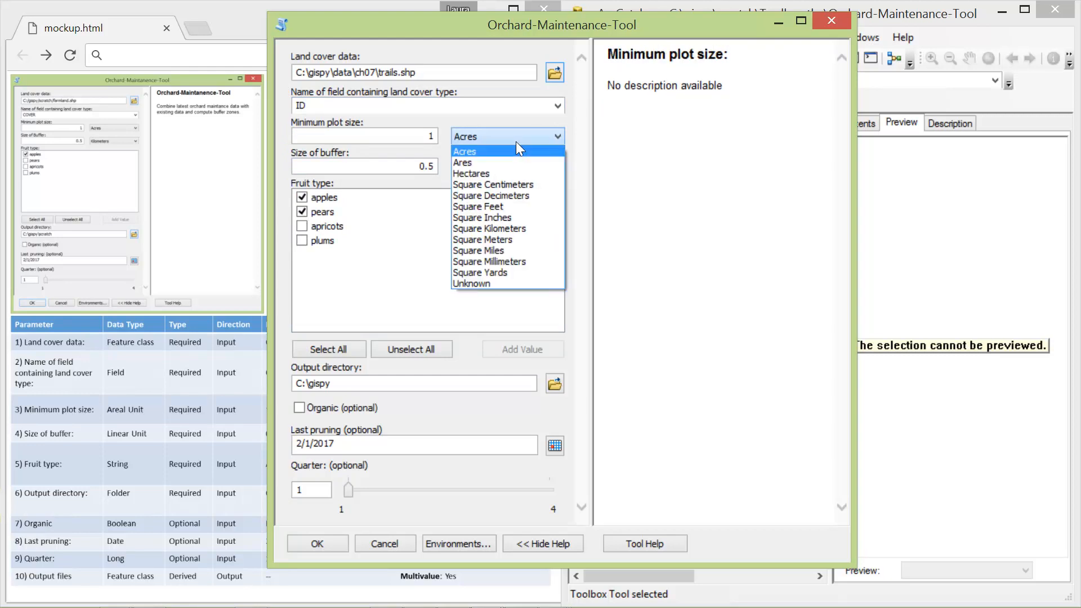
click(516, 141)
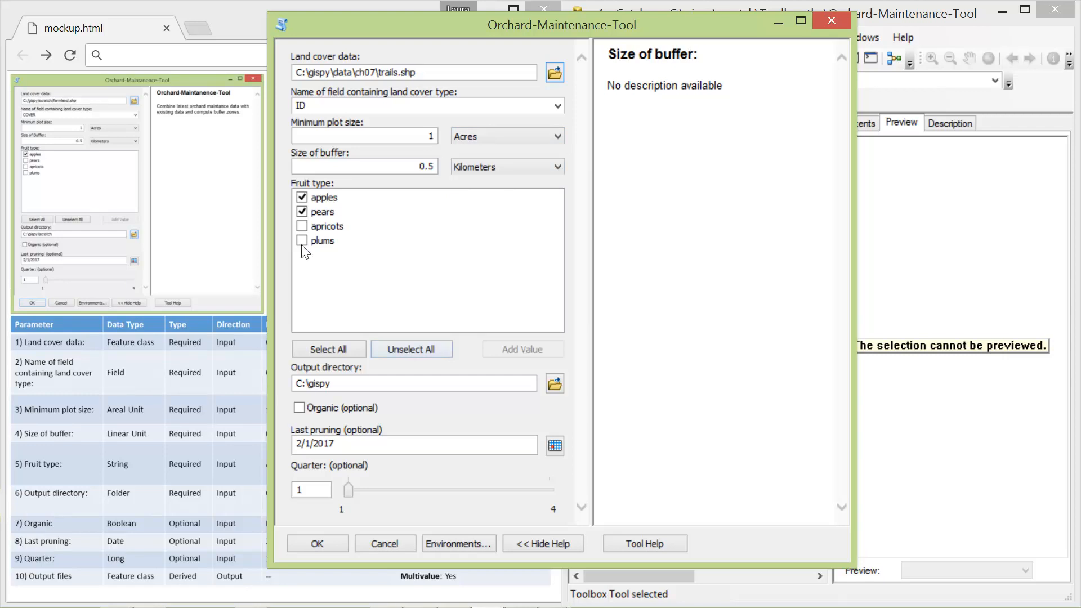
- Test the fruit type list by selecting all fruits and clearing them all, and try the Organic option
click(319, 348)
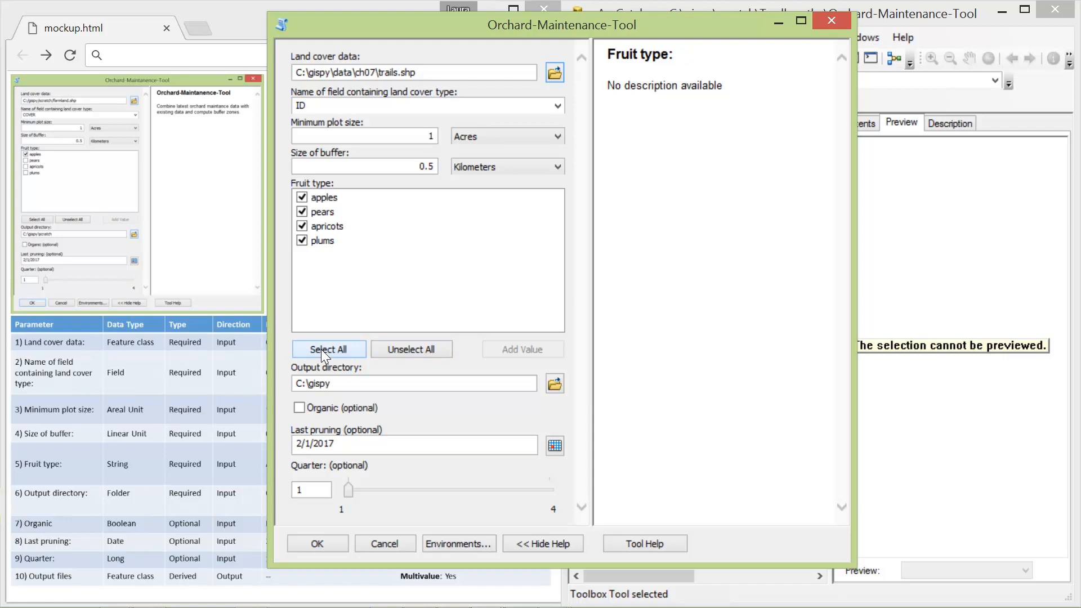
click(397, 349)
click(299, 409)
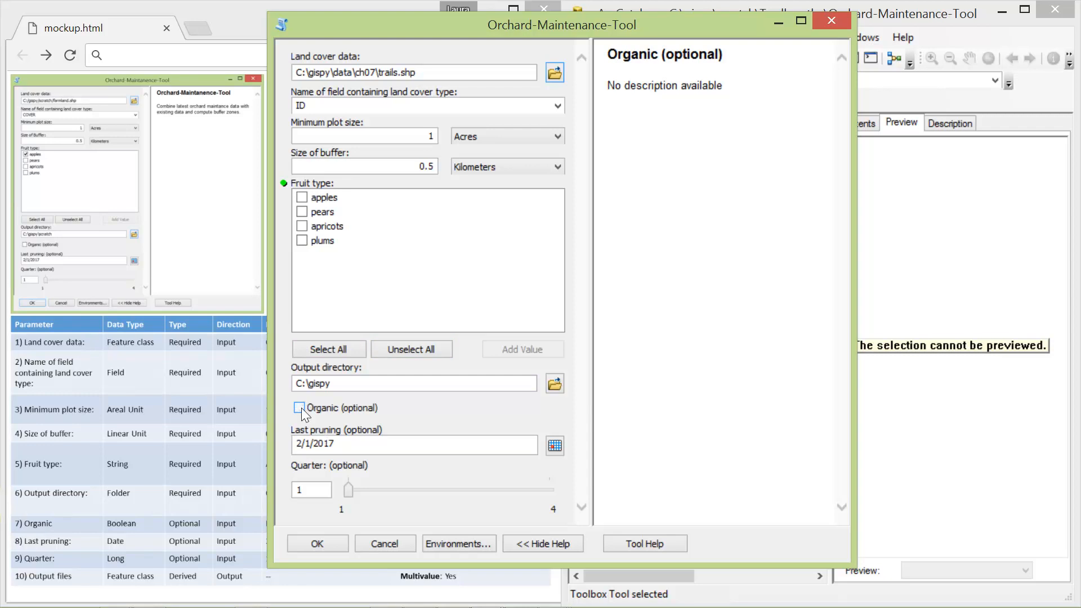
- Set the last pruning date to 2/23/2017, first as date only and then with the time included
click(550, 446)
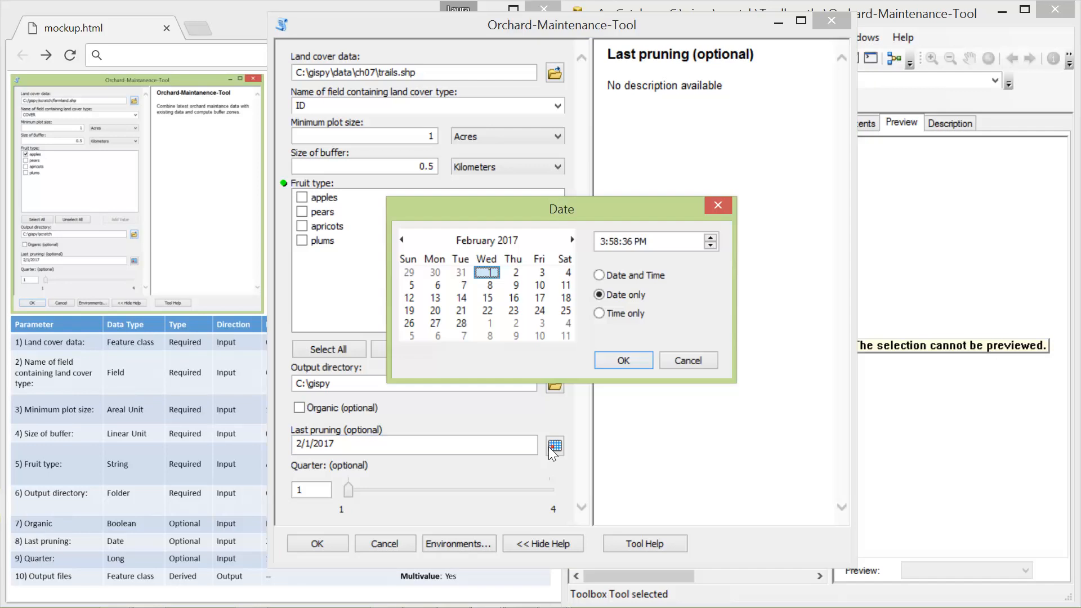
click(514, 311)
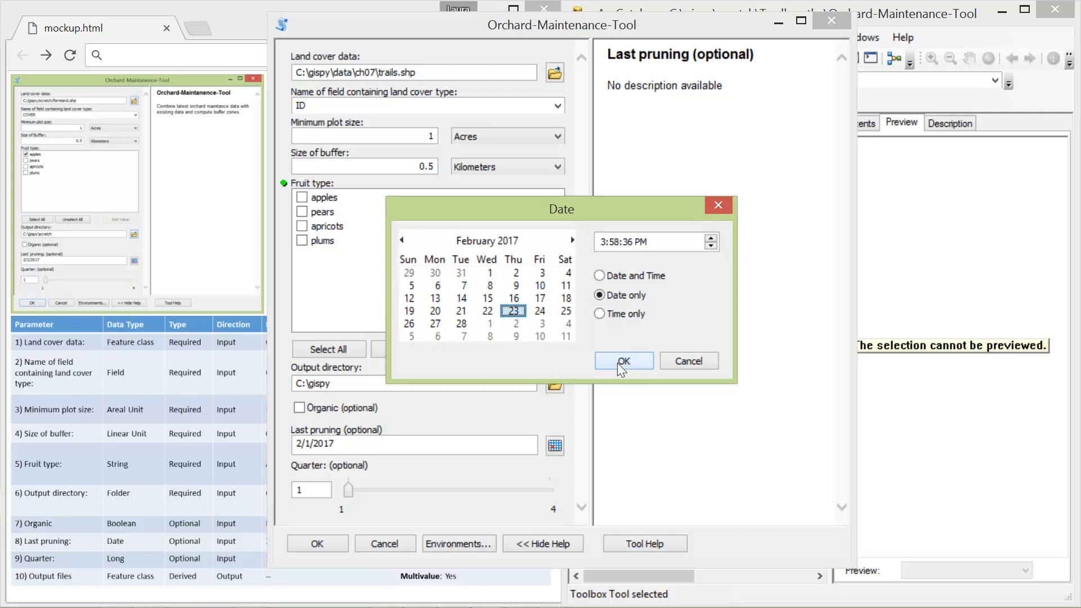
click(618, 363)
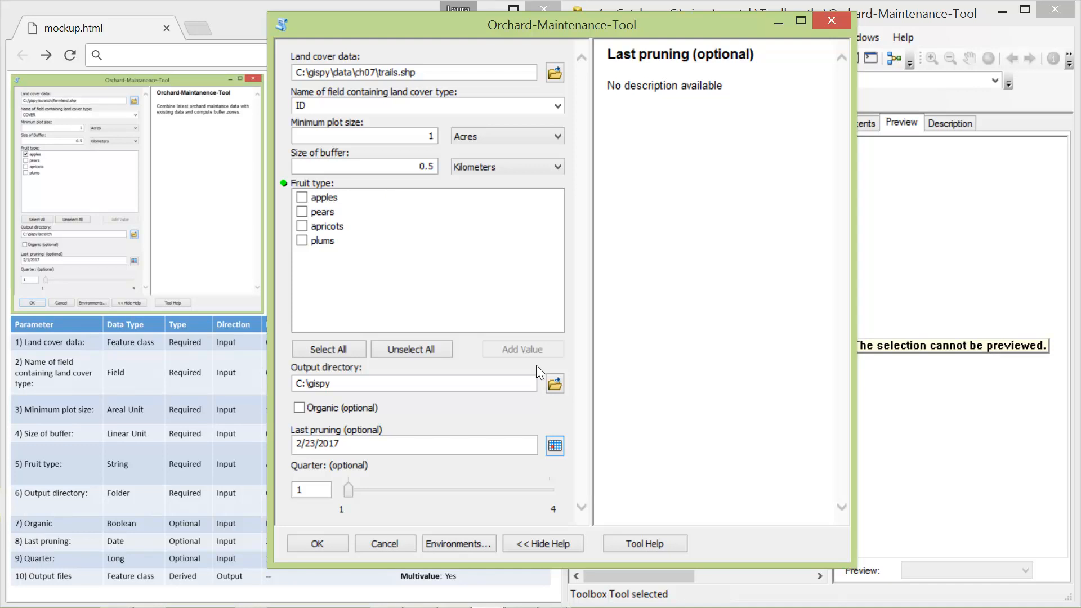
click(559, 444)
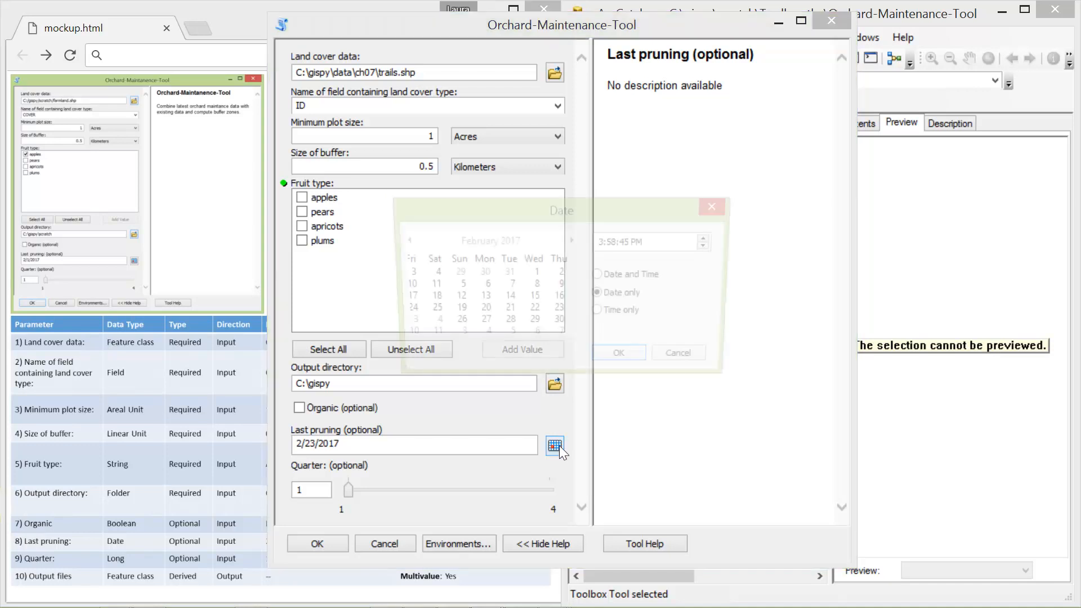
click(600, 275)
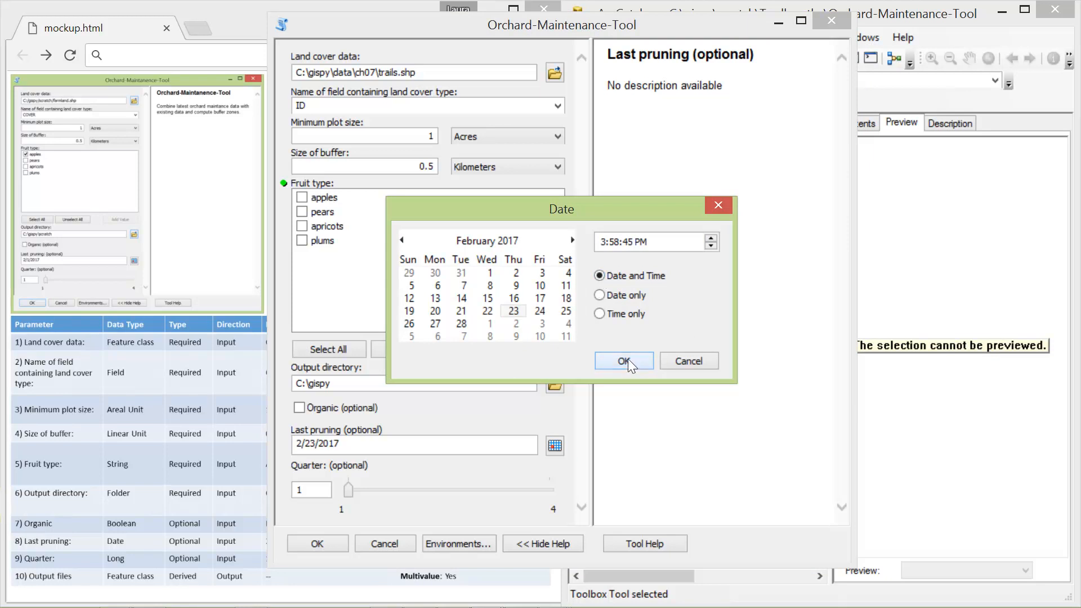
click(625, 361)
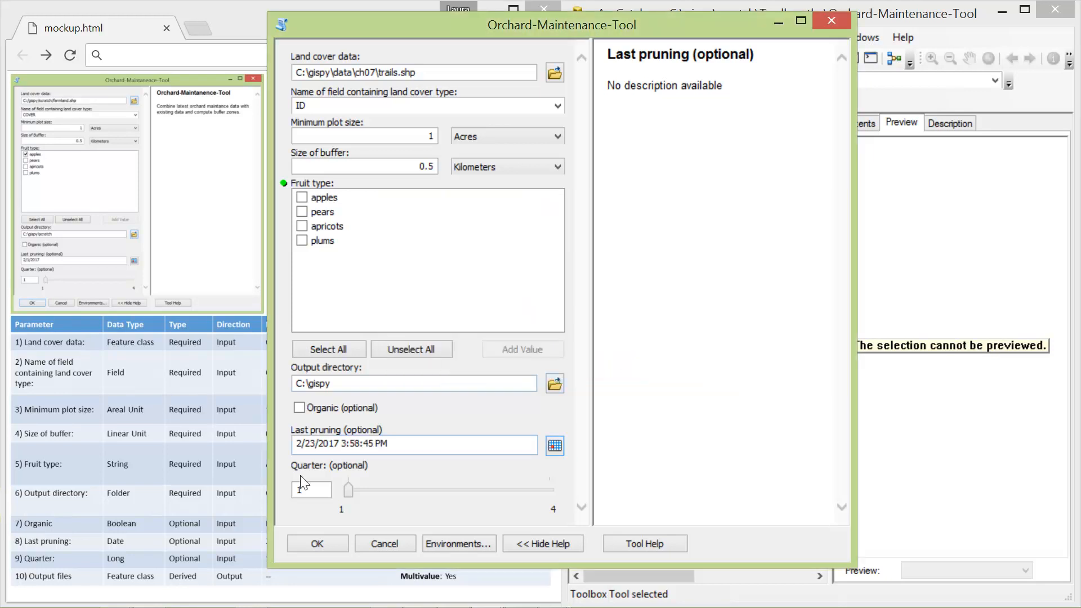
- Try the Quarter slider up to 4 and cancel the tool dialog
click(406, 496)
click(532, 498)
click(549, 488)
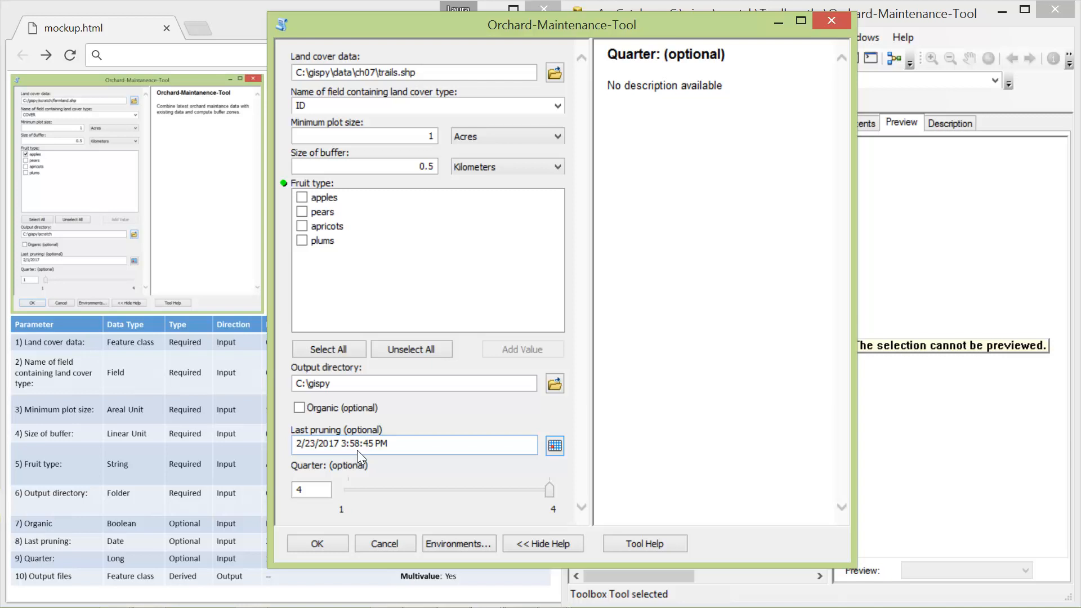
click(384, 544)
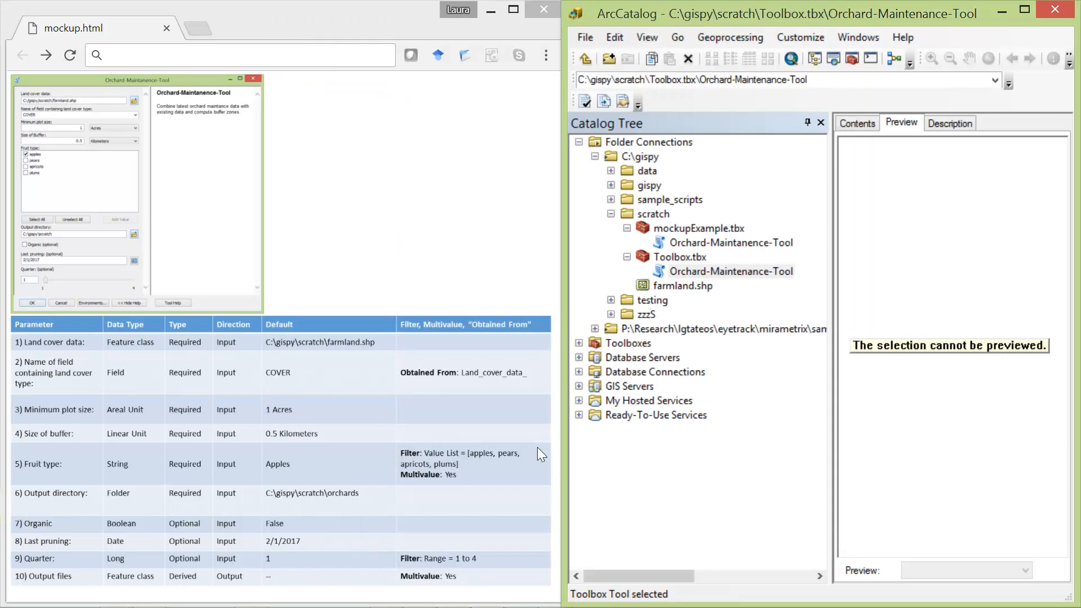
- Open the properties of the Orchard-Maintenance-Tool in Toolbox.tbx and set the Fruit type parameter's MultiValue to No
right_click(701, 268)
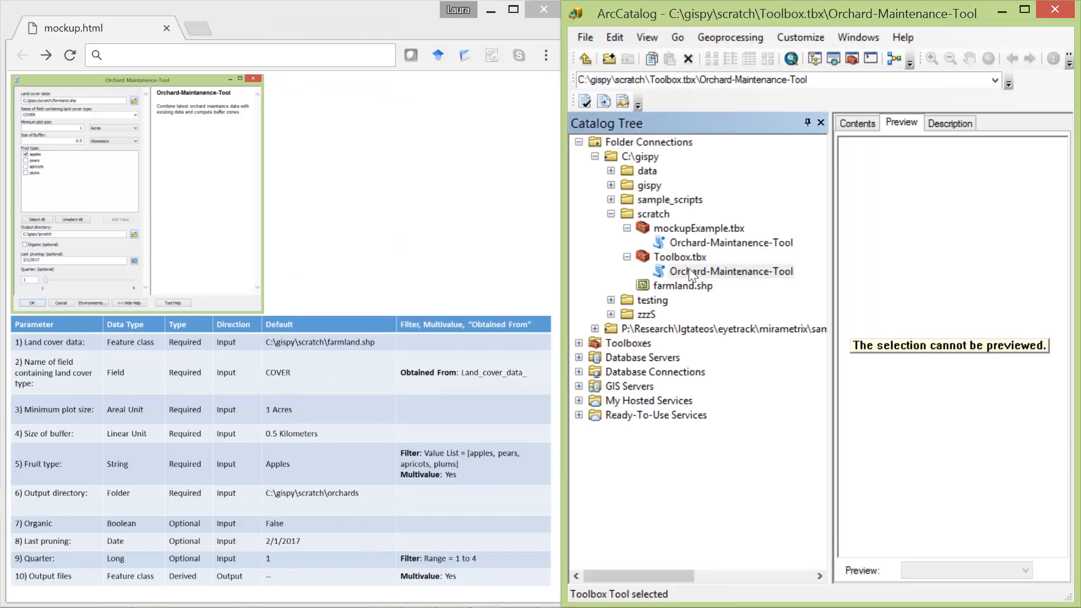
right_click(688, 271)
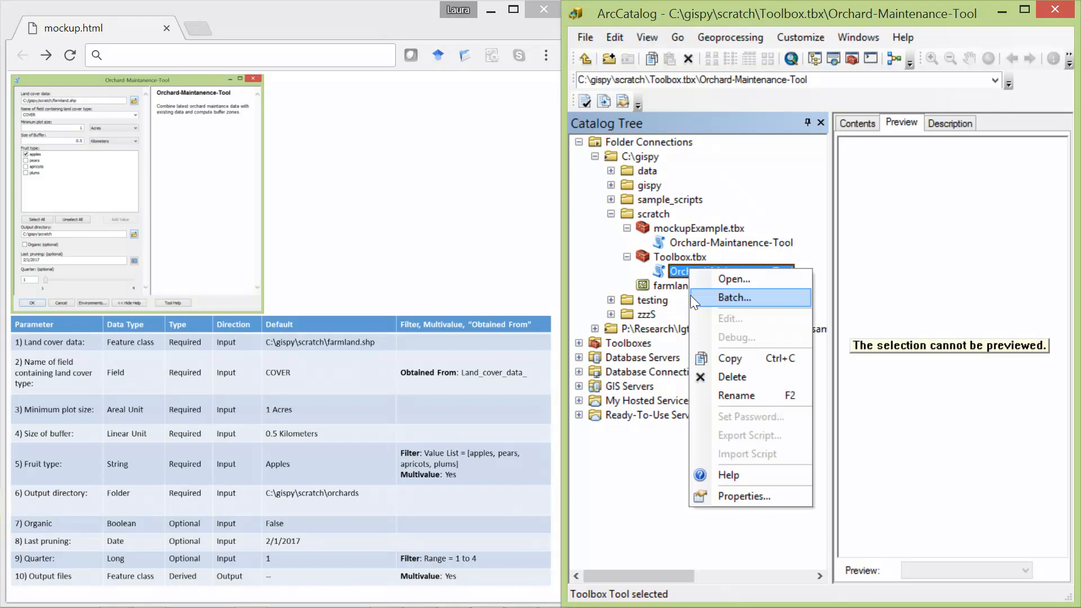
click(745, 496)
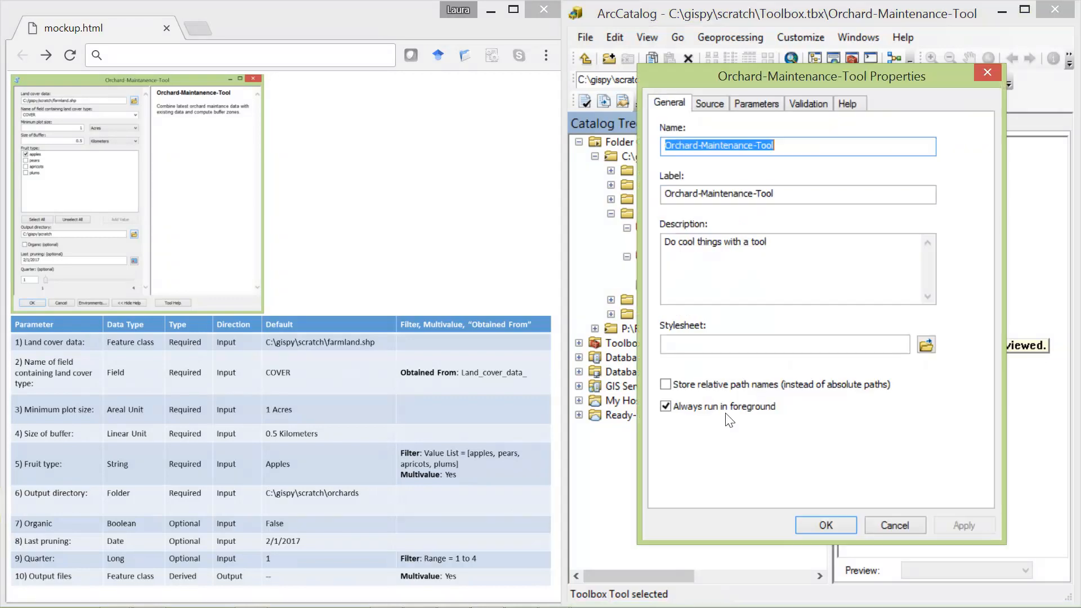
click(746, 106)
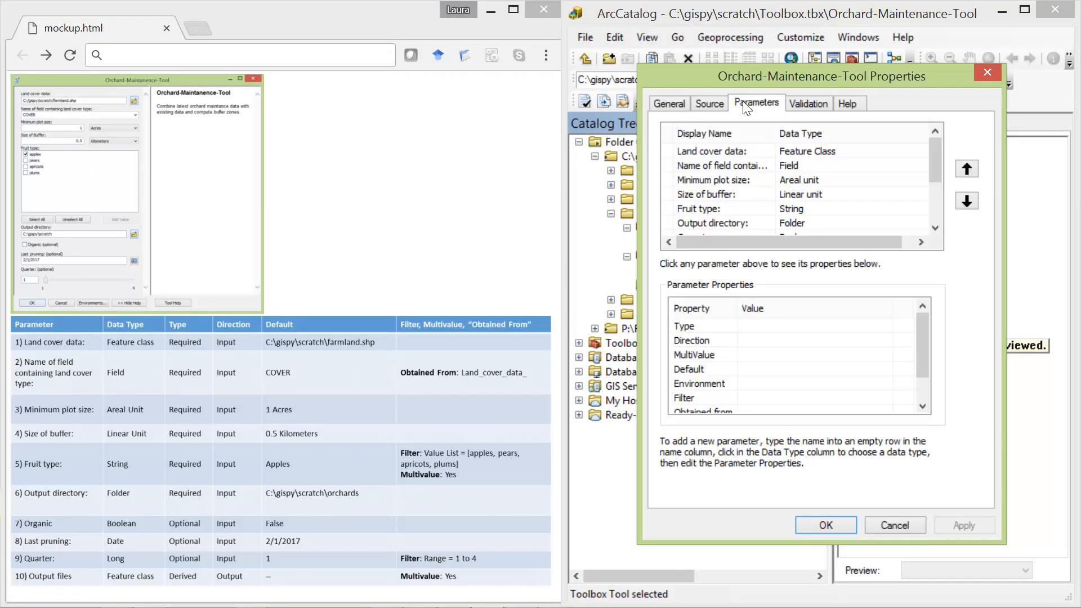
drag(934, 161, 766, 170)
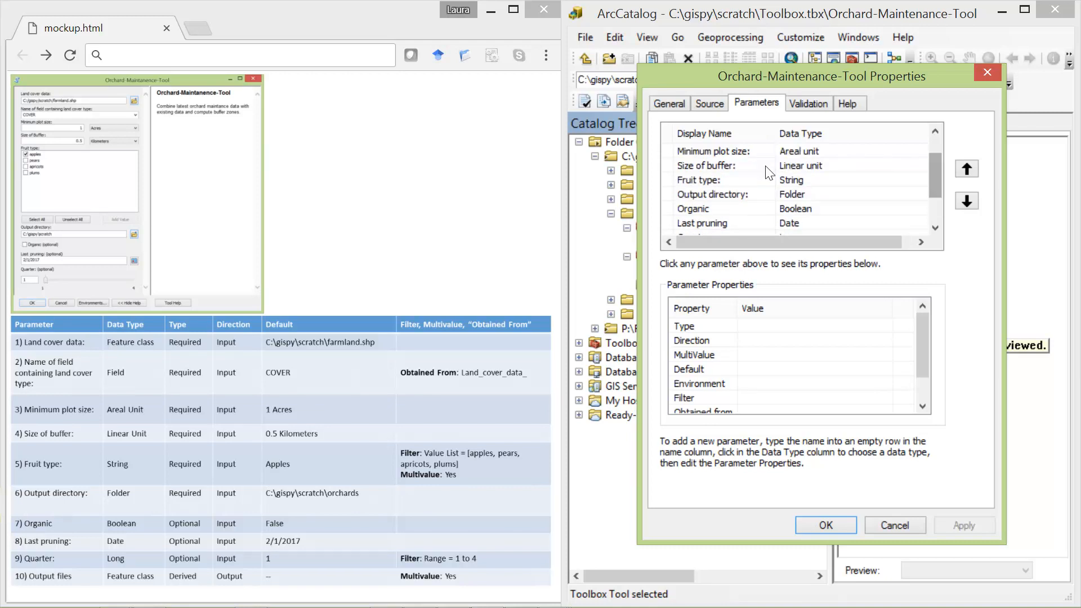
click(711, 179)
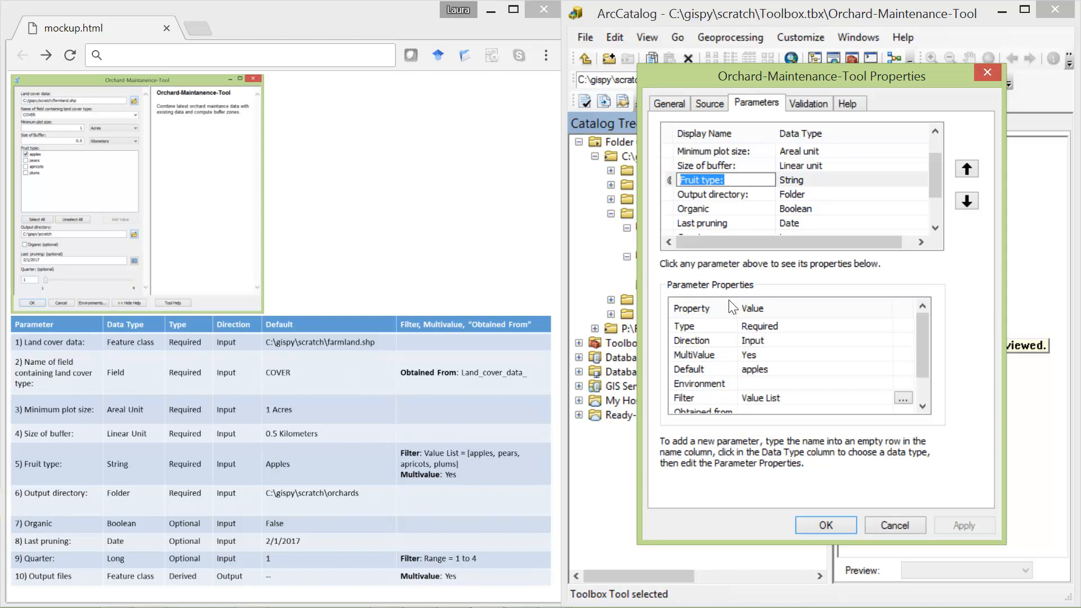
click(752, 355)
click(751, 357)
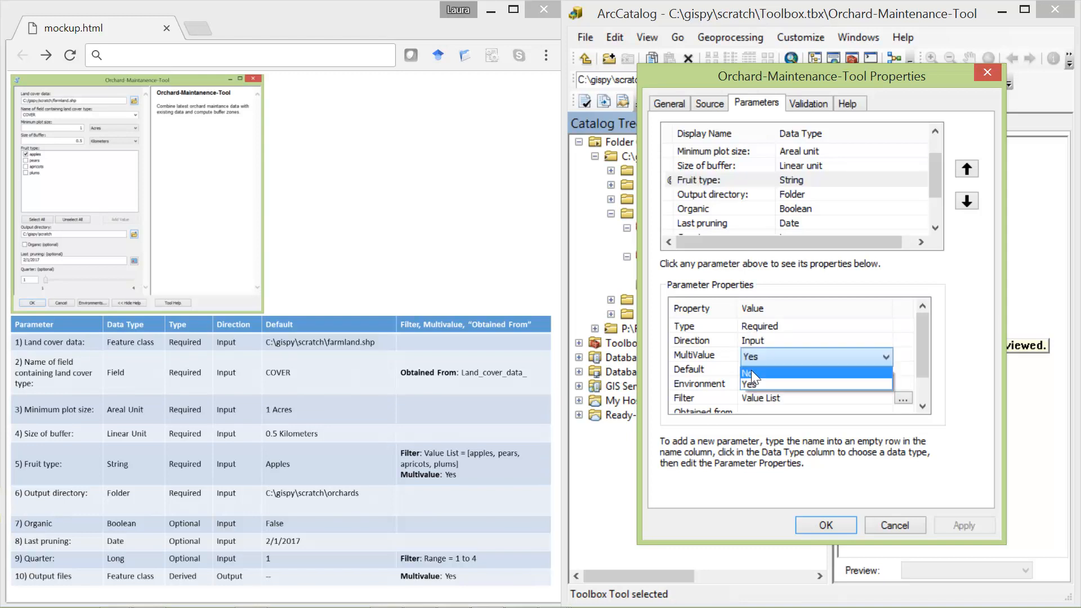
click(751, 370)
- Move the Quarter parameter above Last pruning in the parameter order and accept the tool properties
drag(934, 175, 941, 162)
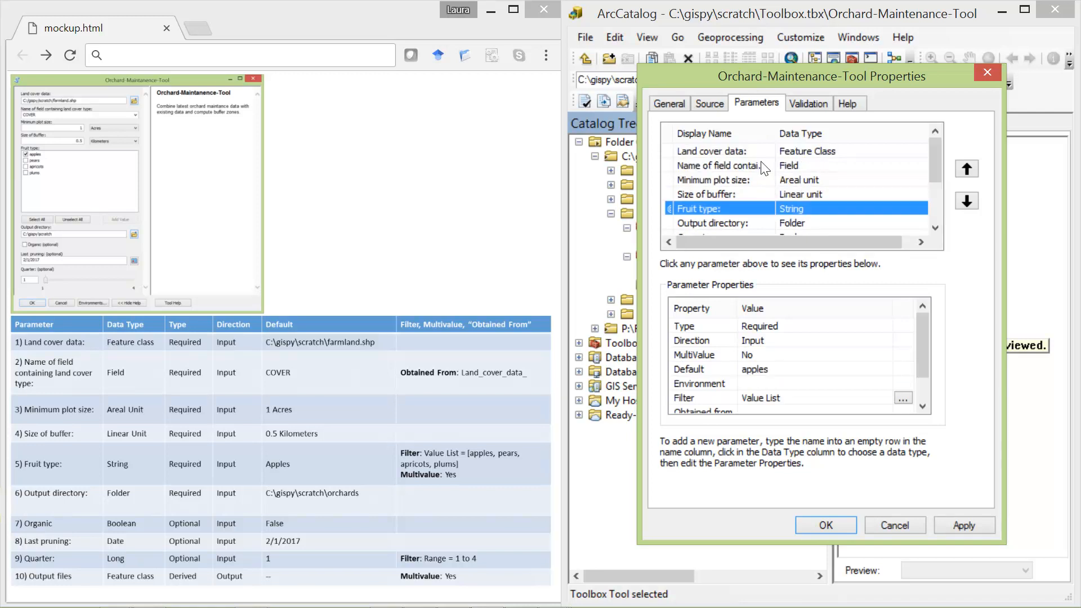
drag(931, 179, 931, 200)
click(698, 209)
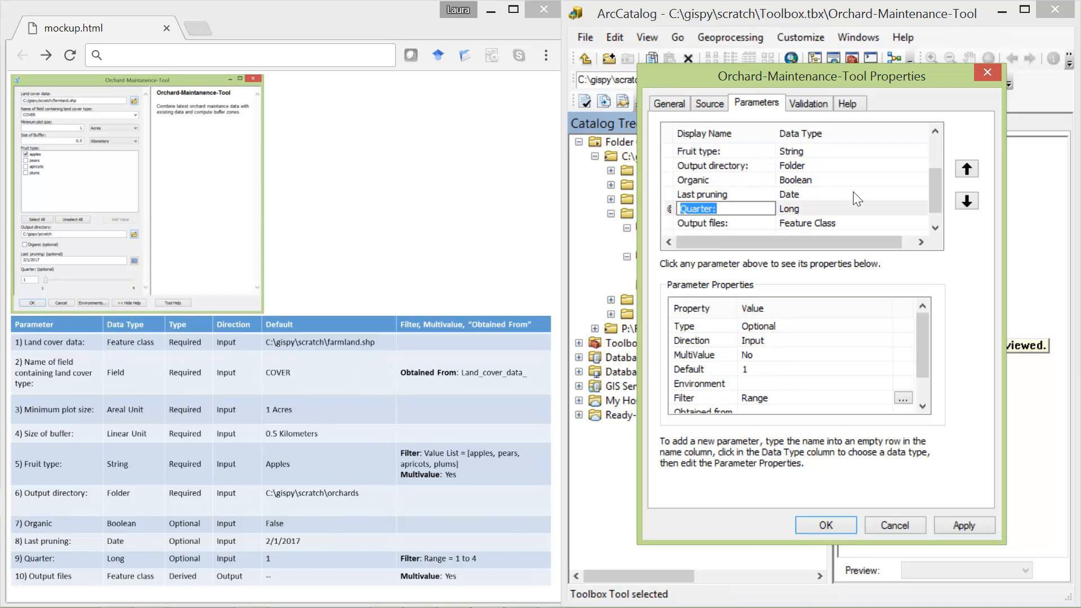
click(967, 171)
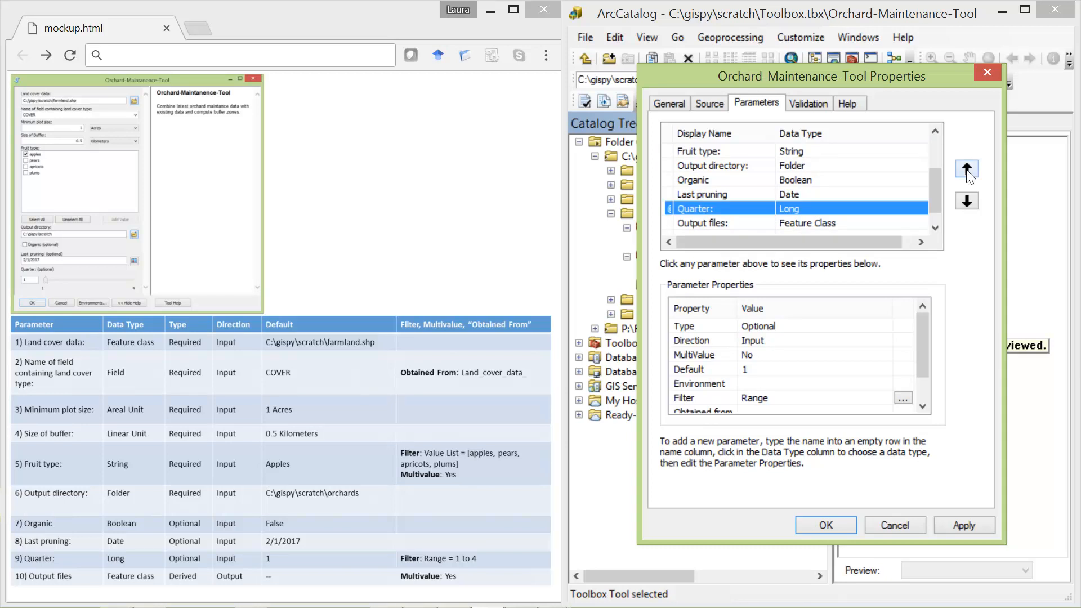
click(967, 171)
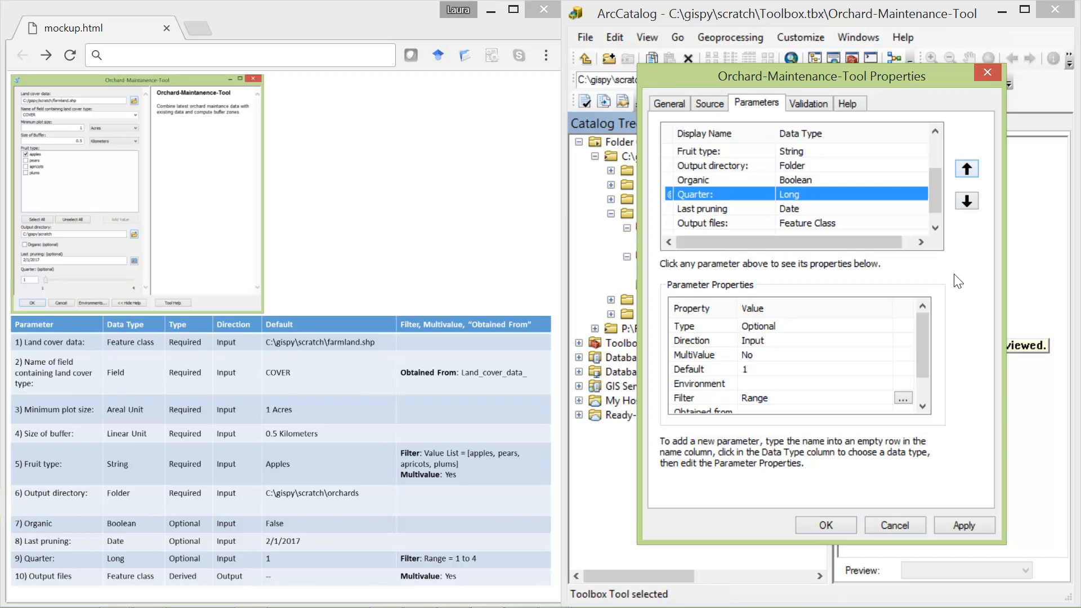
click(824, 526)
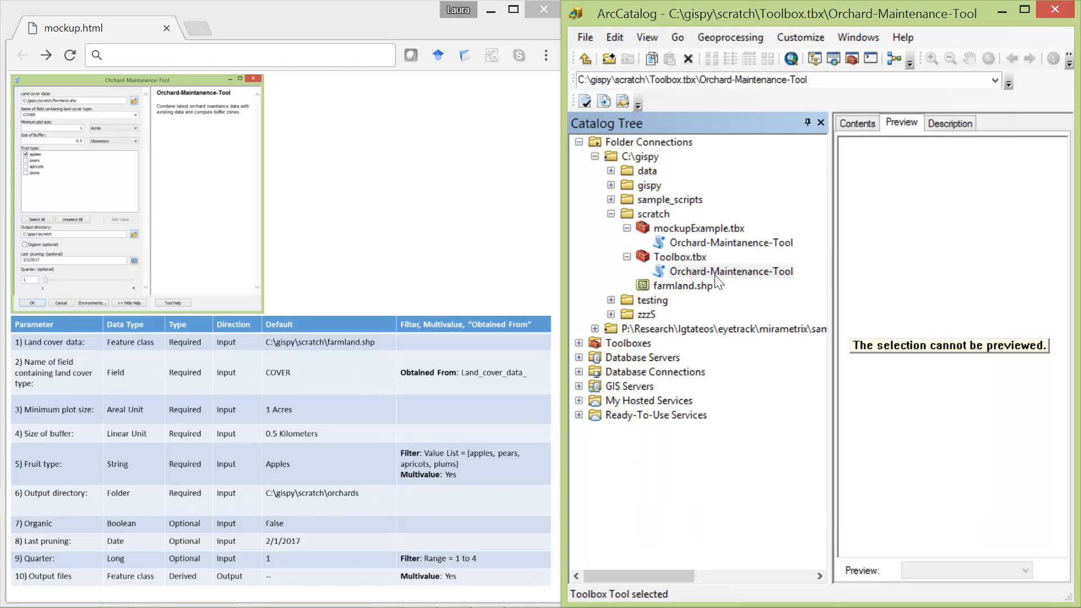
- Open the Orchard-Maintenance-Tool from Toolbox.tbx and check the Fruit type choices and the parameter order
double_click(713, 272)
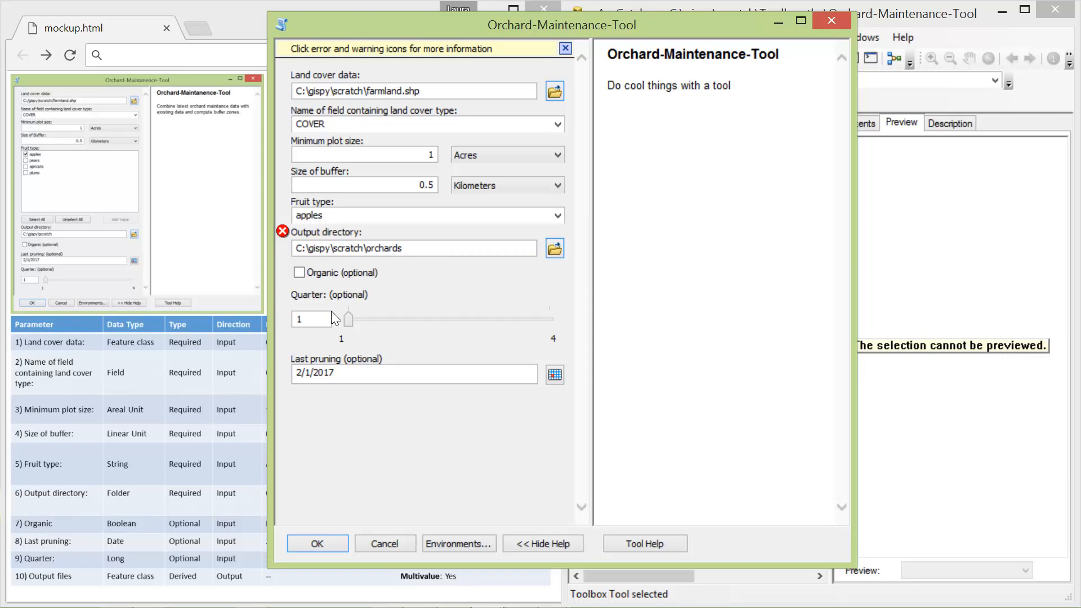
click(560, 214)
click(559, 215)
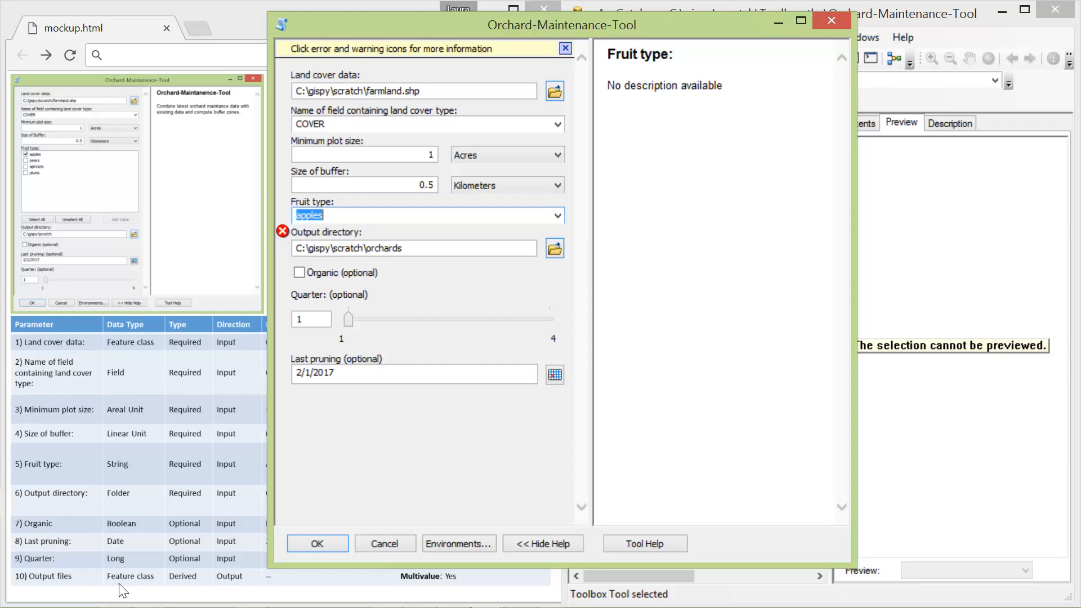
click(336, 413)
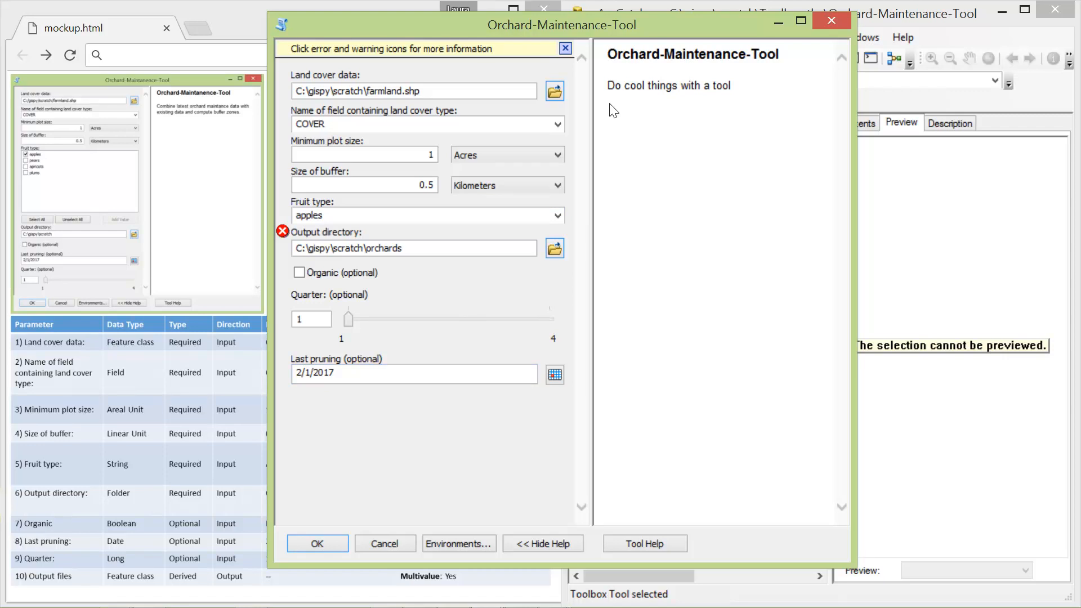
- Capture an image of the whole Orchard-Maintenance-Tool dialog with Snagit
click(316, 545)
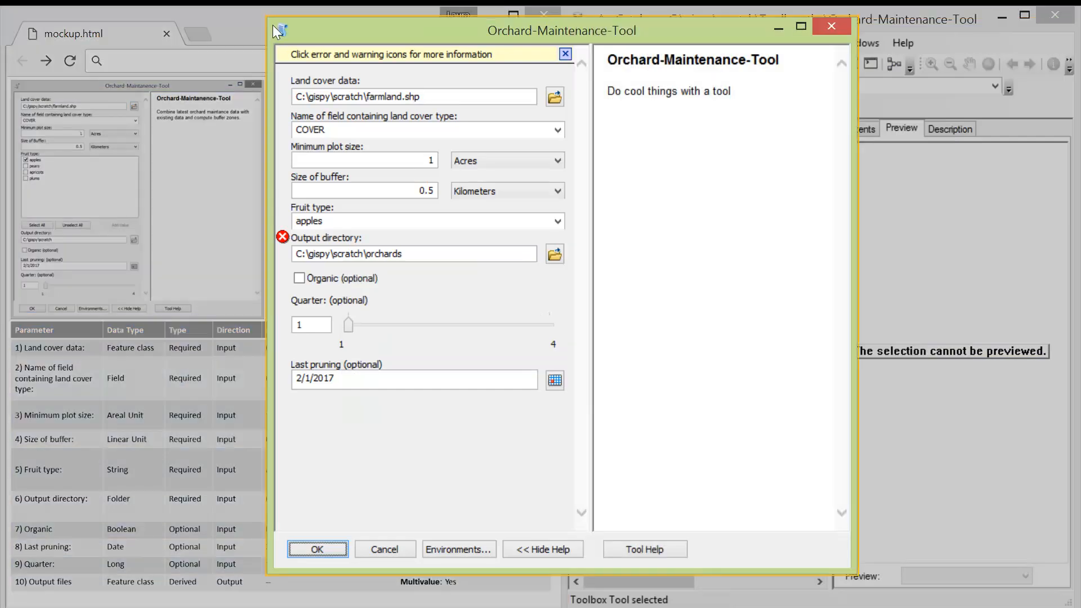
click(272, 25)
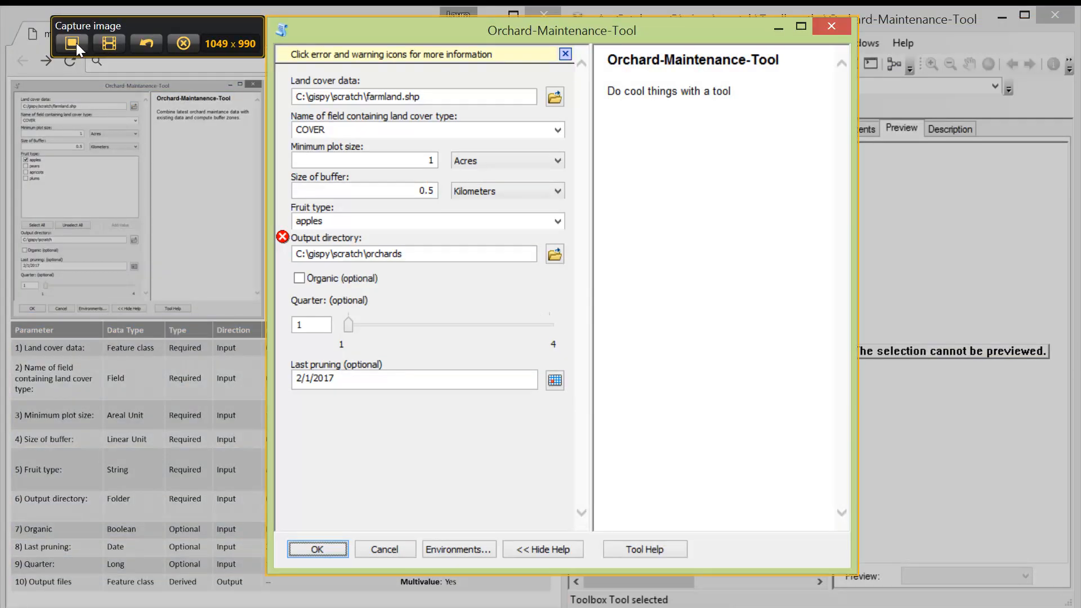
click(72, 43)
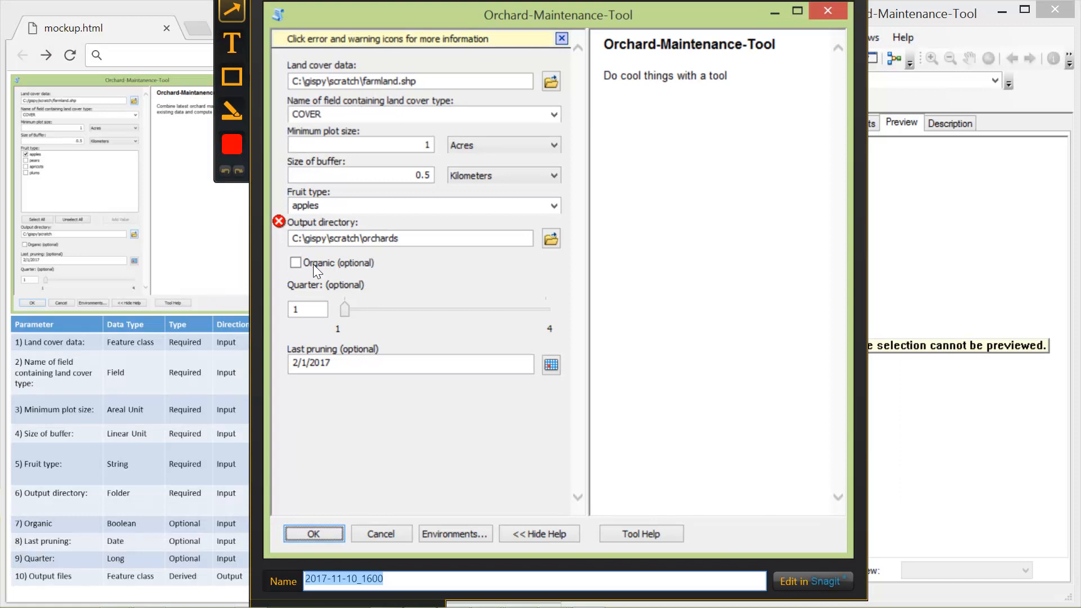